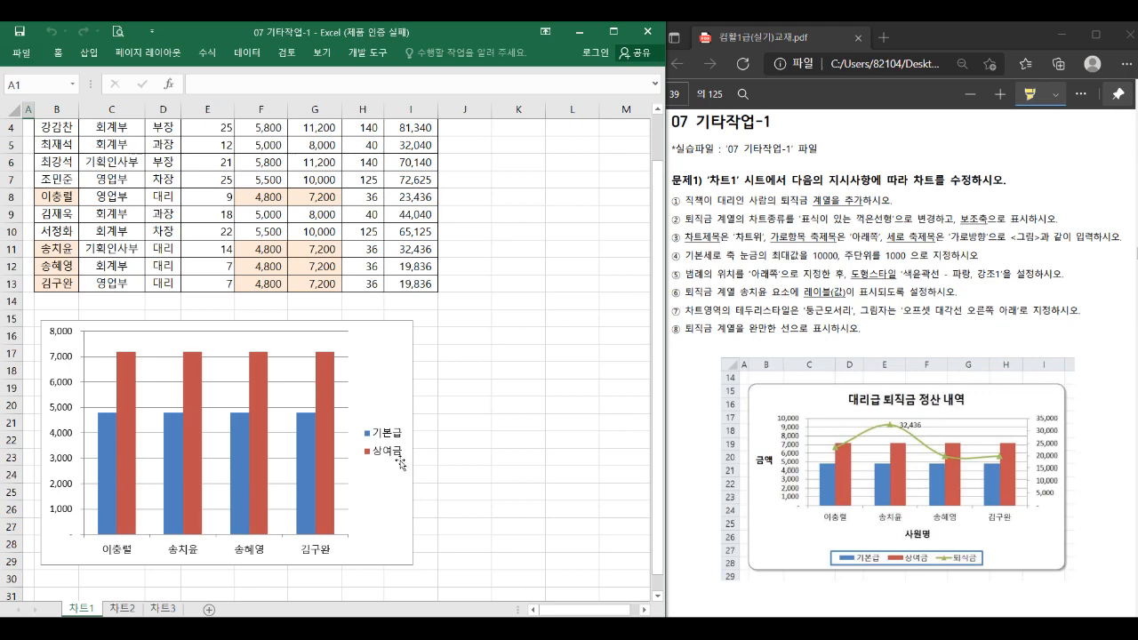
Add the 퇴직금 series for the 대리 employees to the chart by copying I3, I8 and I11:I13 into it
scroll(432, 425, "up", 1)
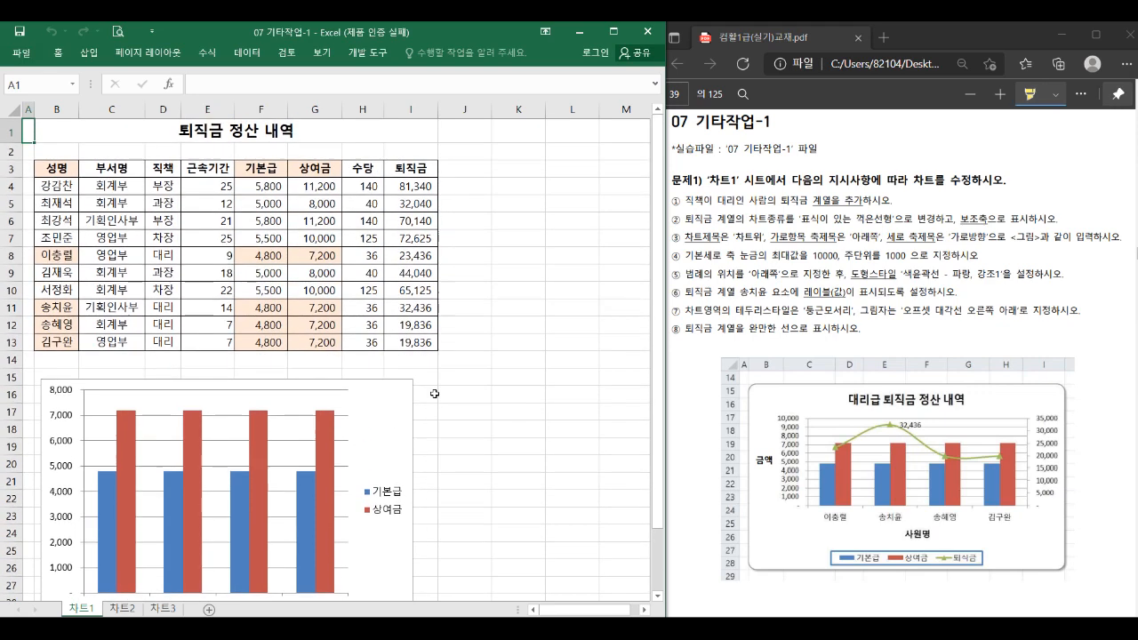
left_click(425, 166)
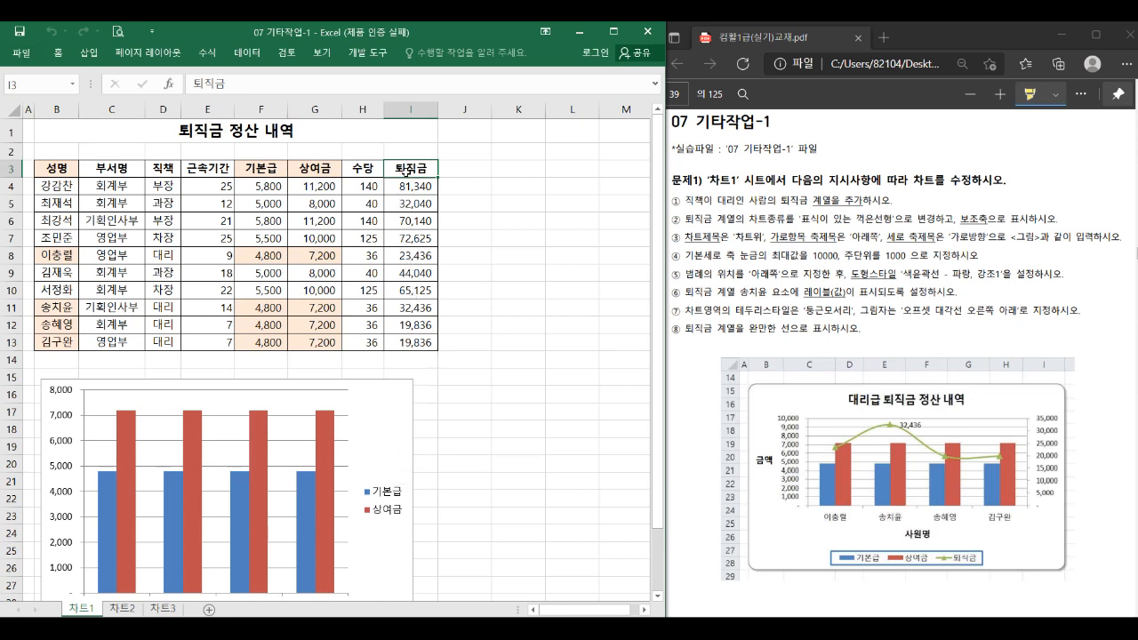
left_click(421, 254, "ctrl")
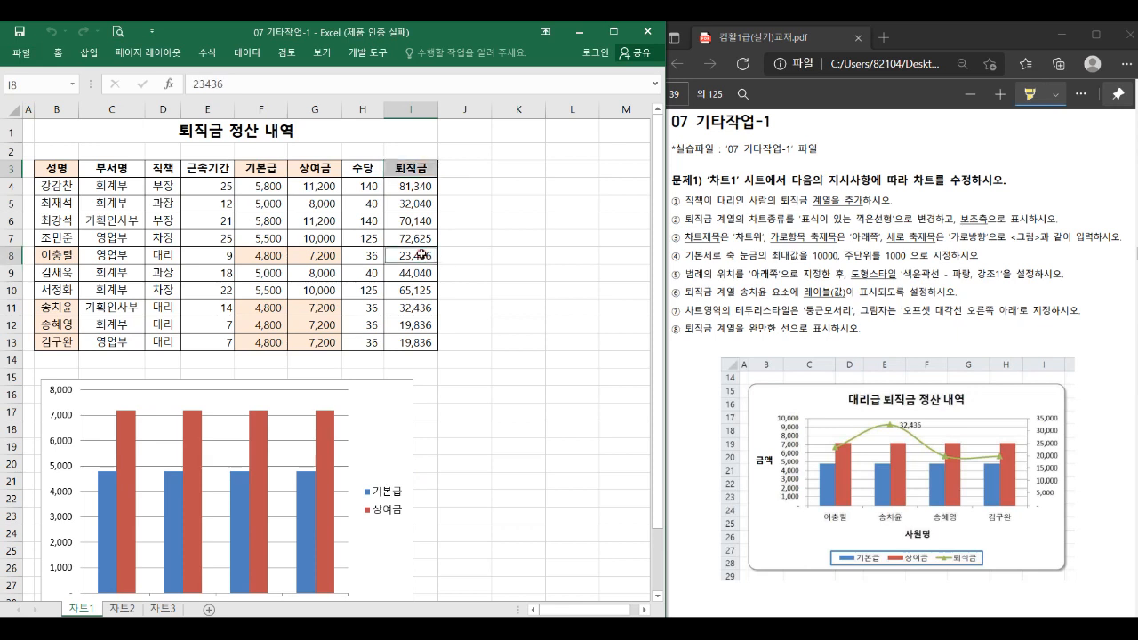
left_click_drag(414, 308, 416, 342, "ctrl")
key("ctrl+c")
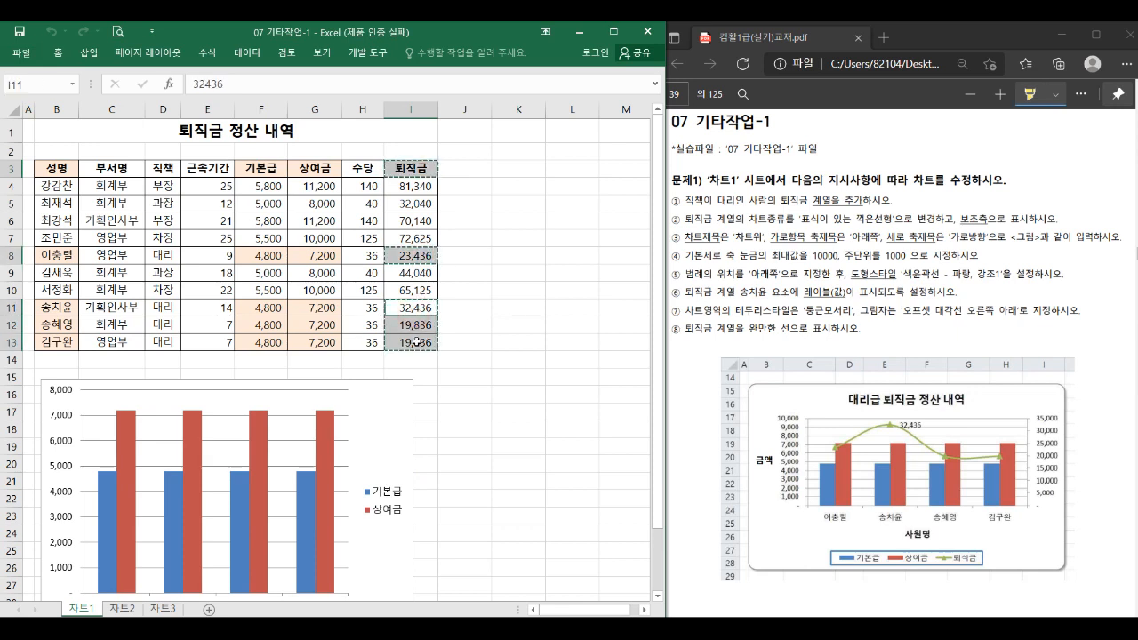
left_click(393, 406)
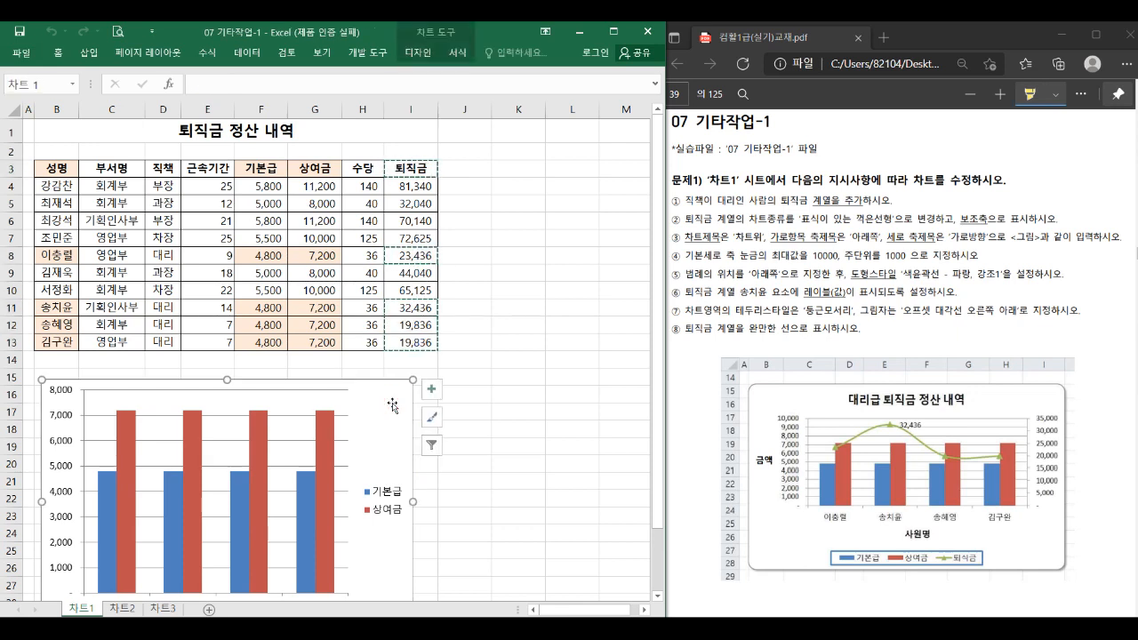
key("ctrl+v")
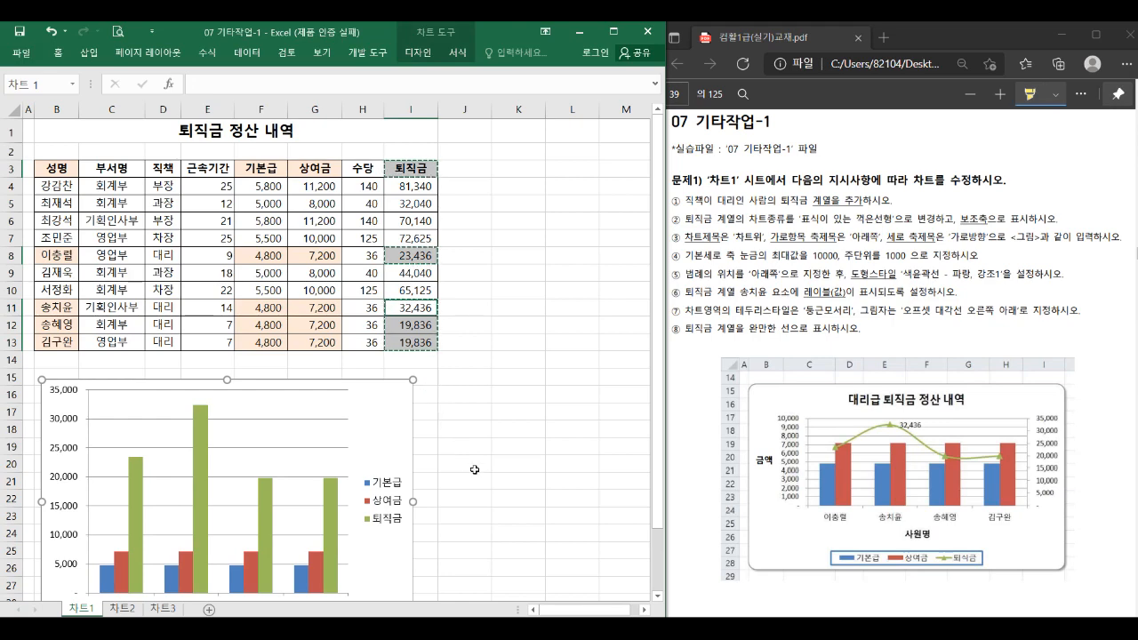
Change the 퇴직금 series to a line with markers (표식이 있는 꺾은선형) and plot it on the secondary axis
scroll(475, 469, "down", 2)
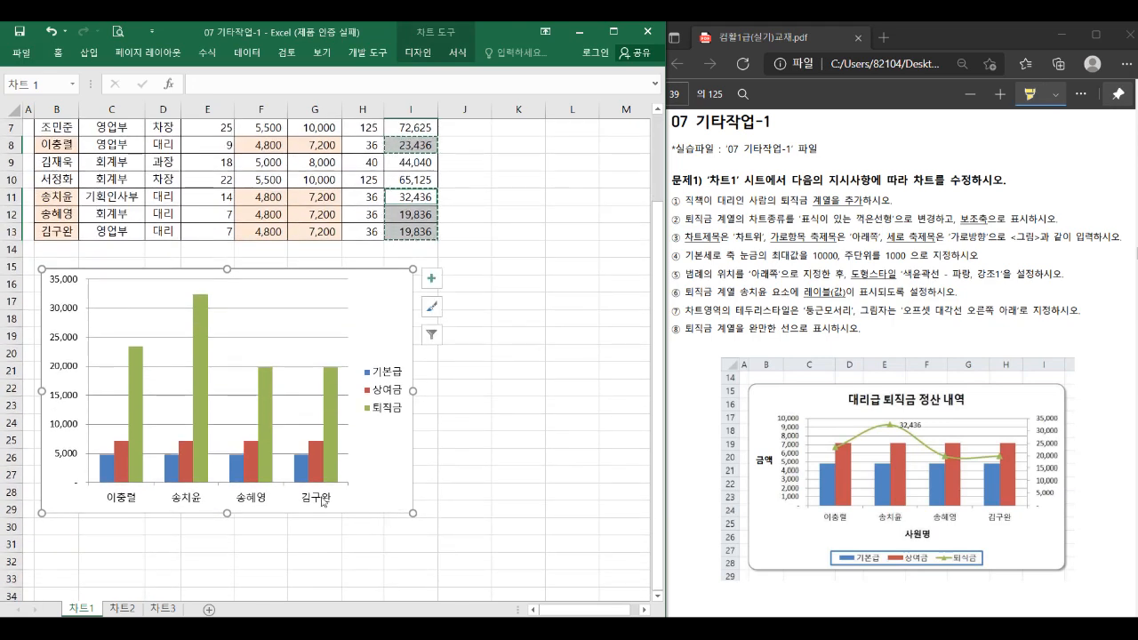
scroll(321, 502, "down", 1)
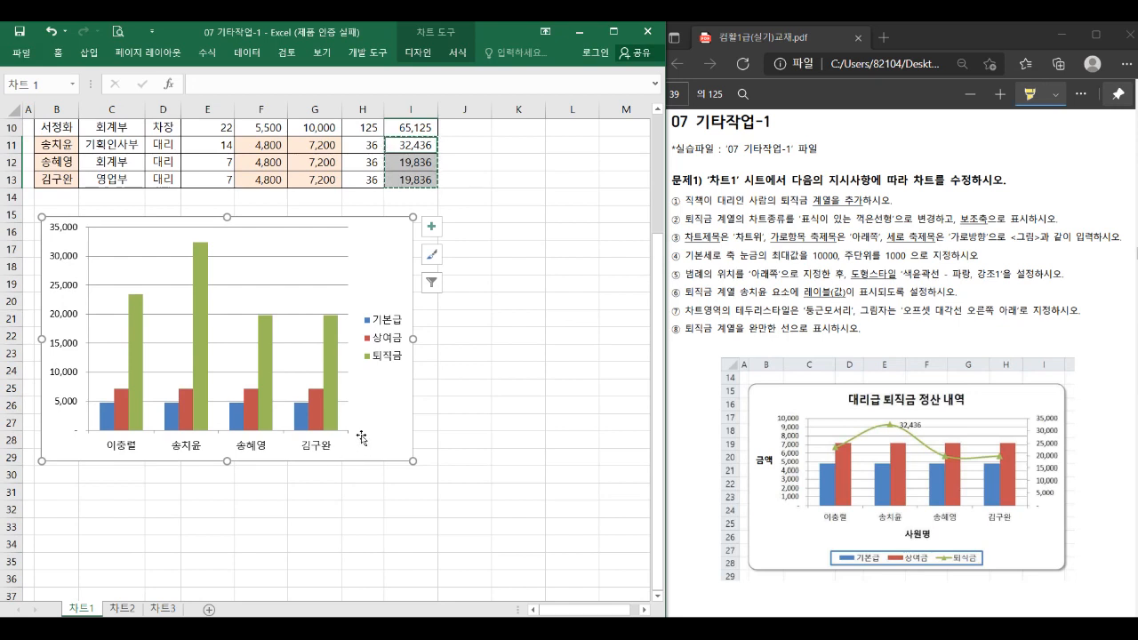
right_click(331, 335)
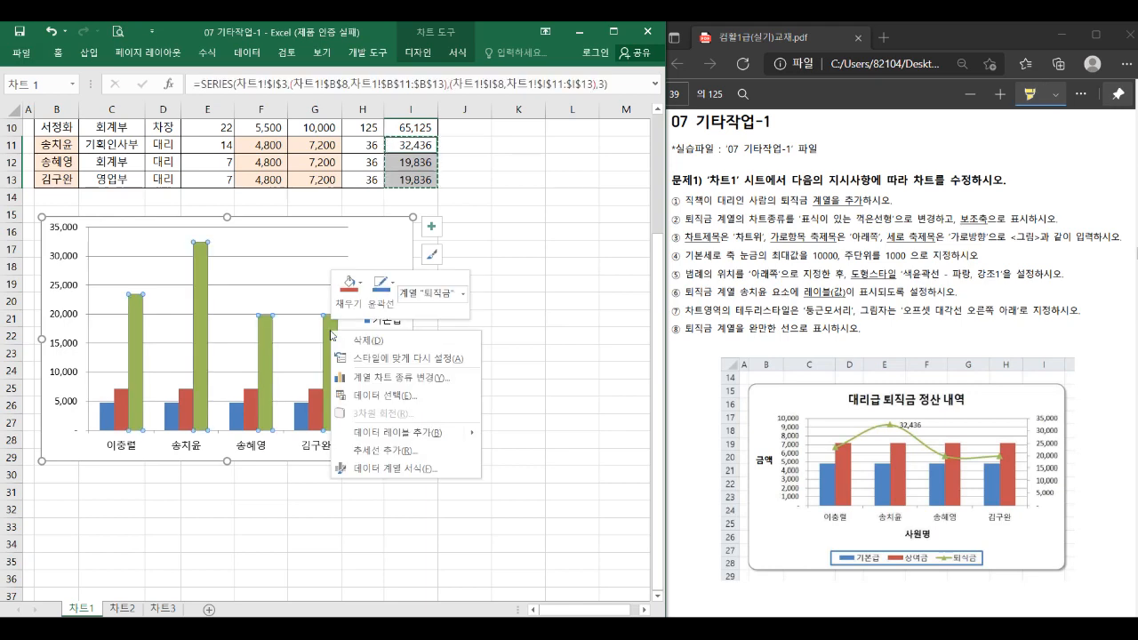
left_click(395, 379)
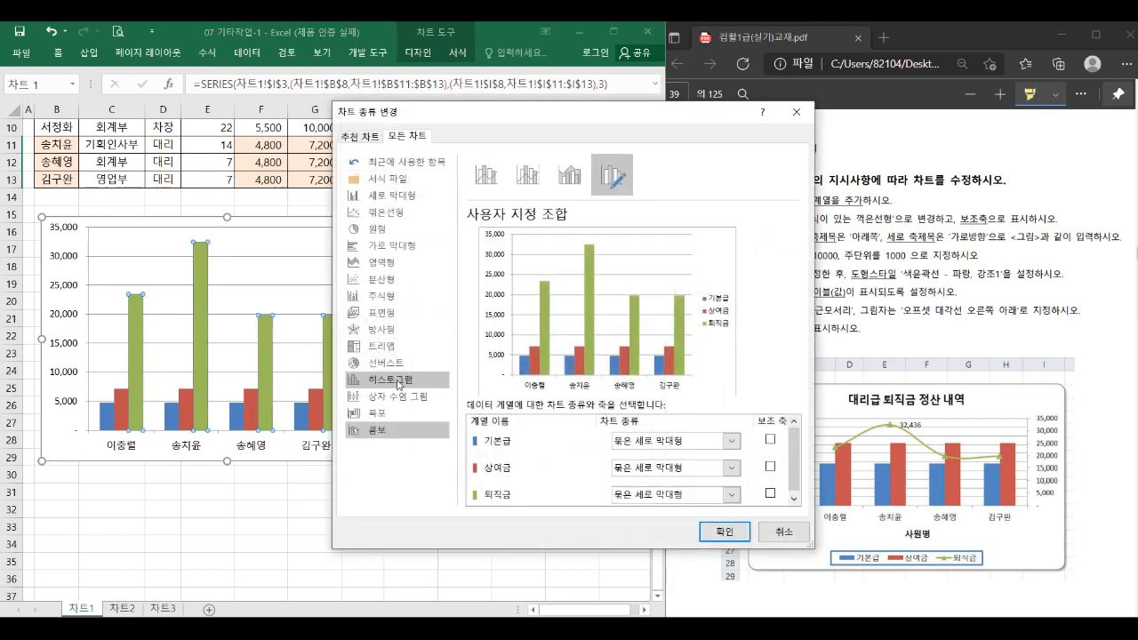
left_click(731, 495)
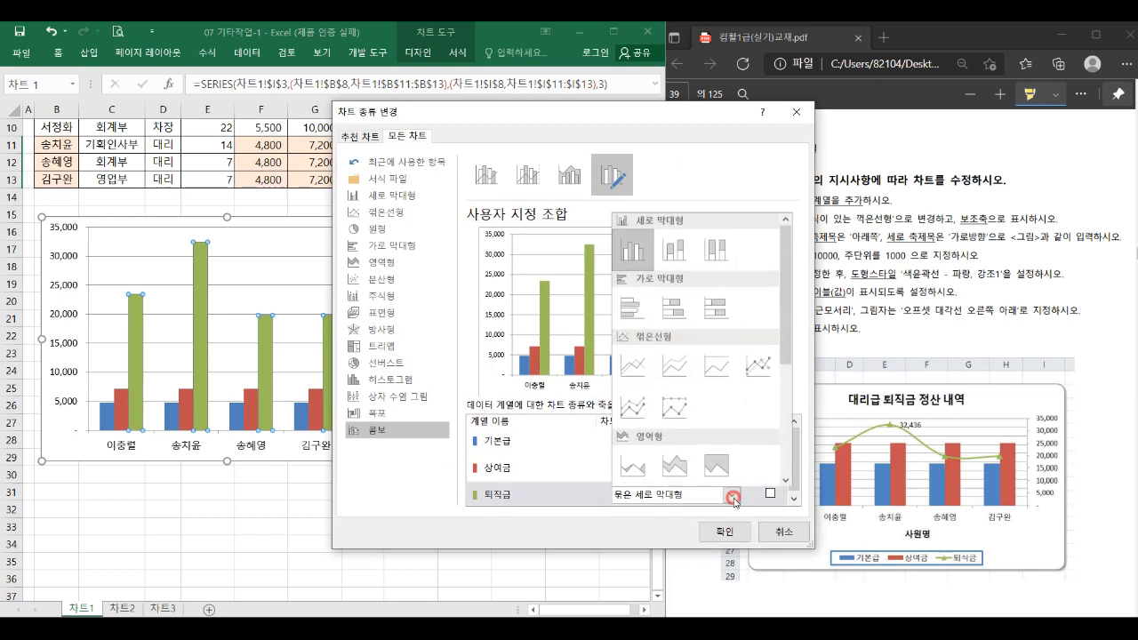
left_click(759, 364)
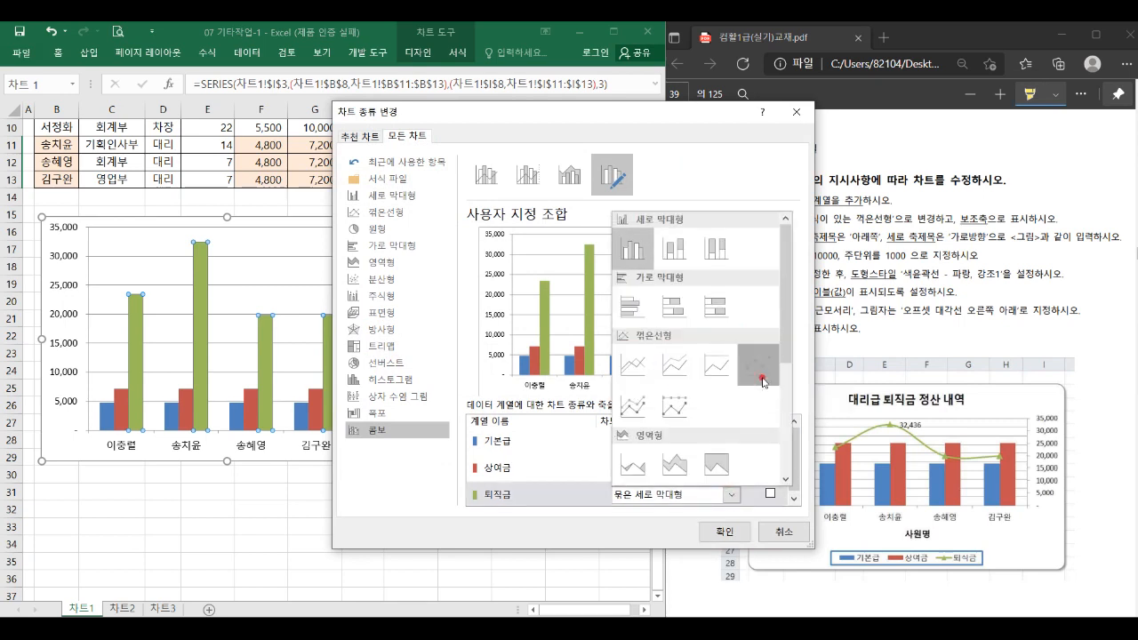
left_click(770, 494)
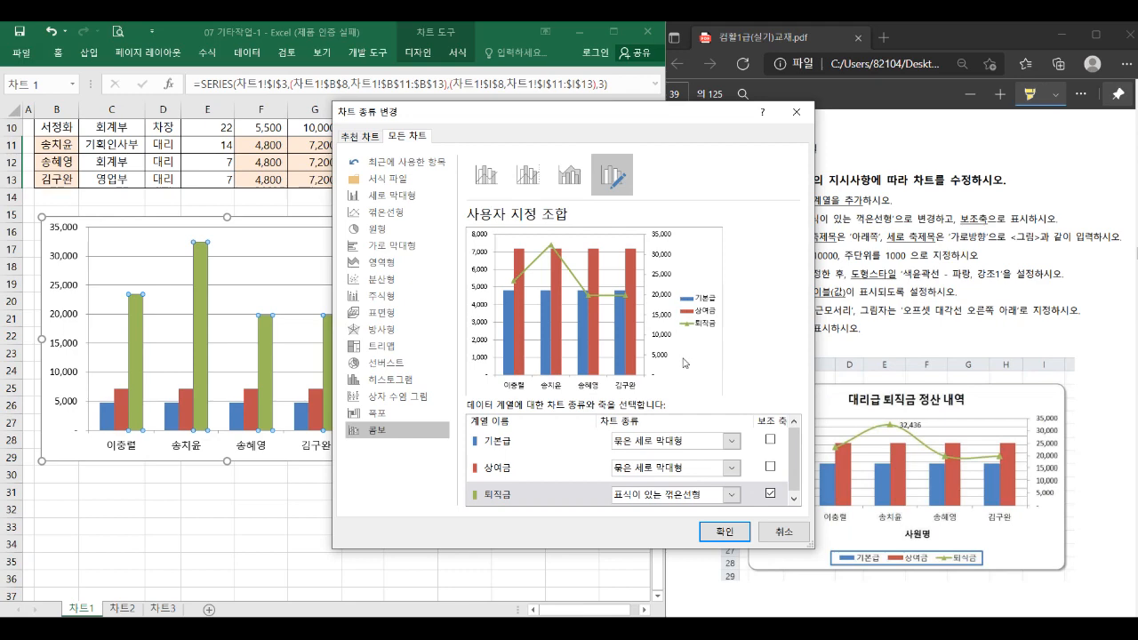
left_click(725, 533)
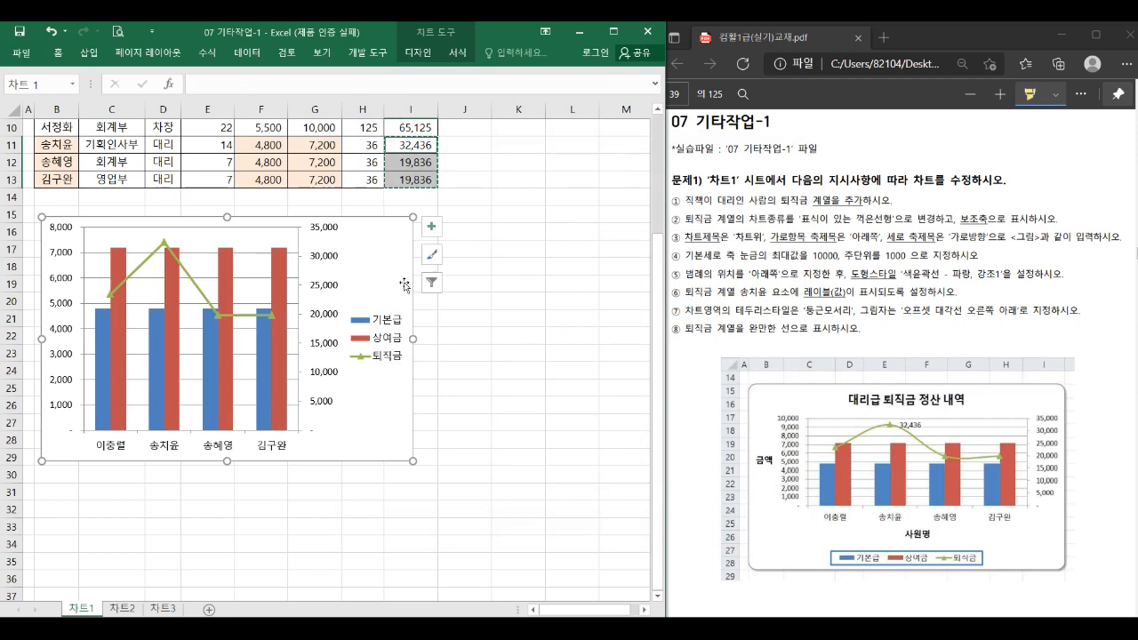
Add a chart title plus axis titles for only the primary horizontal and primary vertical axes
left_click(432, 230)
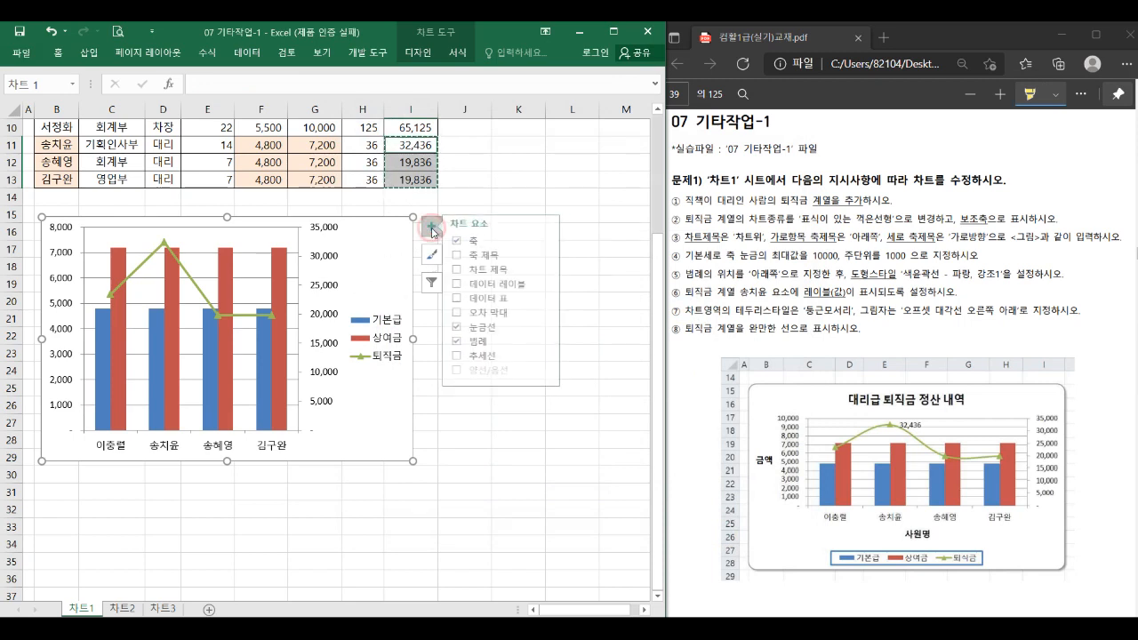
left_click(464, 271)
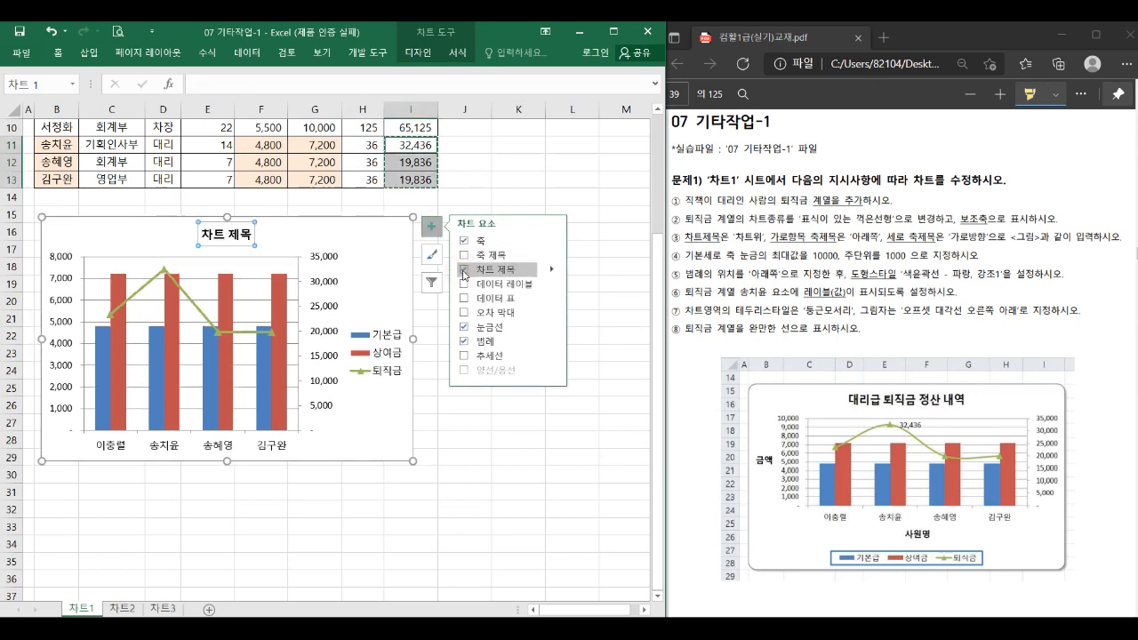
left_click(464, 257)
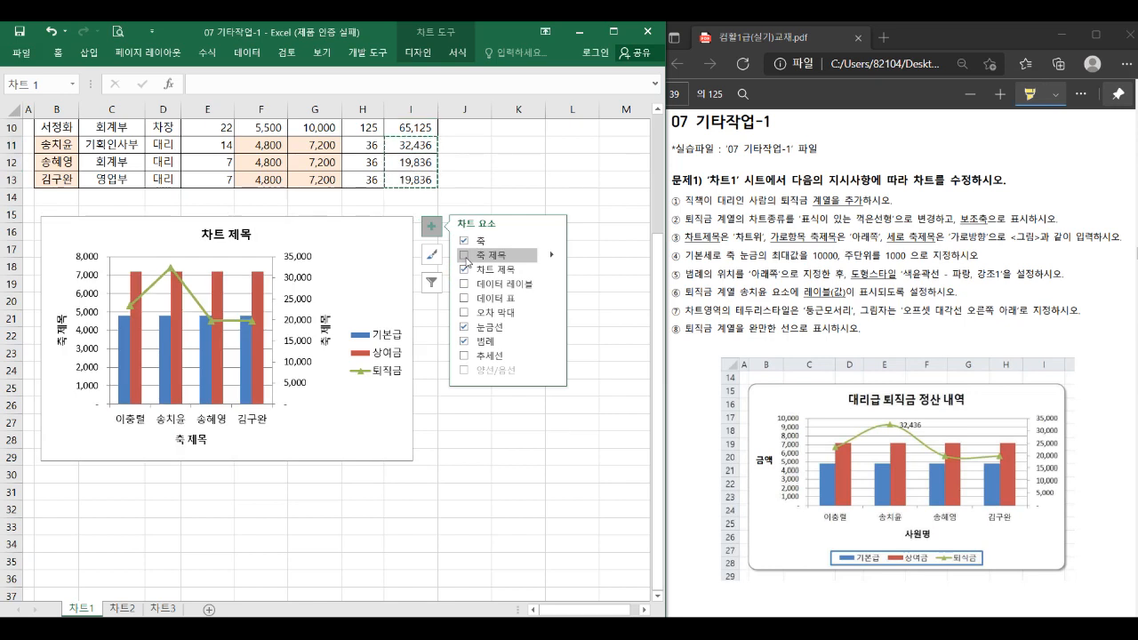
left_click(551, 255)
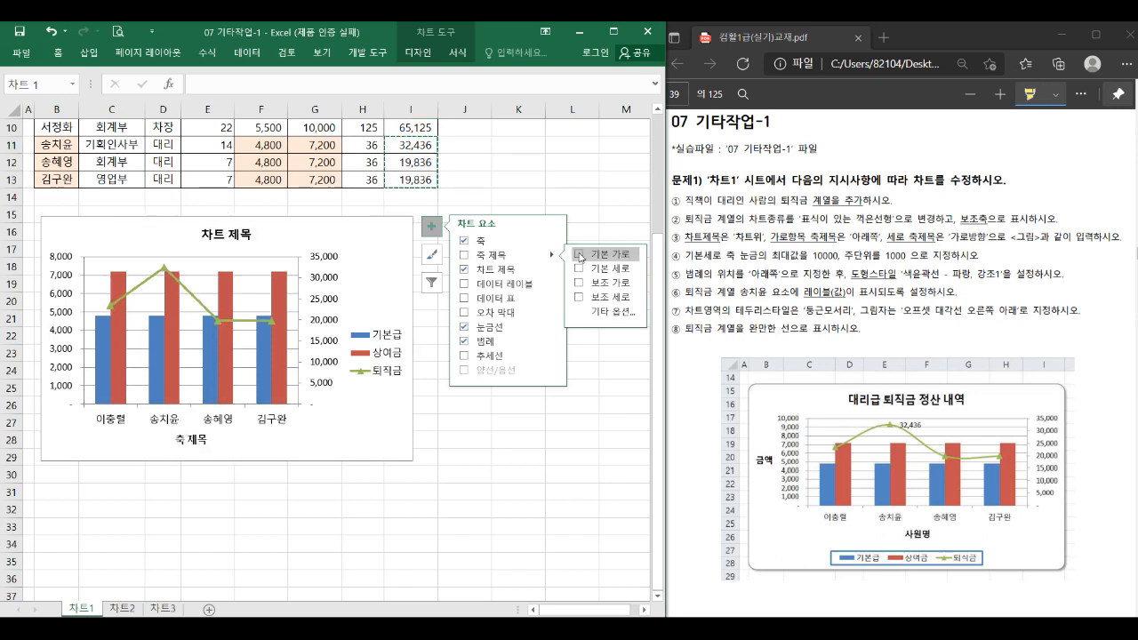
left_click(579, 256)
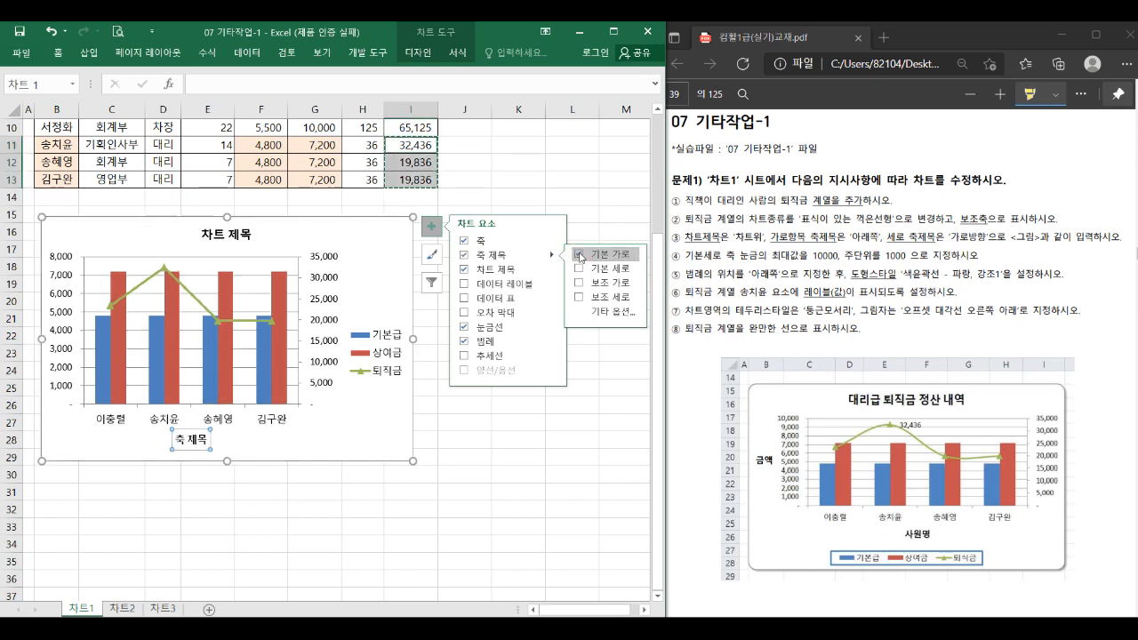
left_click(579, 268)
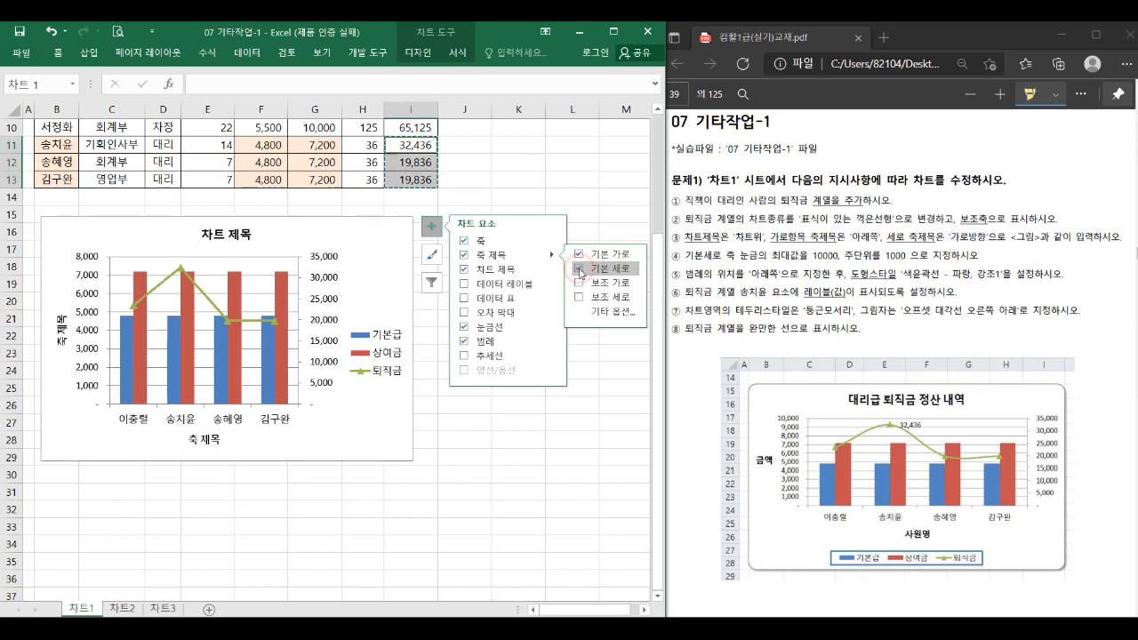
left_click(527, 438)
Set the chart title text to "대리급 퇴직금 정산 내역"
left_click(240, 238)
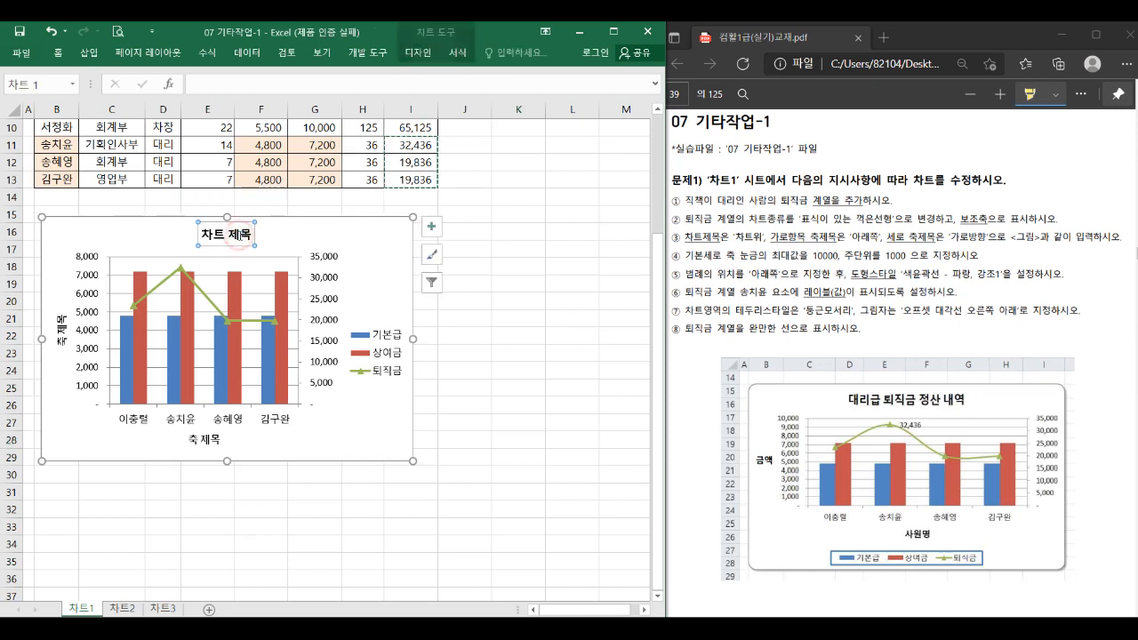
left_click(241, 236)
left_click(202, 85)
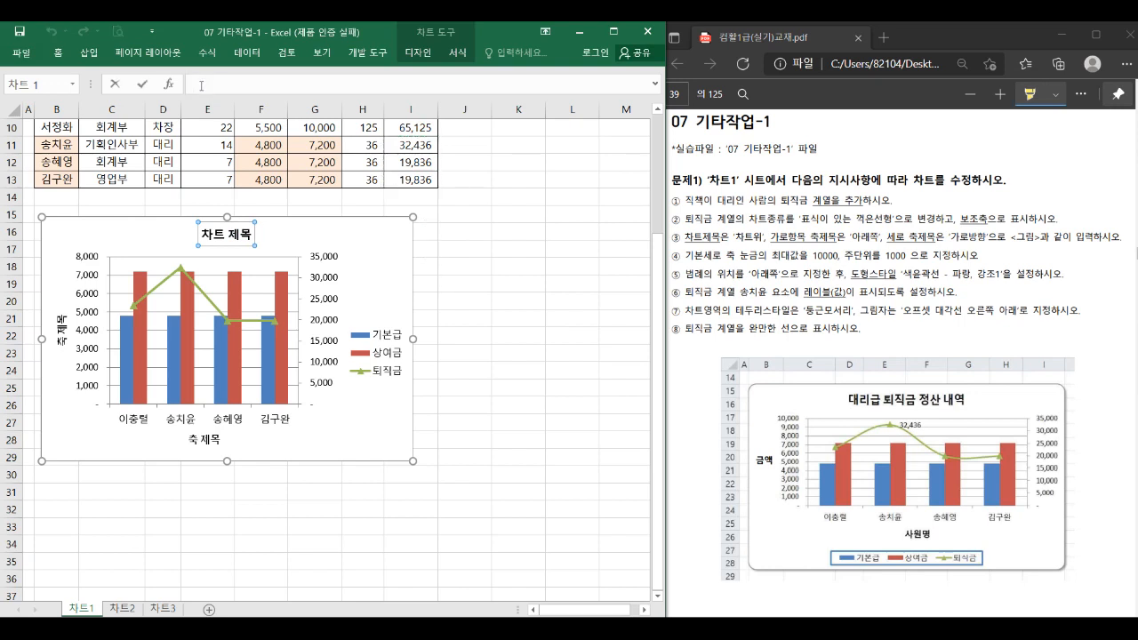
type("e대")
type("대리급 퇴직ㄱ")
type("금 정산")
type(" 내역")
key("Return")
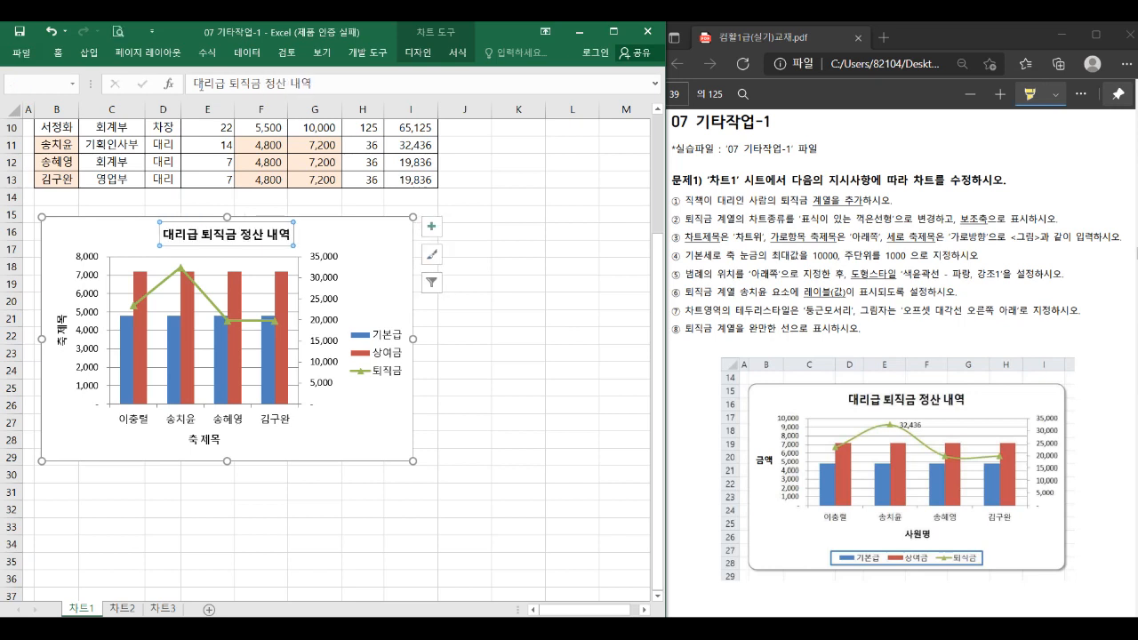
Set the horizontal axis title text to "사원명"
left_click(195, 445)
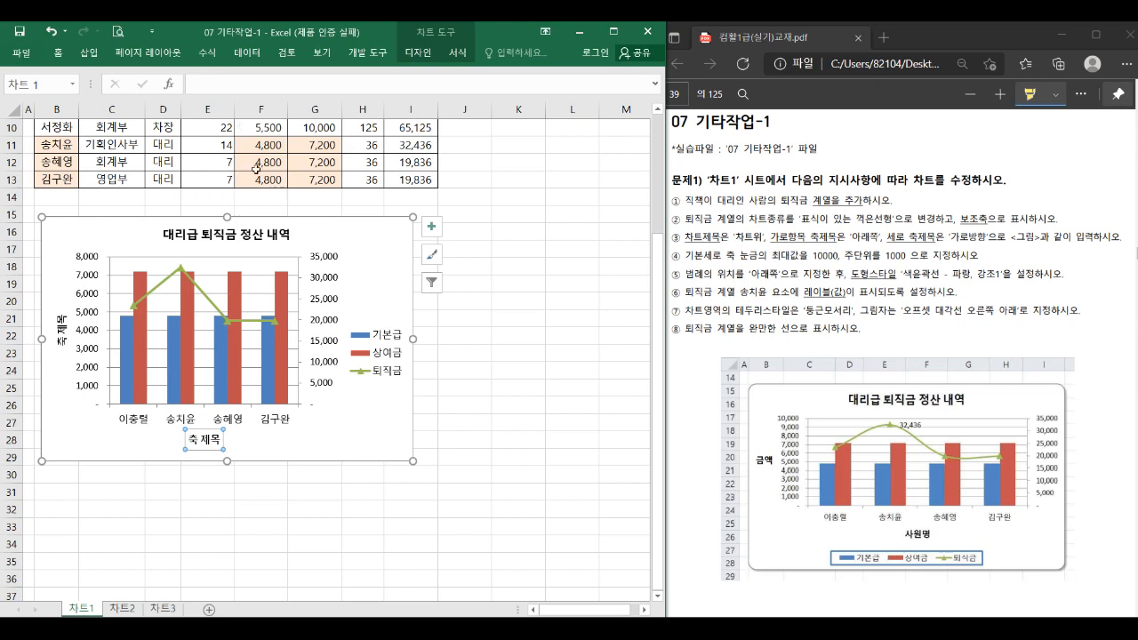
left_click(244, 83)
type("사")
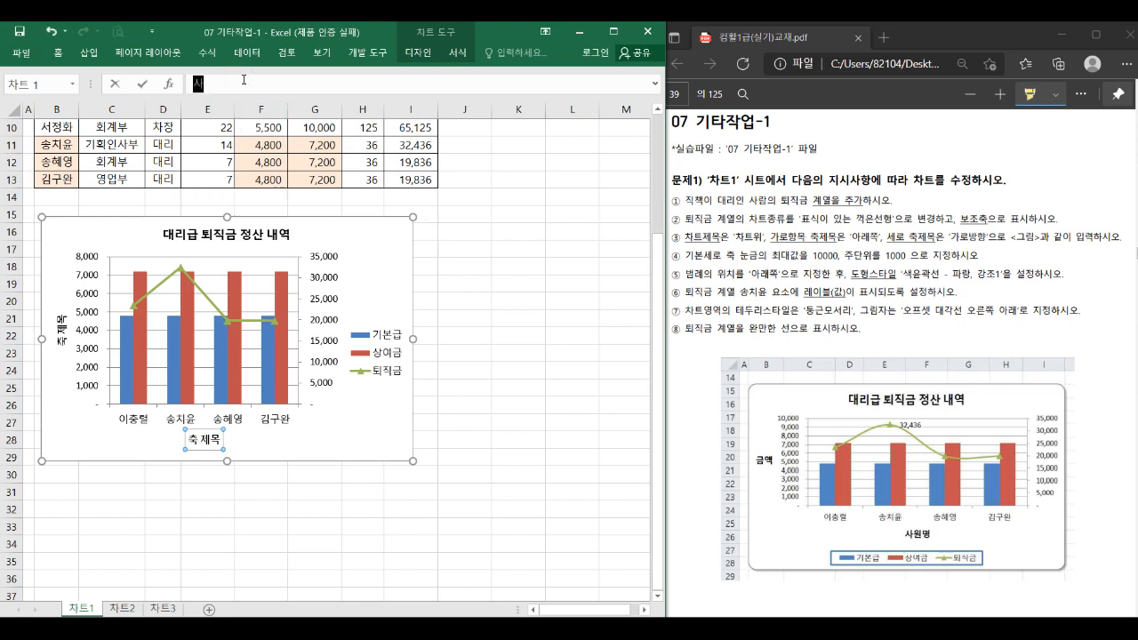
type("원며")
key("Return")
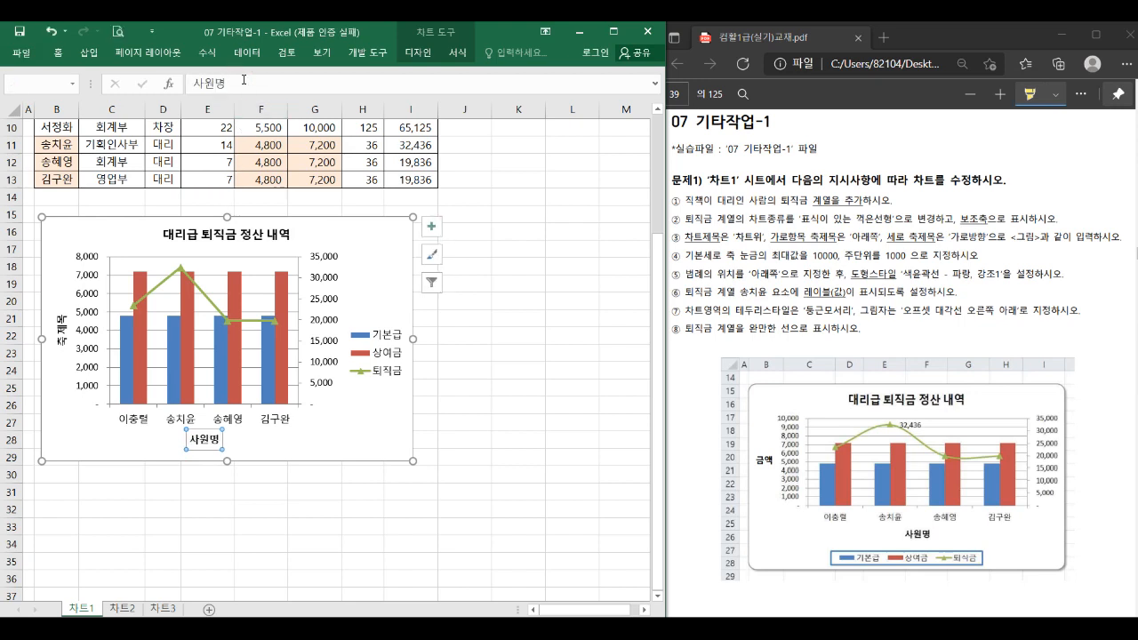
Set the vertical axis title text to "금액"
left_click(62, 326)
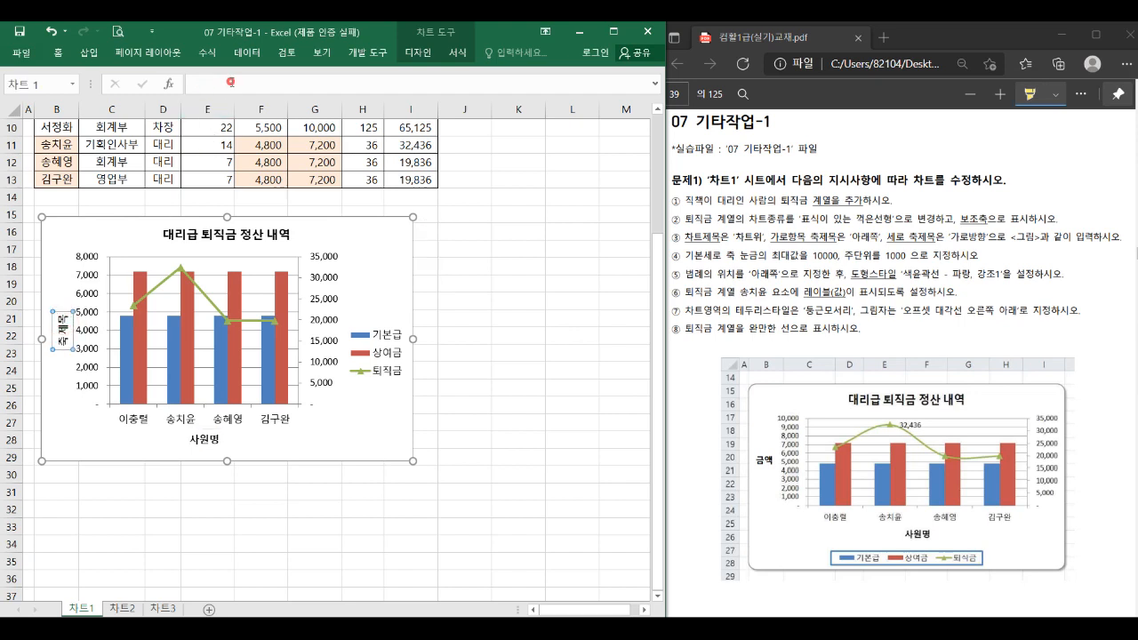
left_click(231, 82)
type("금액")
key("Return")
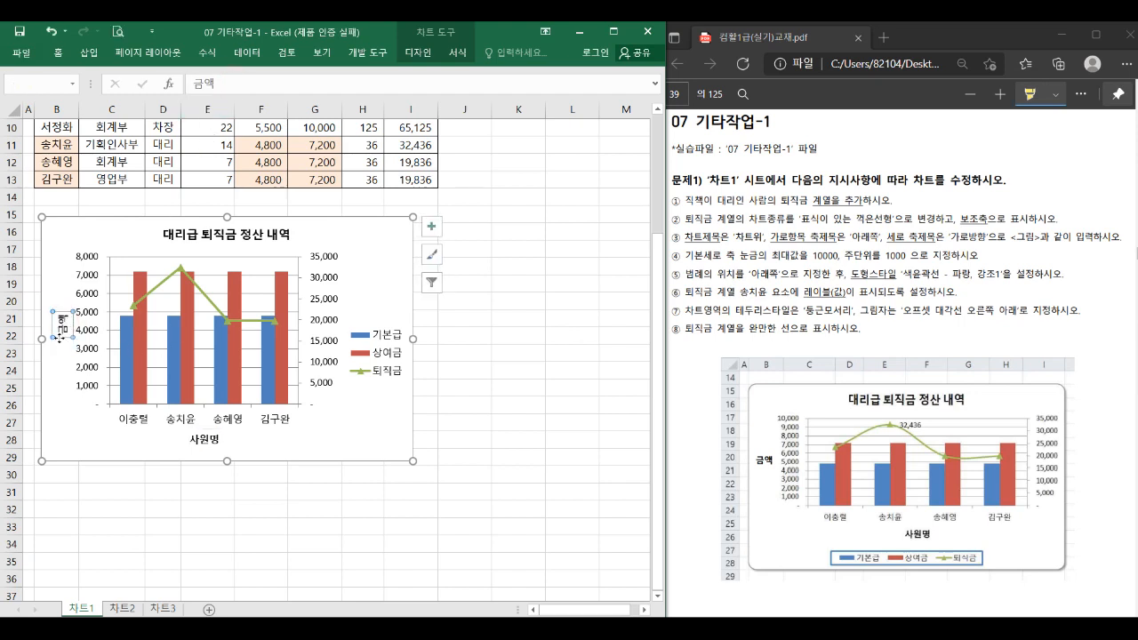
Highlight "가로방향" in instruction ③ of the PDF in the browser, and set the Excel chart's vertical axis title text direction to 가로
left_click_drag(950, 238, 984, 238)
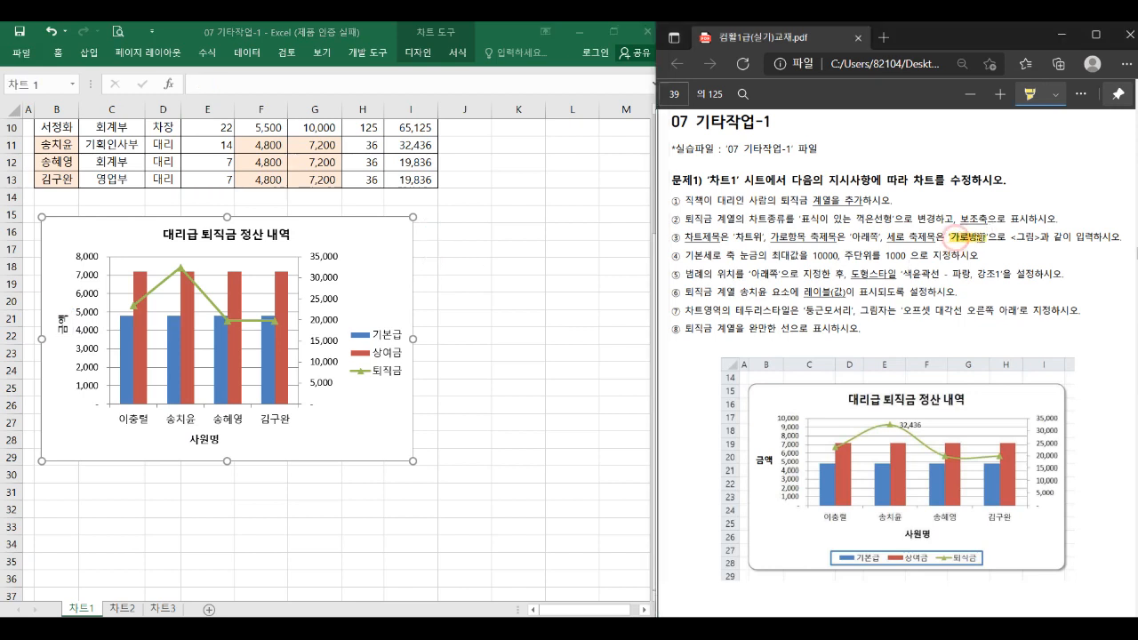
left_click(62, 320)
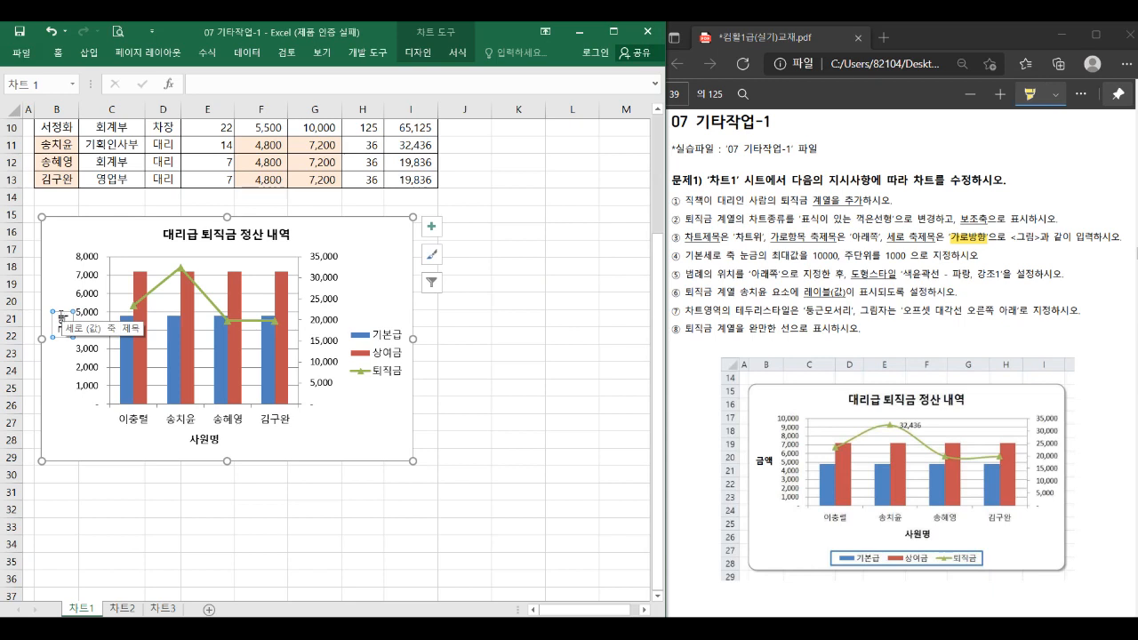
double_click(60, 326)
left_click(56, 336)
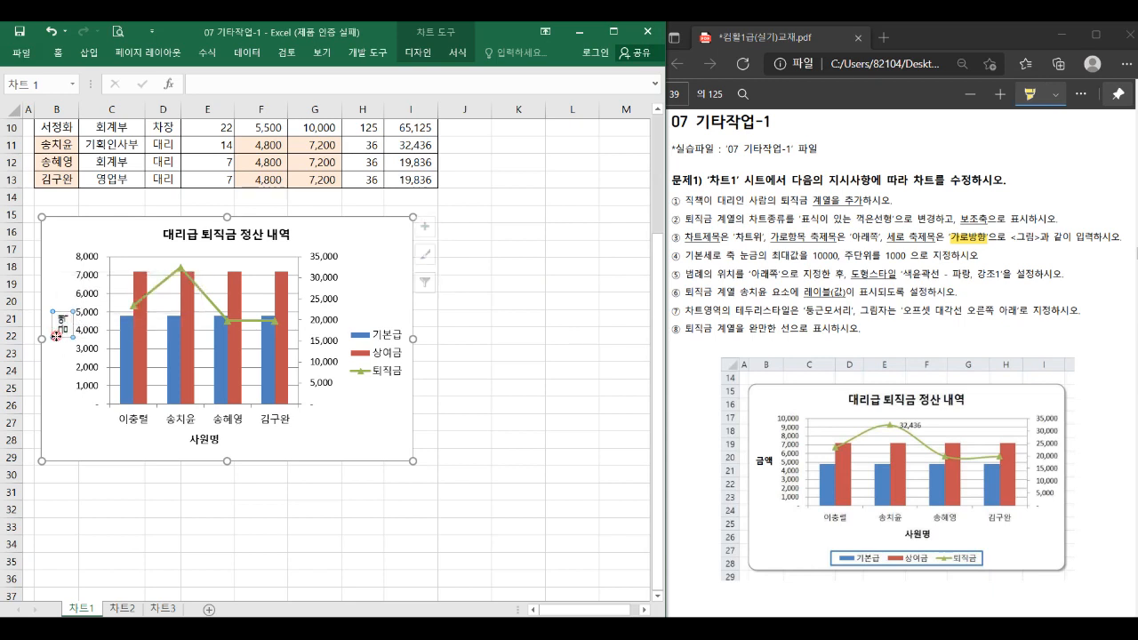
double_click(62, 336)
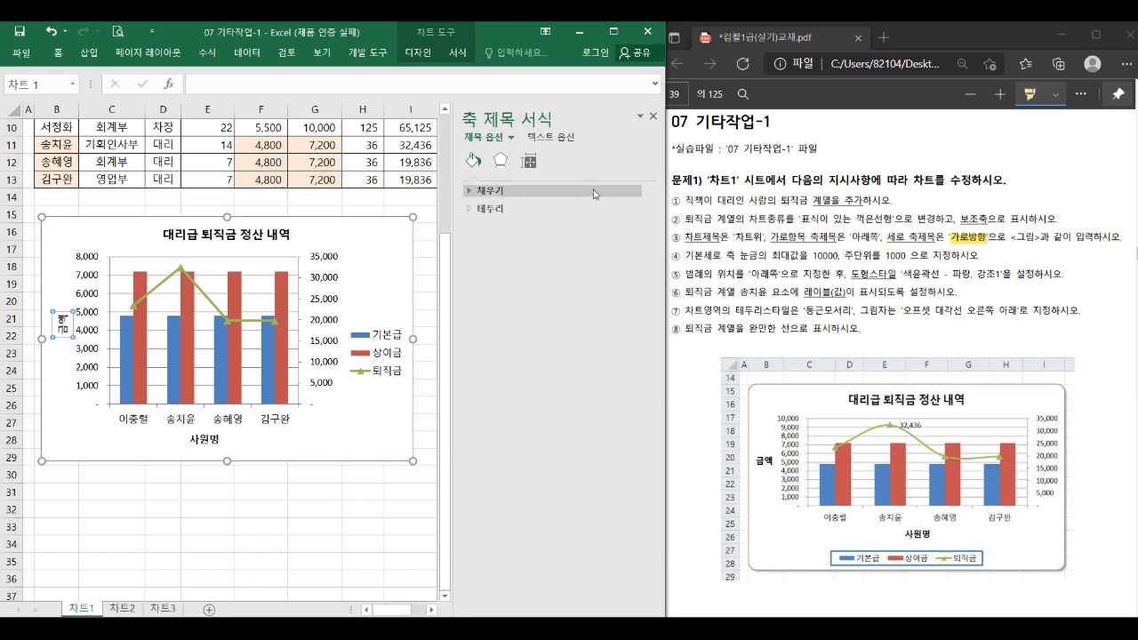
left_click(529, 161)
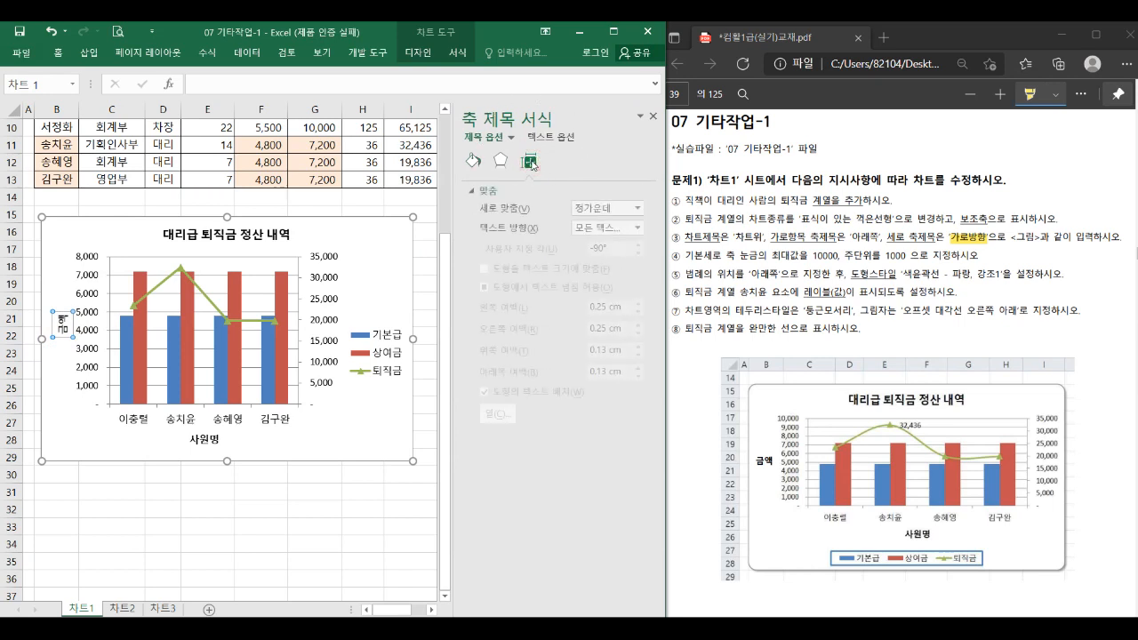
left_click(633, 228)
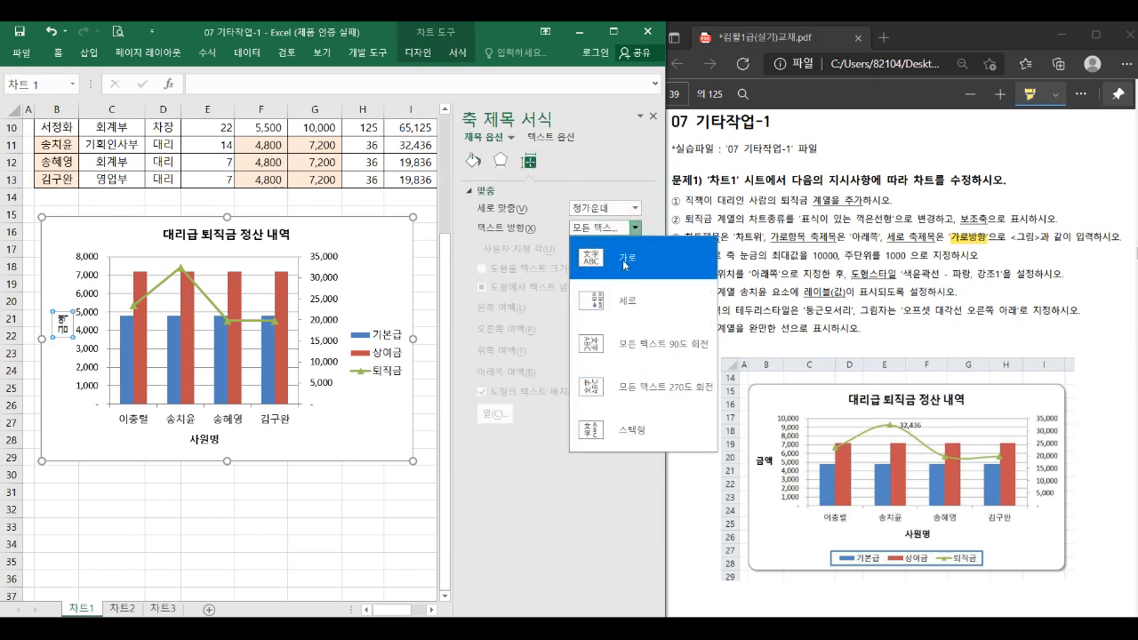
left_click(624, 259)
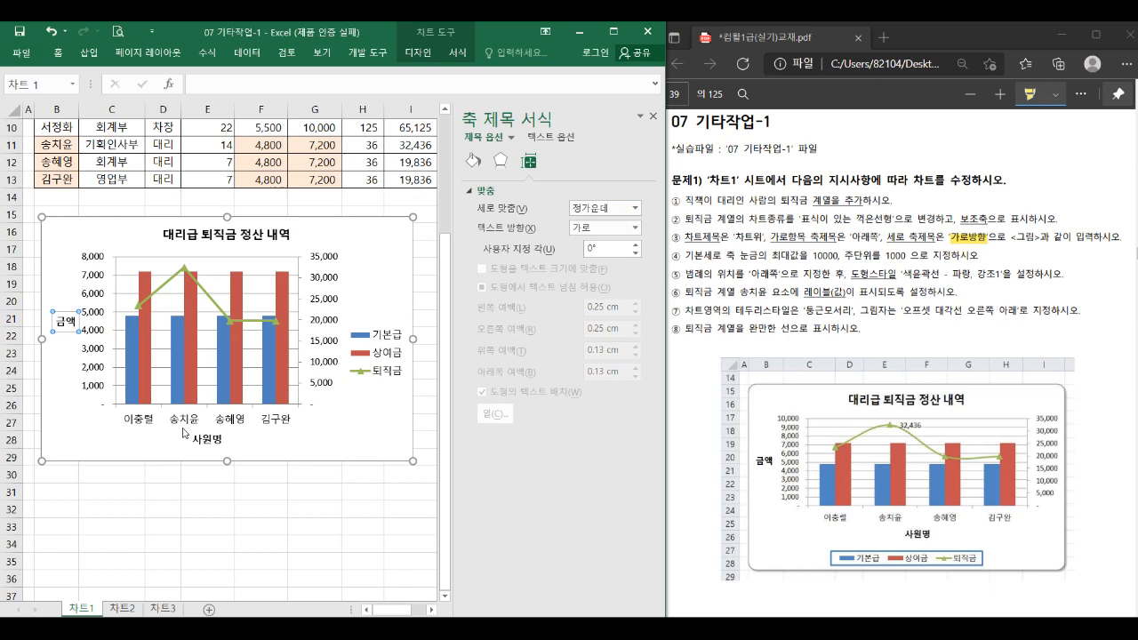
Set the maximum bound of the chart's primary vertical axis to 10000, keeping the major unit at 1000
left_click(97, 258)
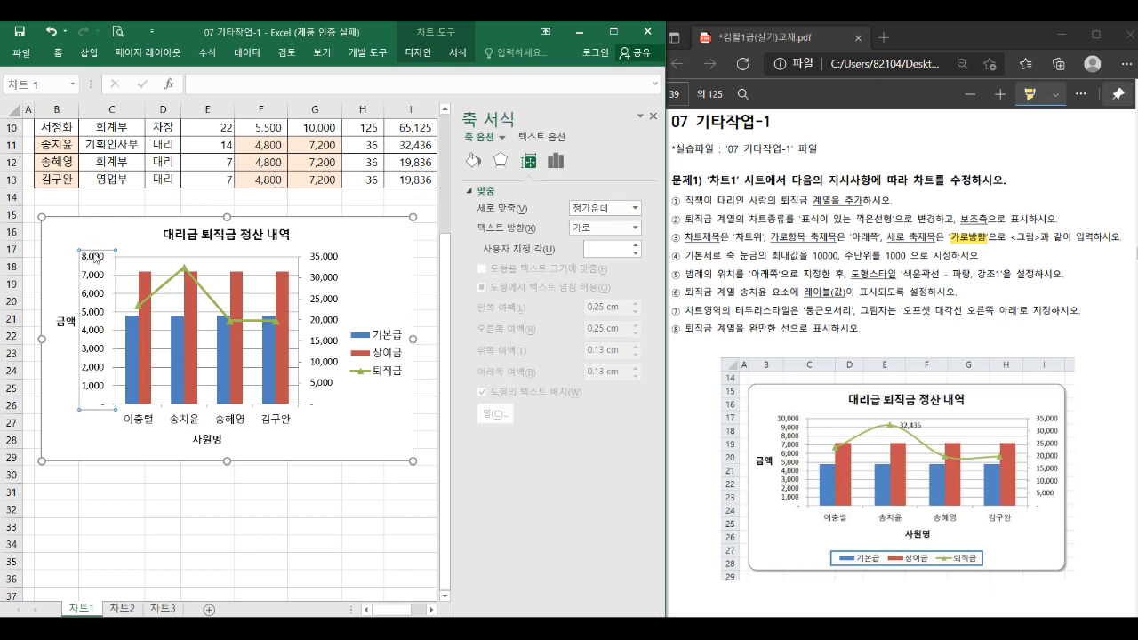
left_click(556, 162)
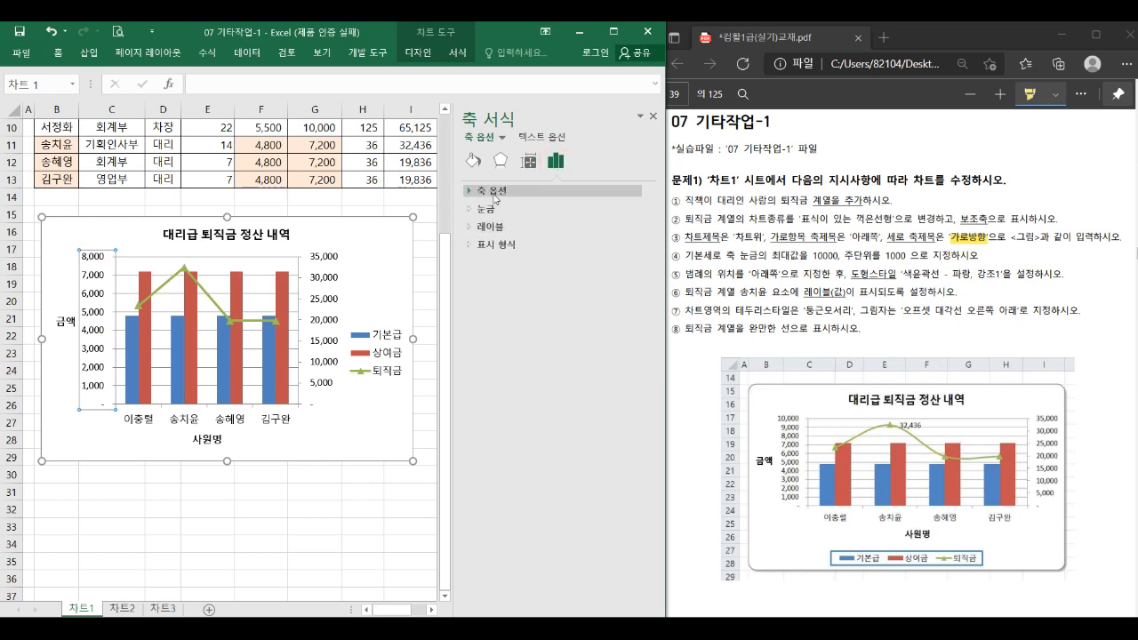
double_click(553, 246)
type("10000")
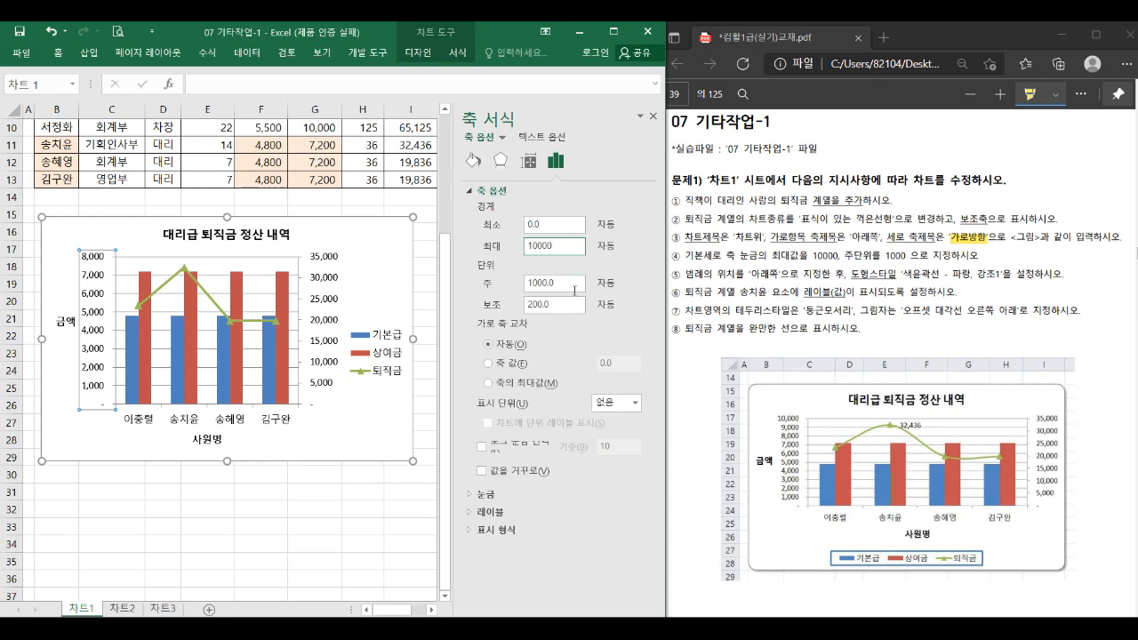
Set the legend position to 아래쪽, and highlight "도형스타일" in instruction ⑤ of the PDF in the browser
left_click(391, 342)
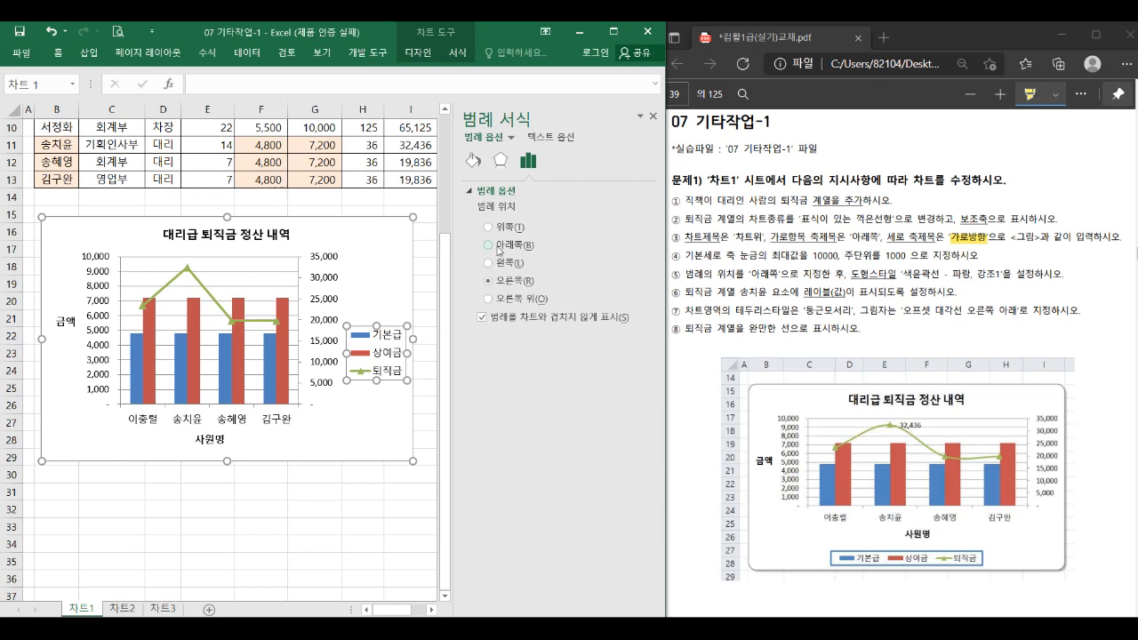
left_click(488, 245)
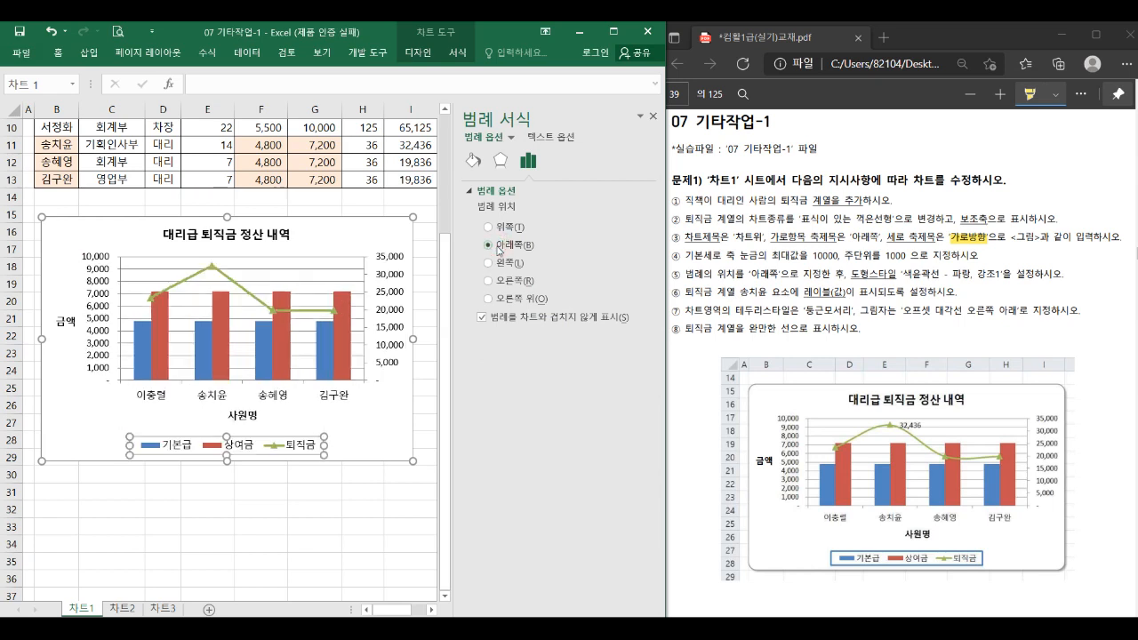
left_click_drag(851, 274, 897, 276)
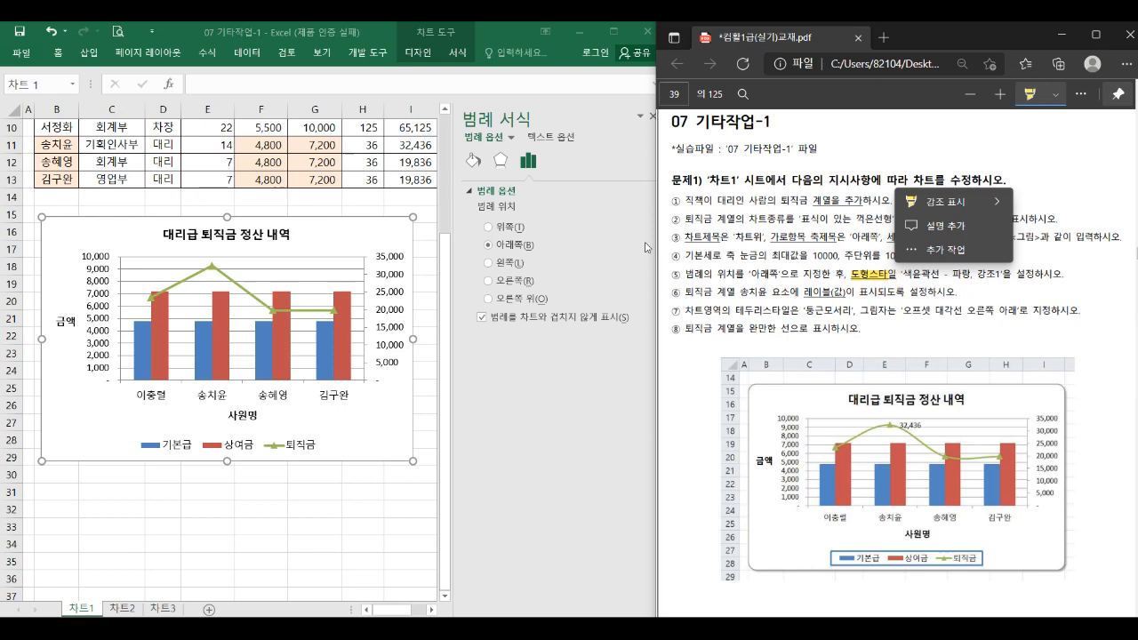
In Excel, apply the shape style "색 윤곽선 - 파랑, 강조 1" to the chart legend
left_click(453, 51)
left_click(455, 53)
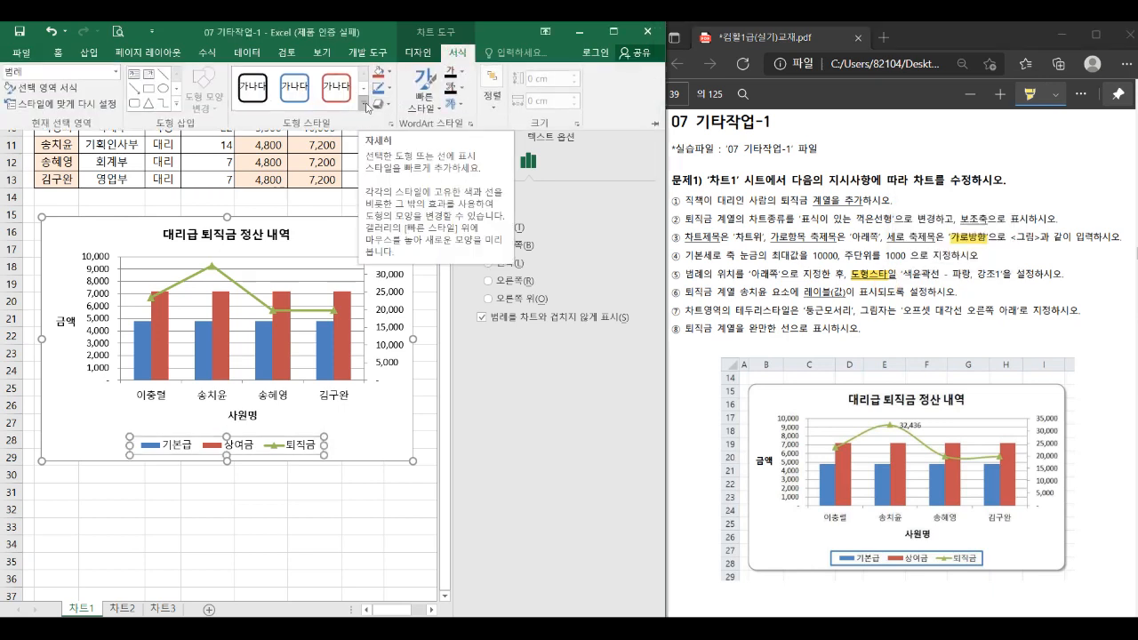
left_click(364, 105)
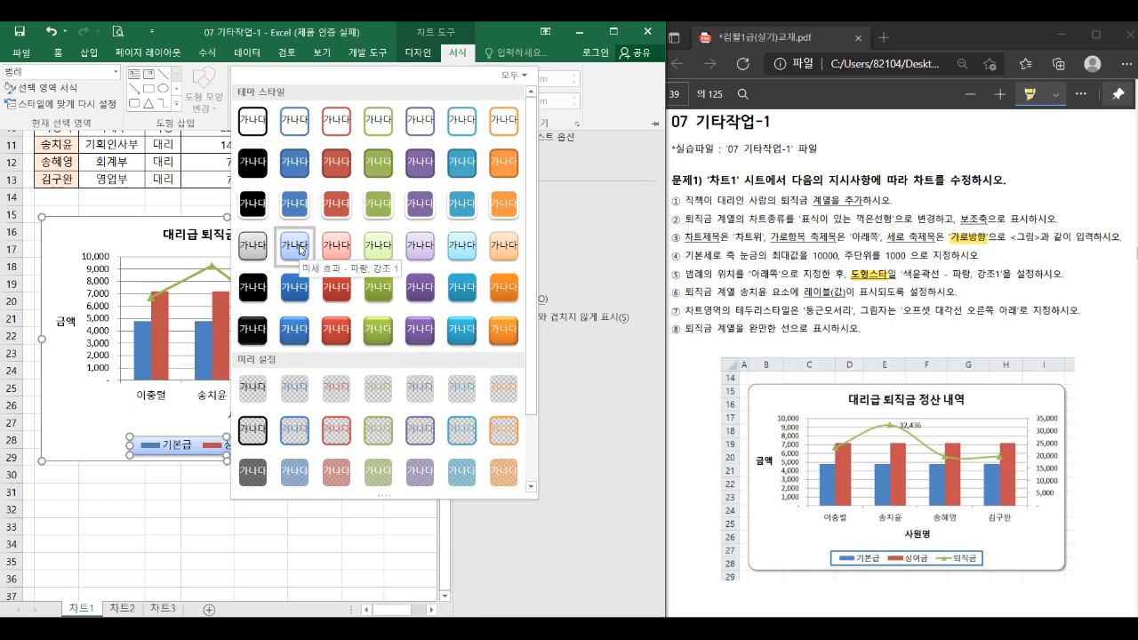
left_click(300, 137)
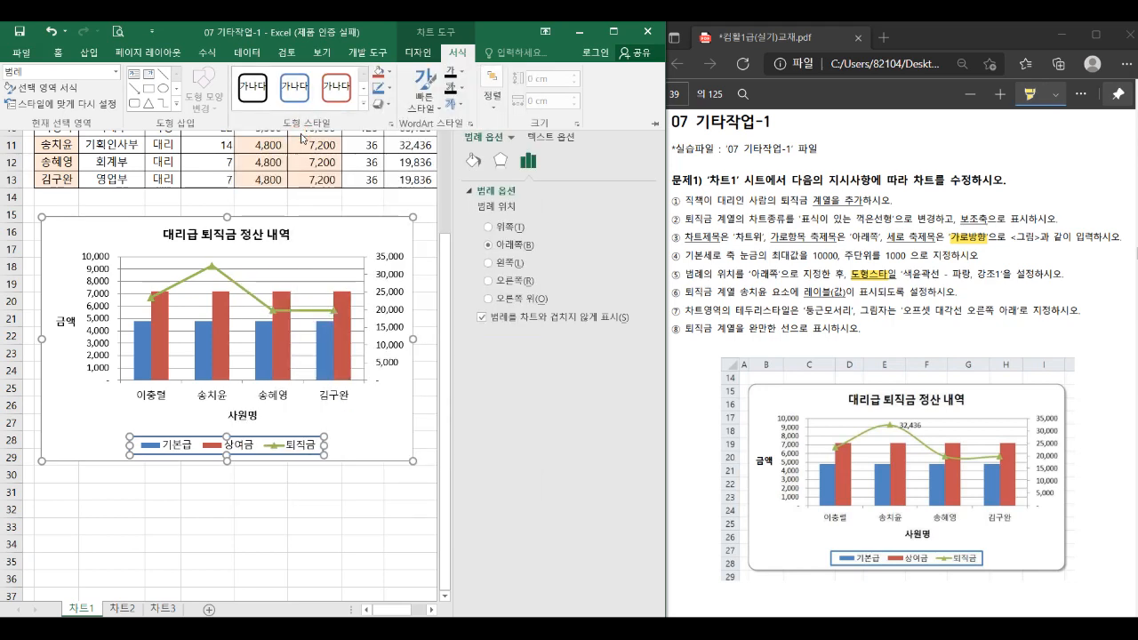
left_click(213, 267)
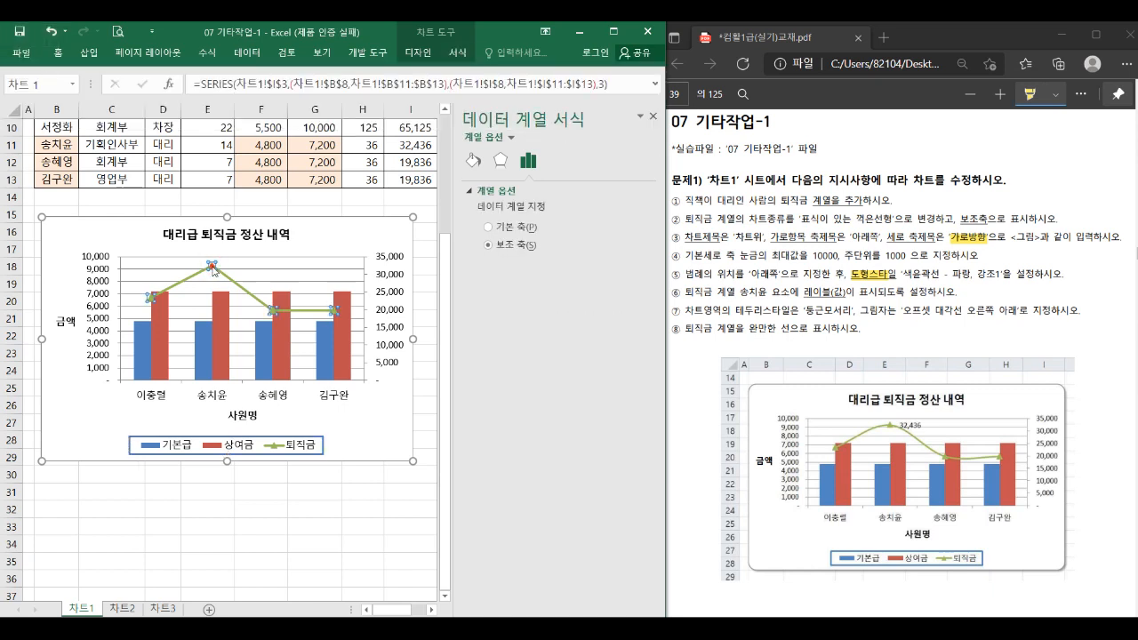
left_click(212, 266)
left_click(394, 234)
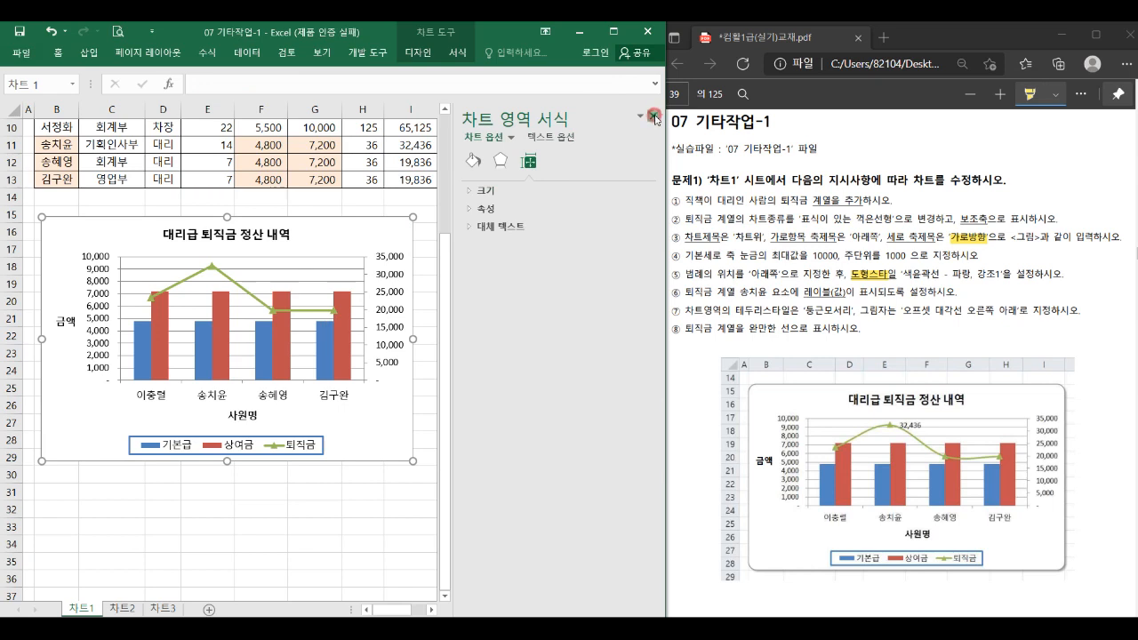
Add a data label positioned 오른쪽 to only the second point (row 11's employee) of the 퇴직금 line series
left_click(653, 116)
left_click(212, 266)
left_click(213, 266)
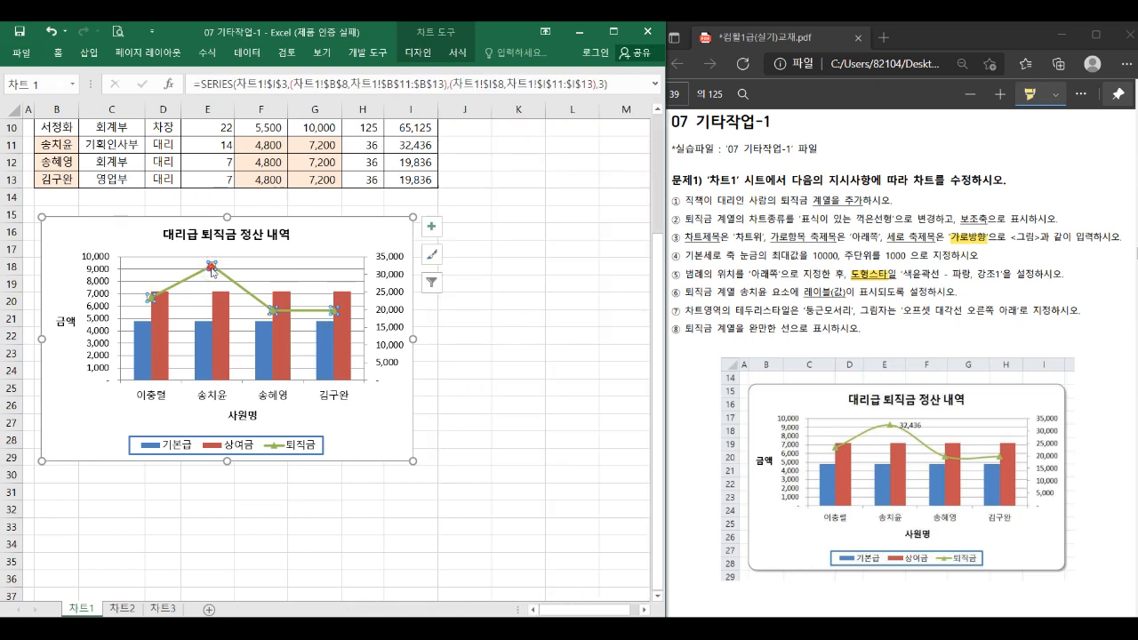
left_click(432, 226)
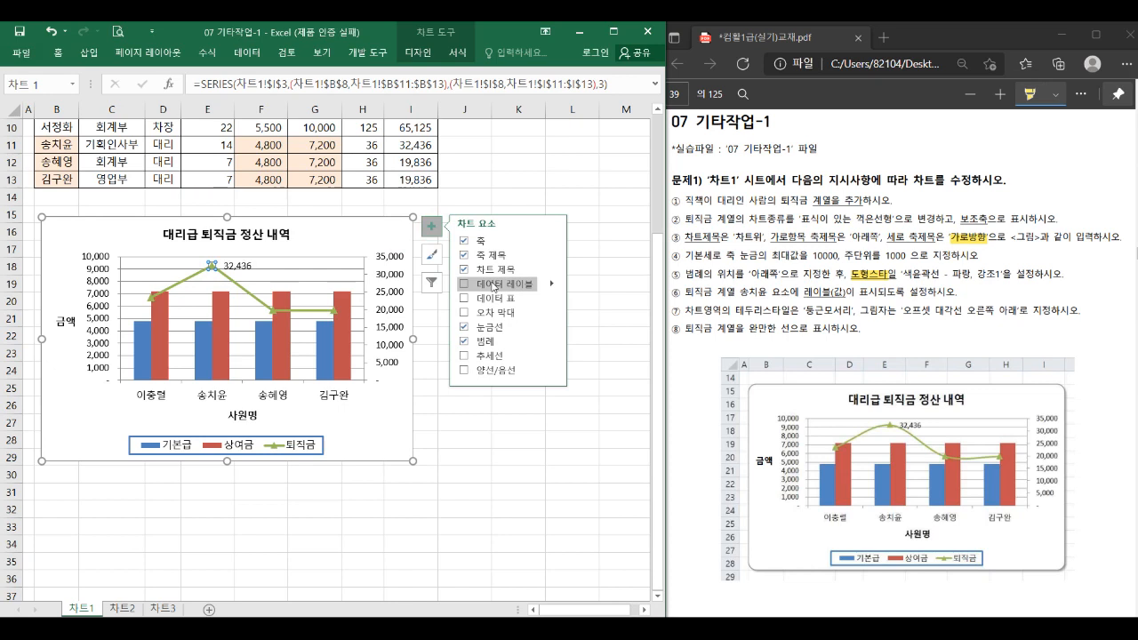
left_click(552, 285)
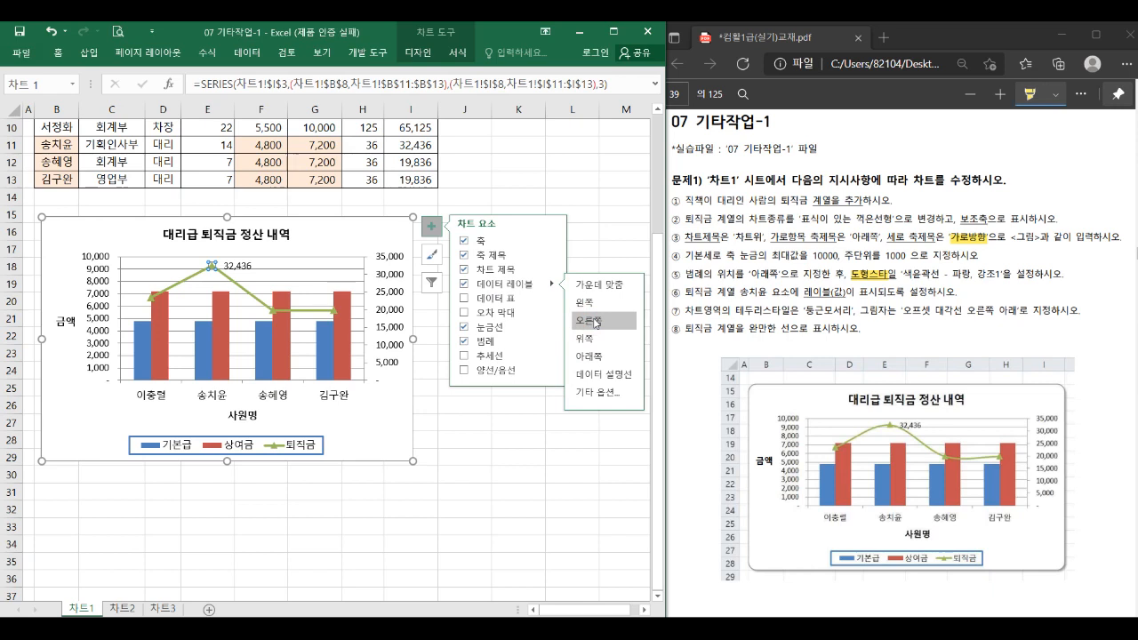
left_click(596, 322)
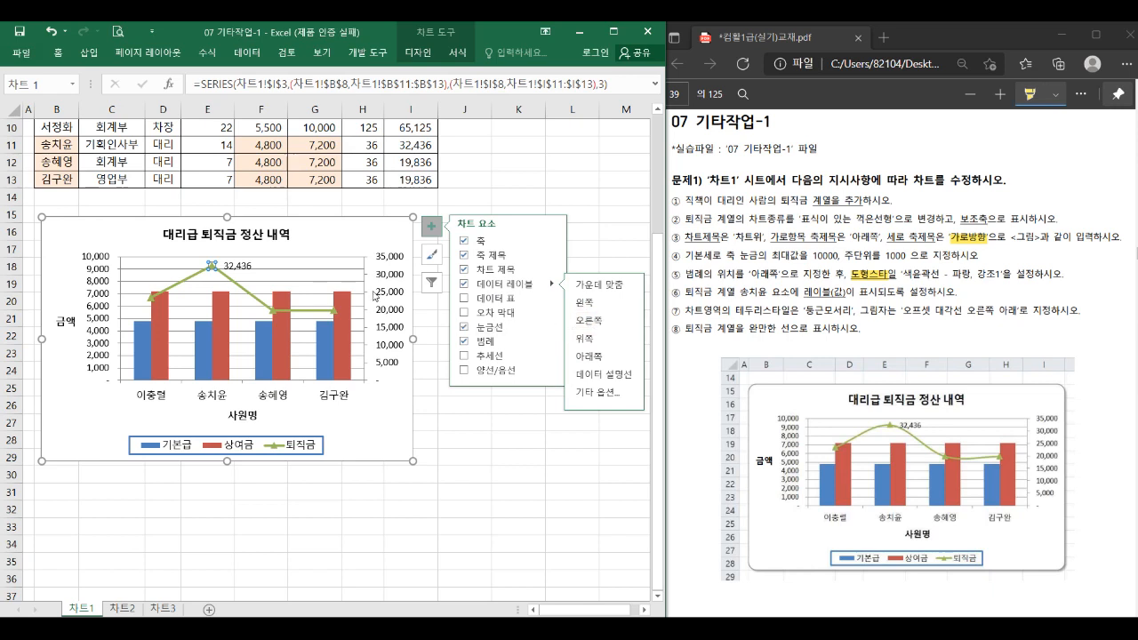
Give the chart area's border rounded corners (둥근 모서리)
left_click(368, 235)
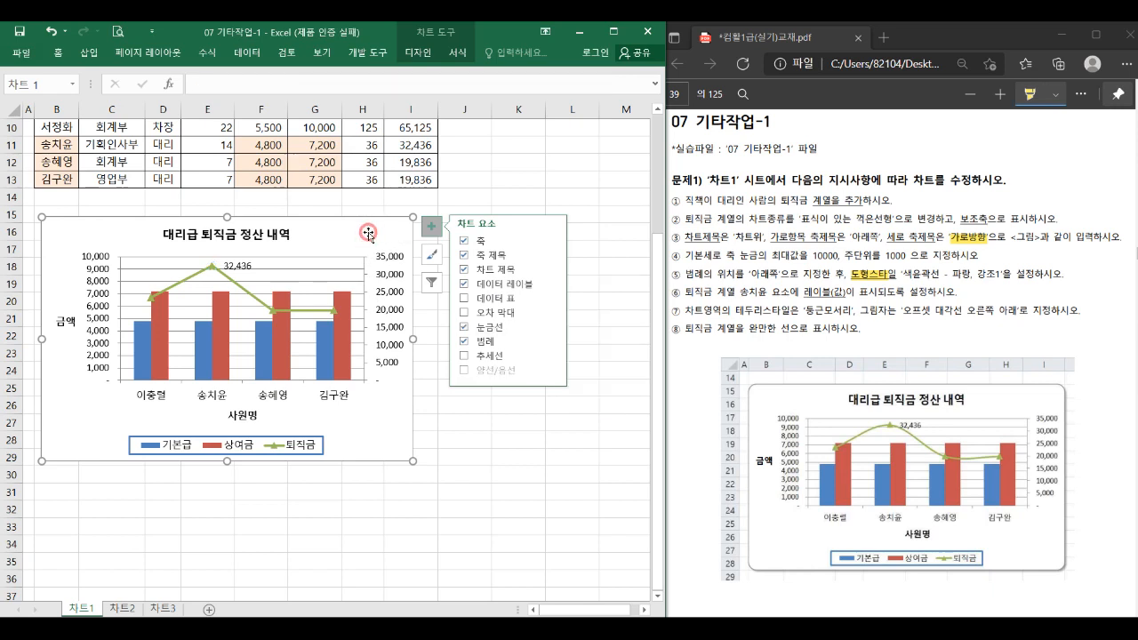
double_click(368, 235)
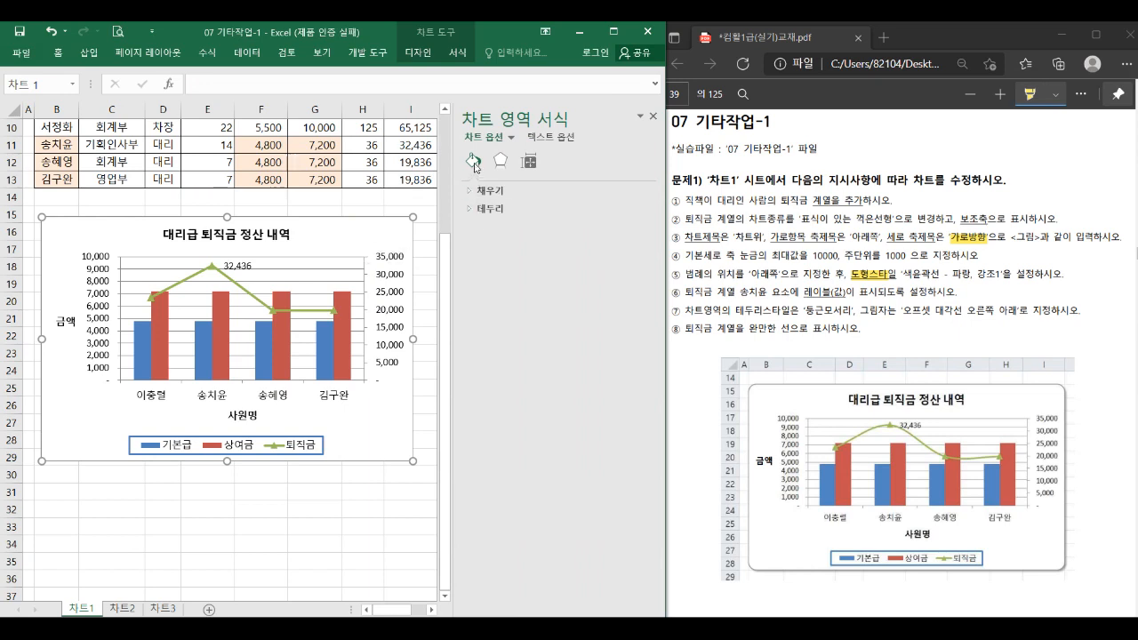
left_click(488, 210)
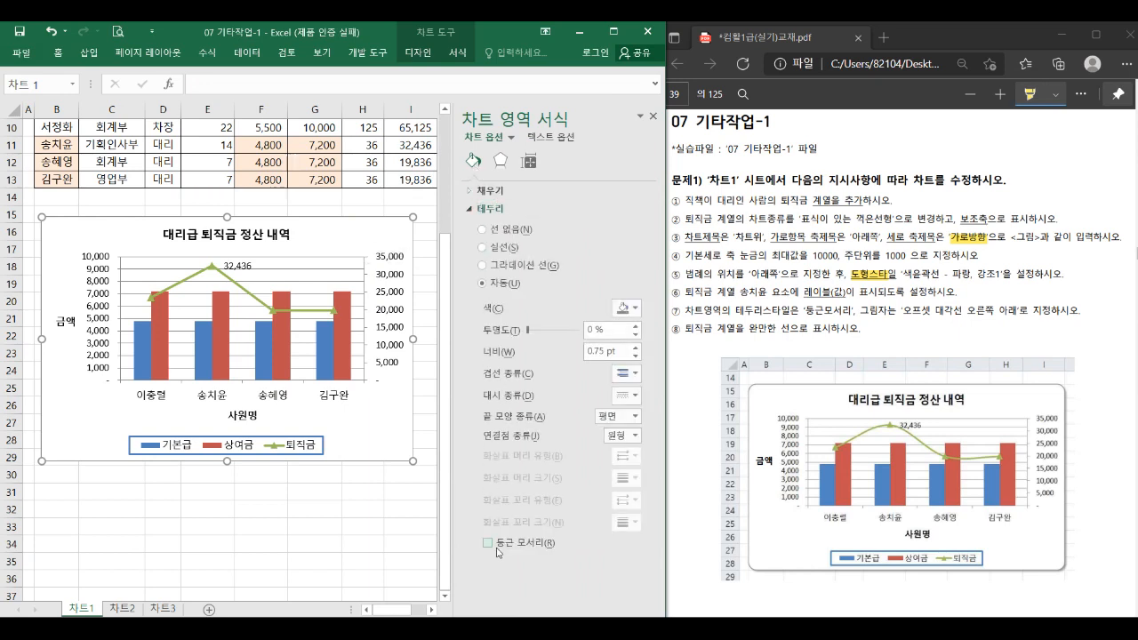
left_click(488, 543)
Apply the outer shadow preset "오프셋 대각선 오른쪽 아래" to the chart area
left_click(502, 161)
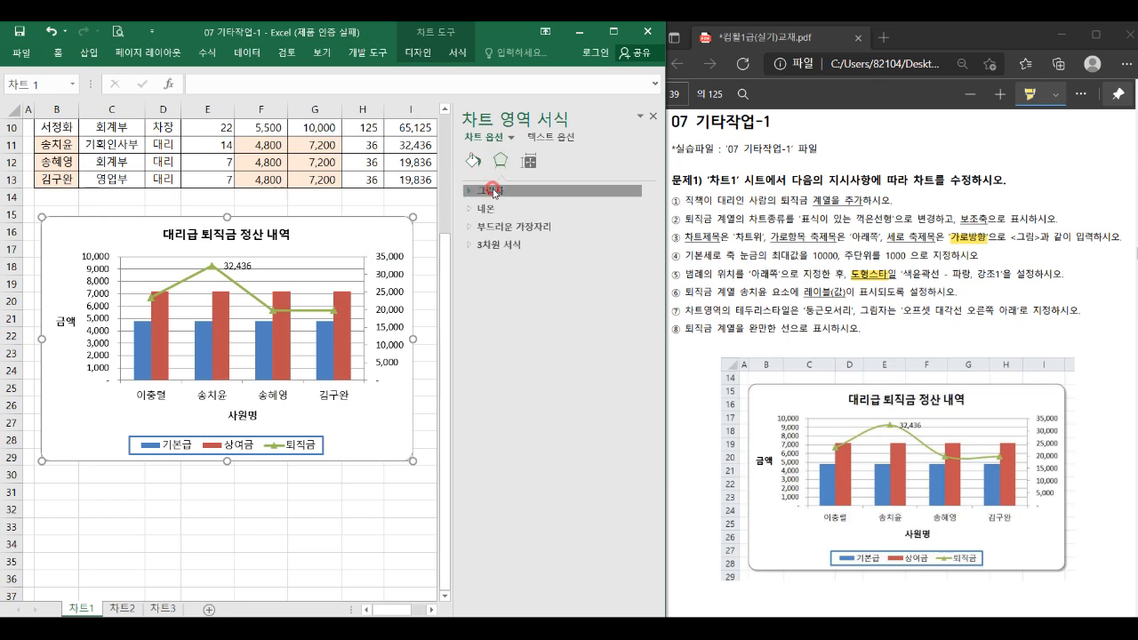
left_click(495, 189)
left_click(631, 210)
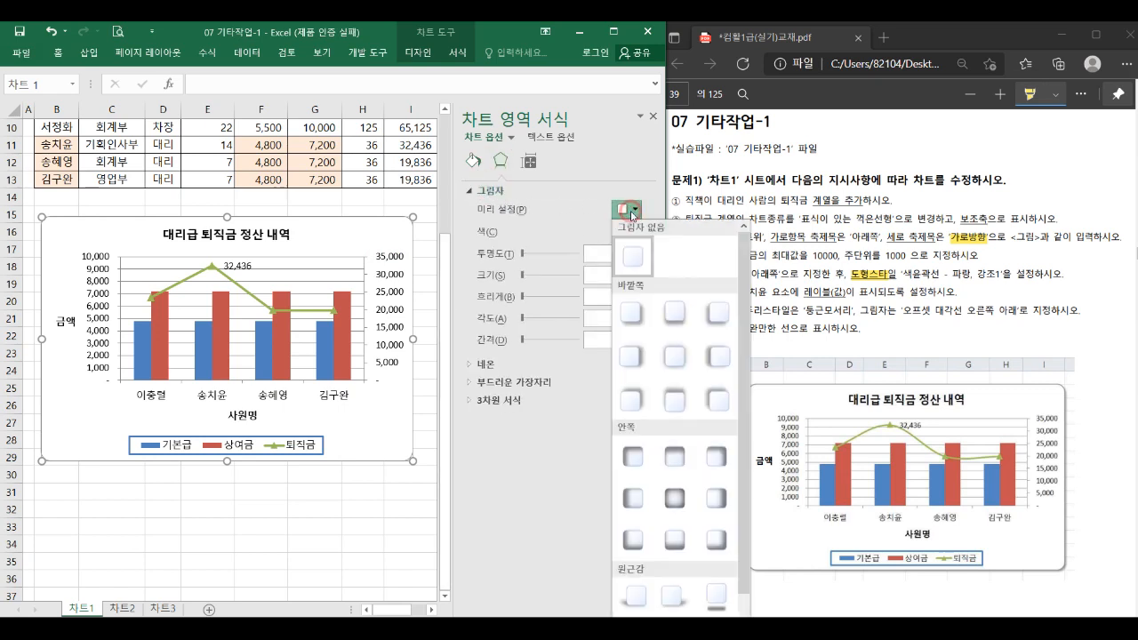
left_click(630, 315)
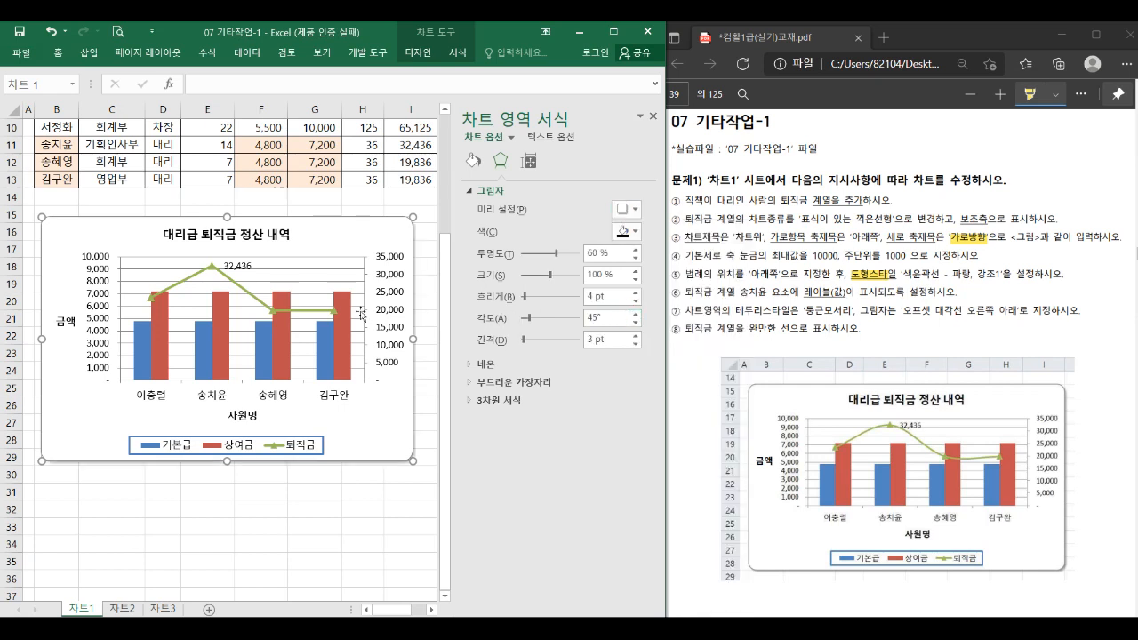
Display the 퇴직금 series as a smoothed line (완만한 선)
left_click(330, 311)
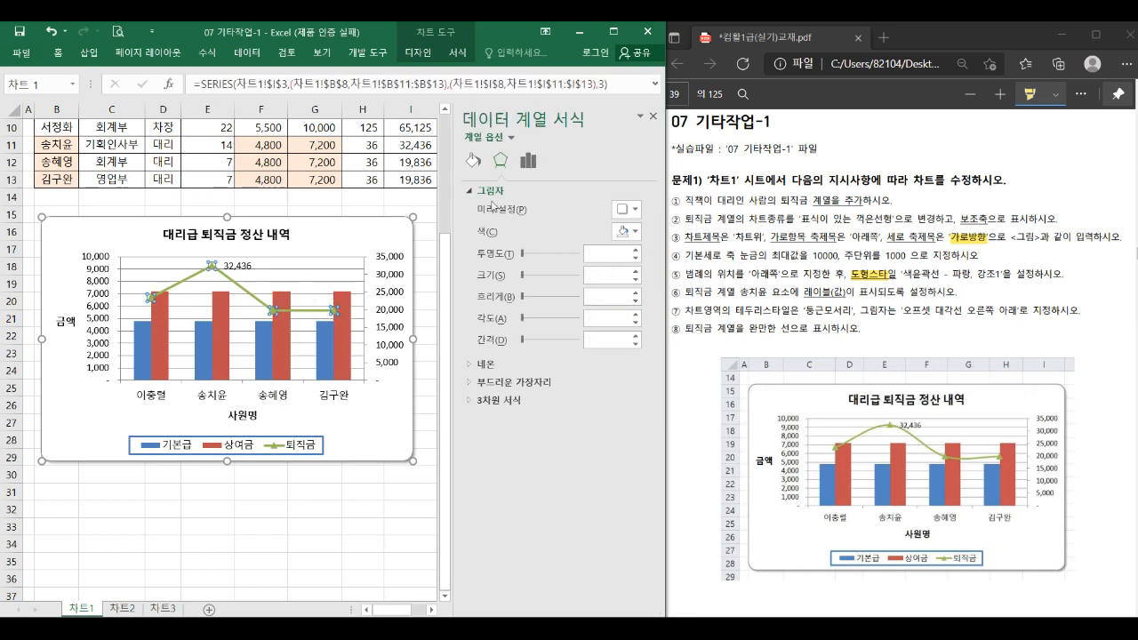
left_click(474, 160)
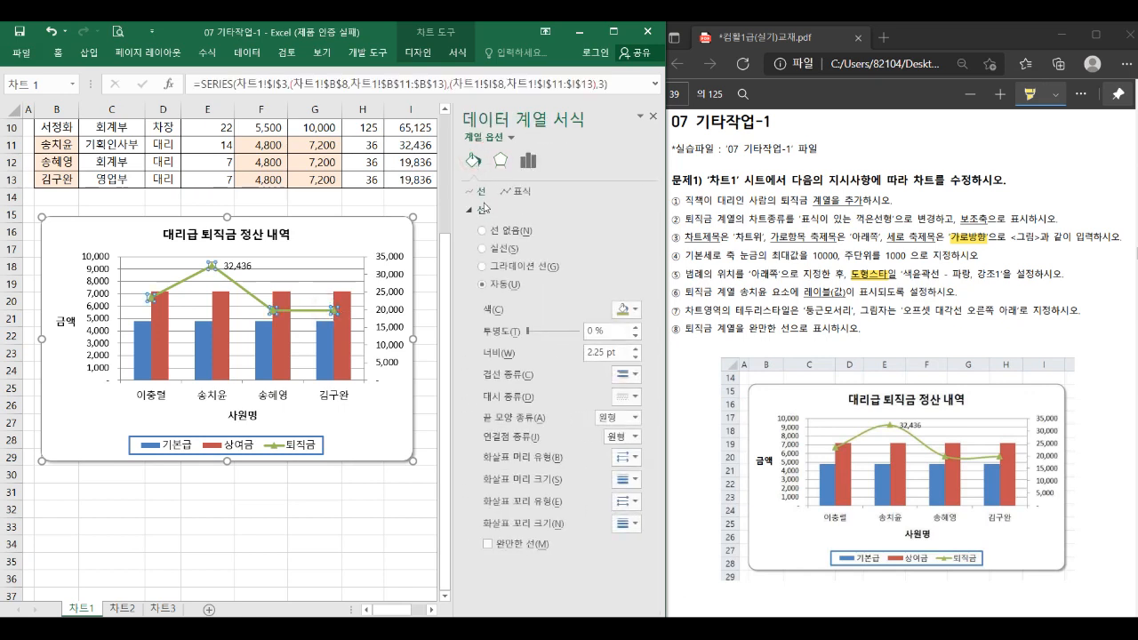
left_click(488, 544)
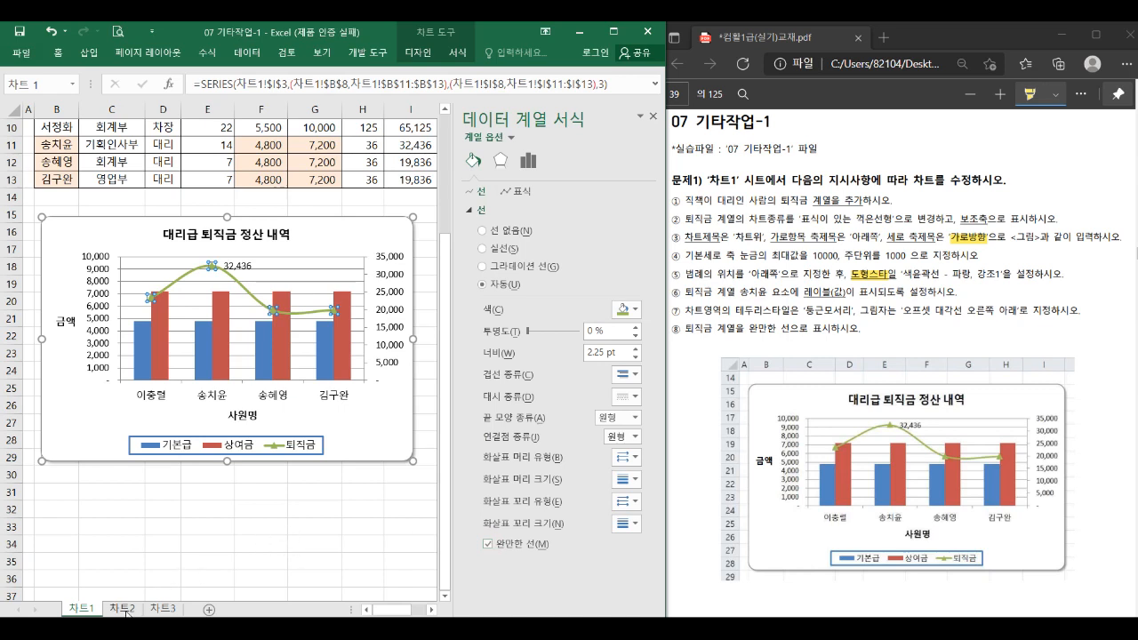
Switch to the 차트2 sheet and bring up the 문제2 instructions in the PDF in the browser
left_click(124, 609)
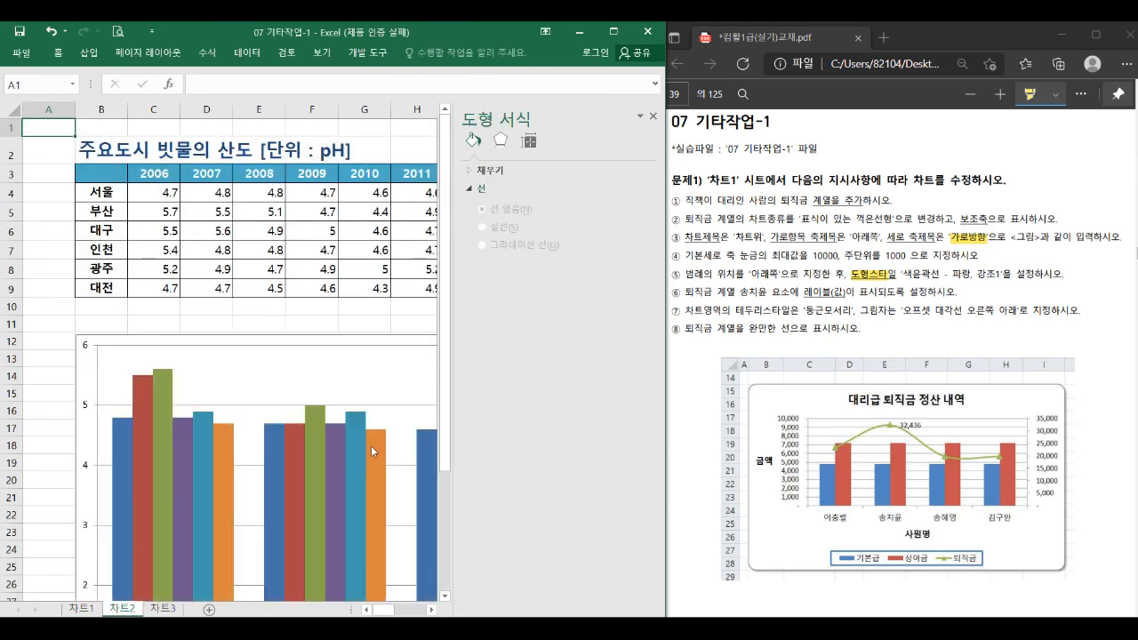
left_click(980, 266)
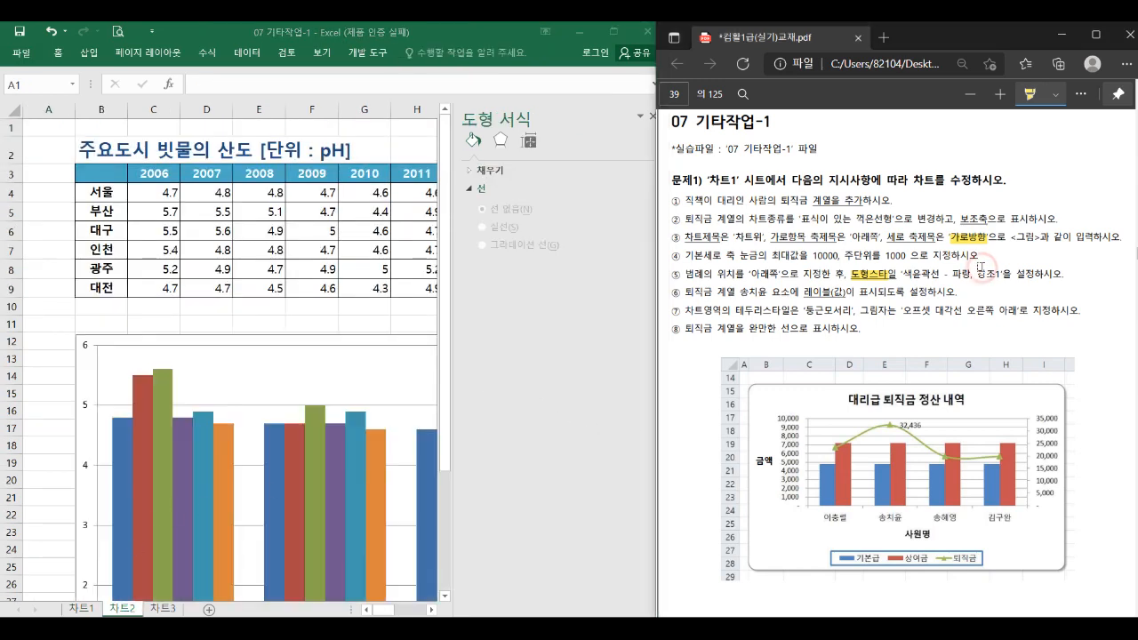
scroll(980, 266, "down", 6)
scroll(980, 266, "down", 3)
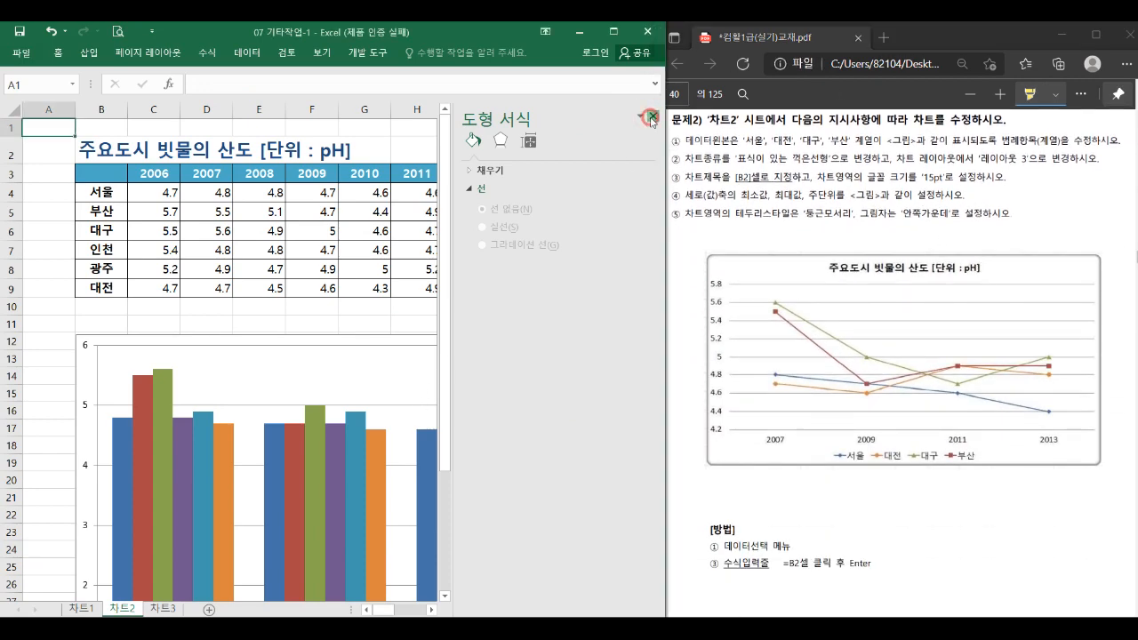
In the 차트2 chart's data source, move the 대전 series up to directly below 서울
left_click(650, 118)
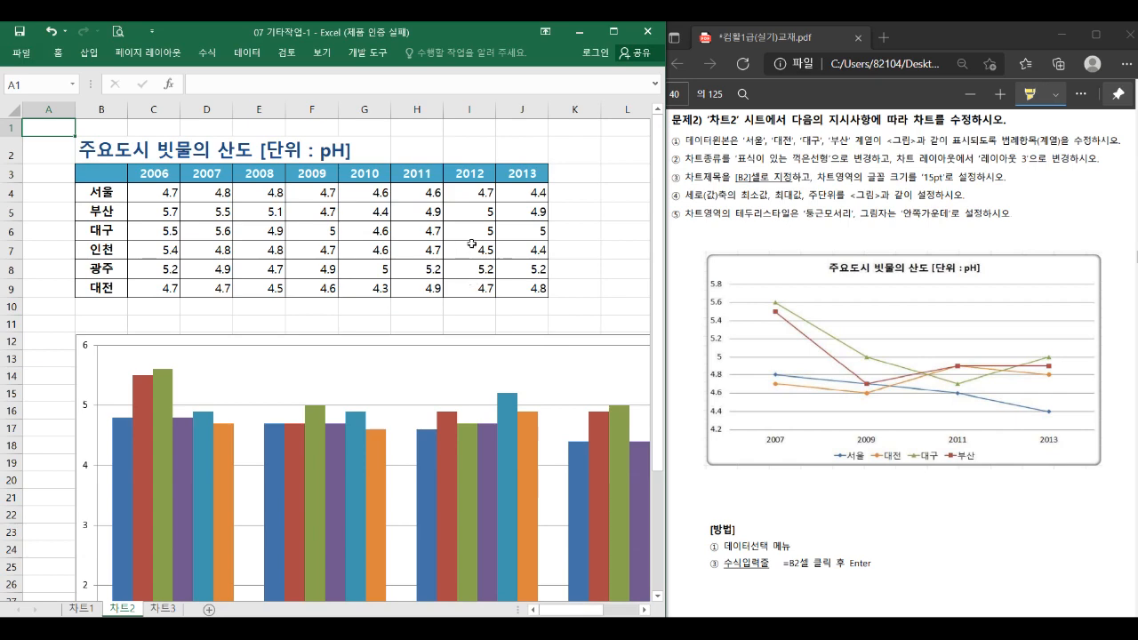
left_click(574, 229)
scroll(576, 231, "down", 1, "ctrl")
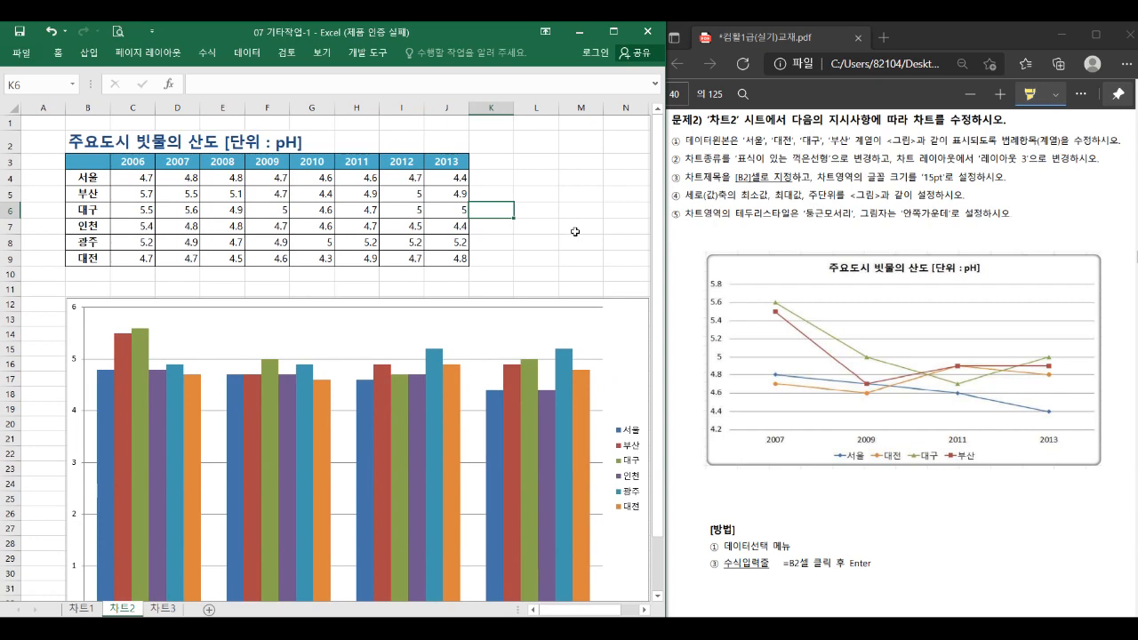
scroll(576, 231, "down", 2)
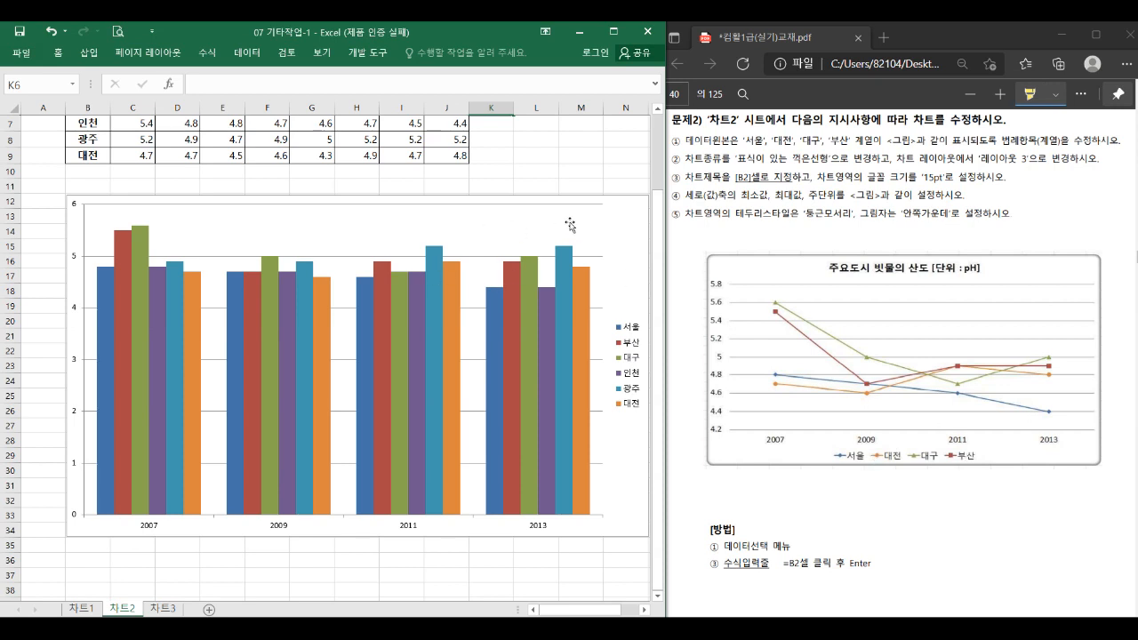
right_click(286, 226)
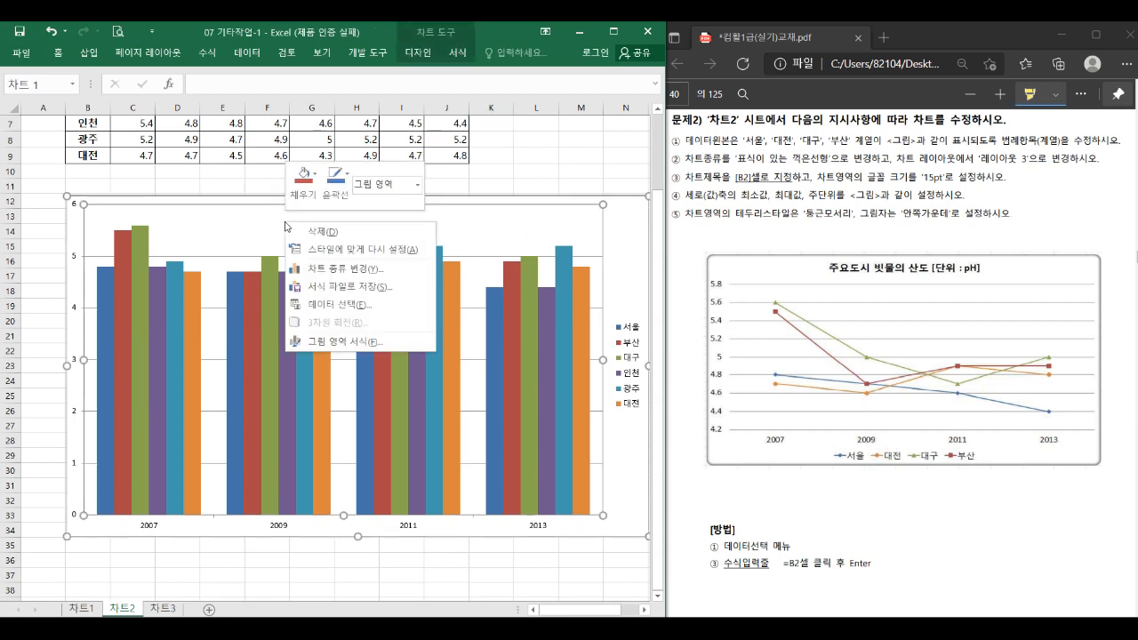
left_click(335, 306)
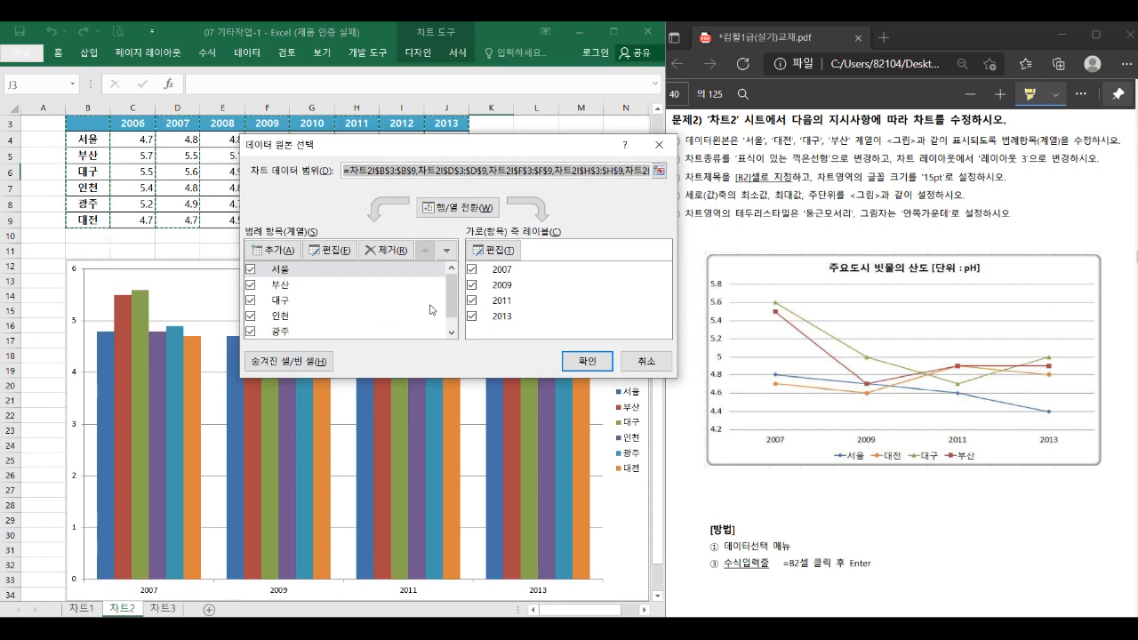
left_click_drag(452, 291, 451, 308)
left_click(289, 331)
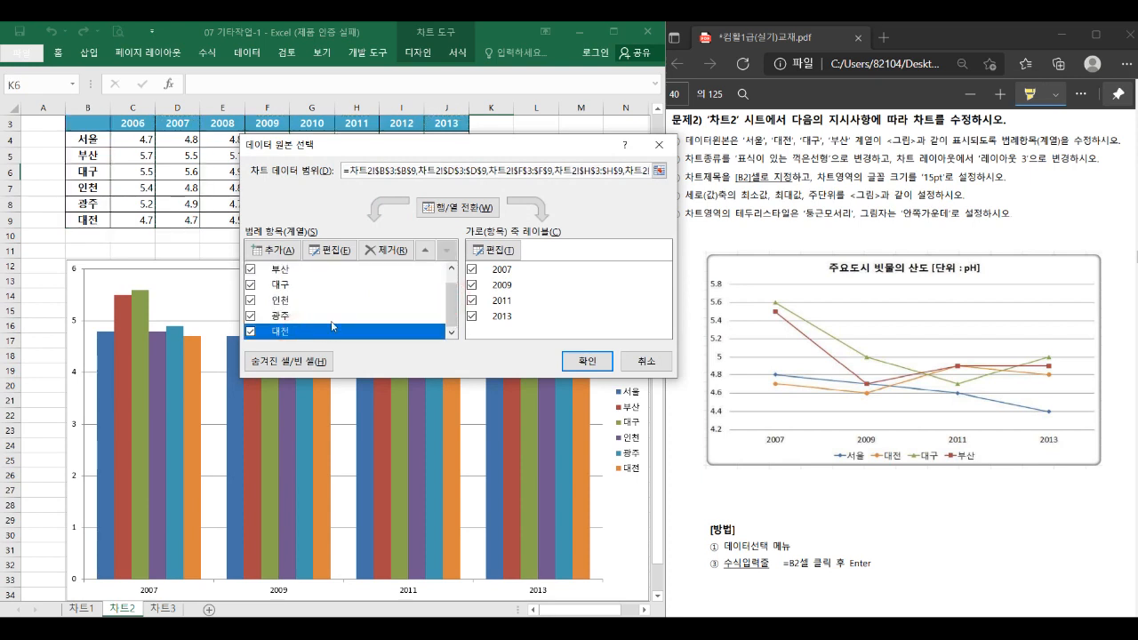
left_click(427, 250)
left_click(428, 251)
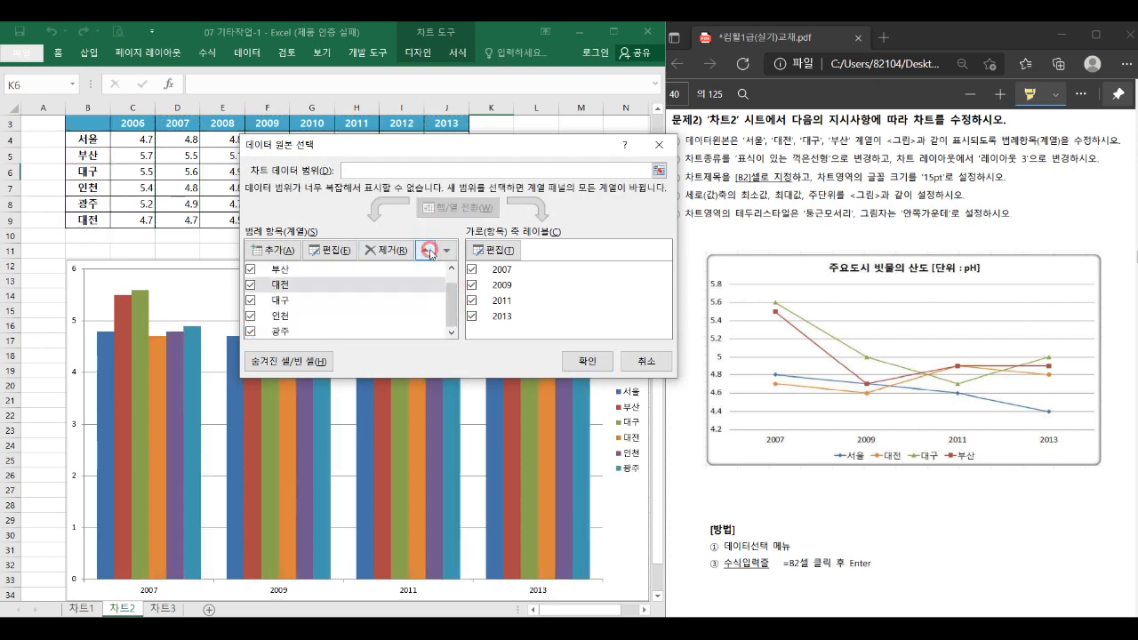
left_click(428, 251)
left_click(427, 251)
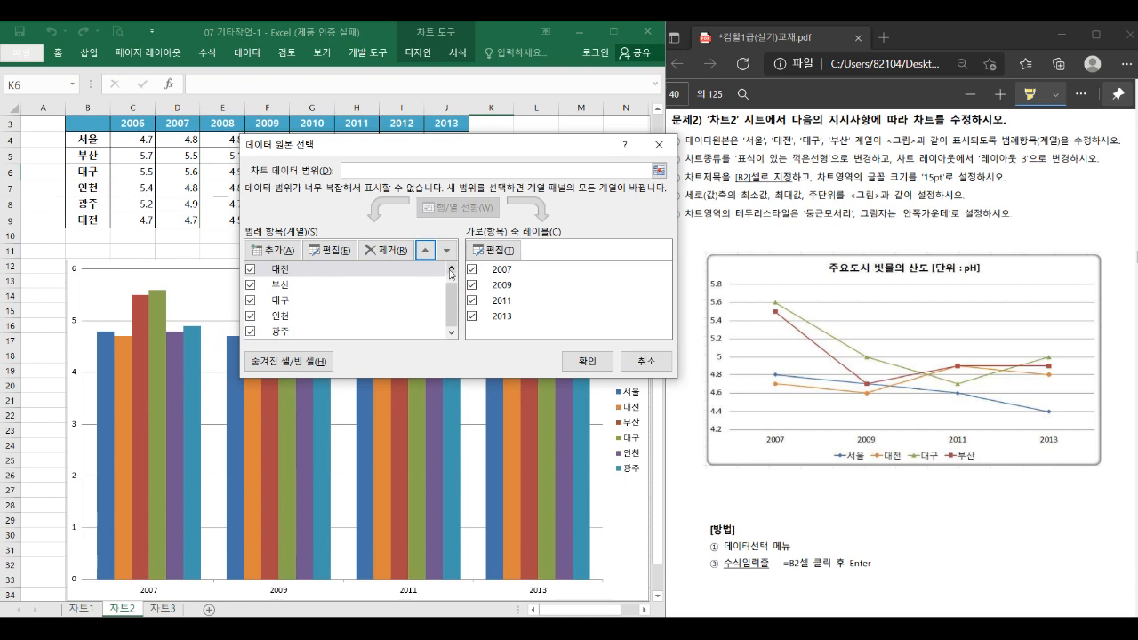
Move the 대구 series up above 부산 in the chart's data source
left_click(452, 268)
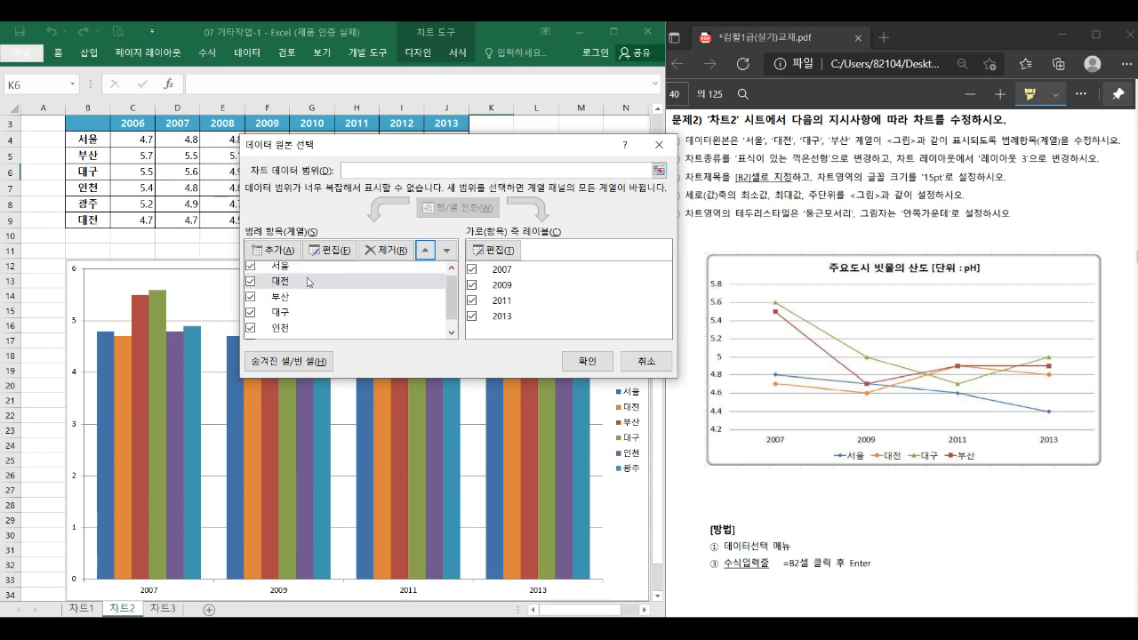
left_click(291, 315)
left_click(425, 251)
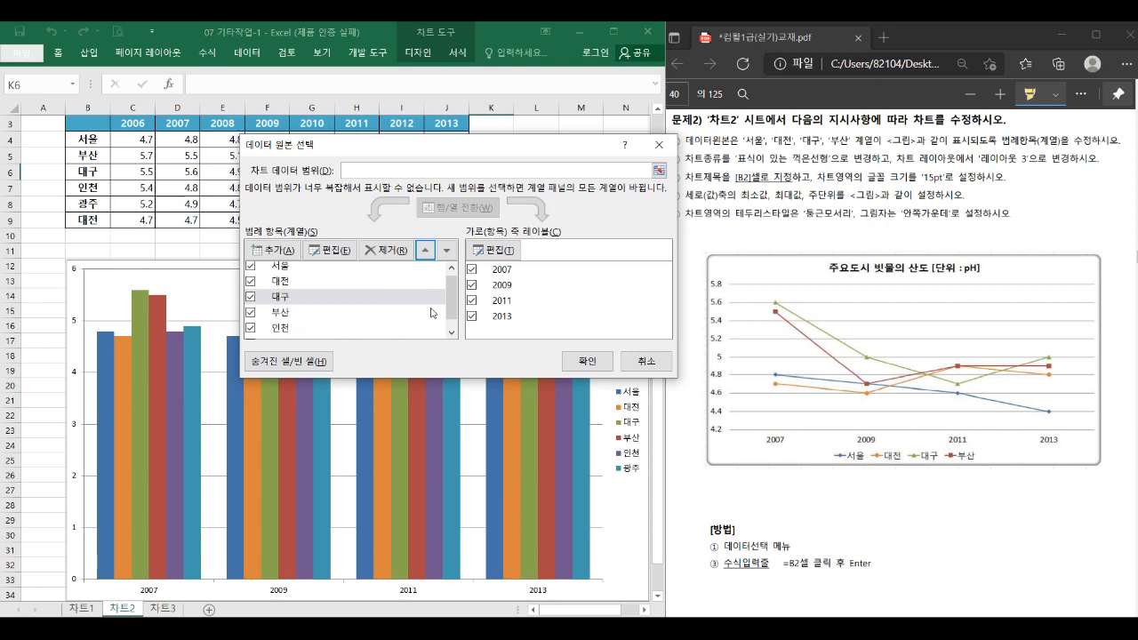
Remove the 인천 and 광주 series from the chart's data source and apply the changes
scroll(433, 312, "down", 1)
left_click(291, 318)
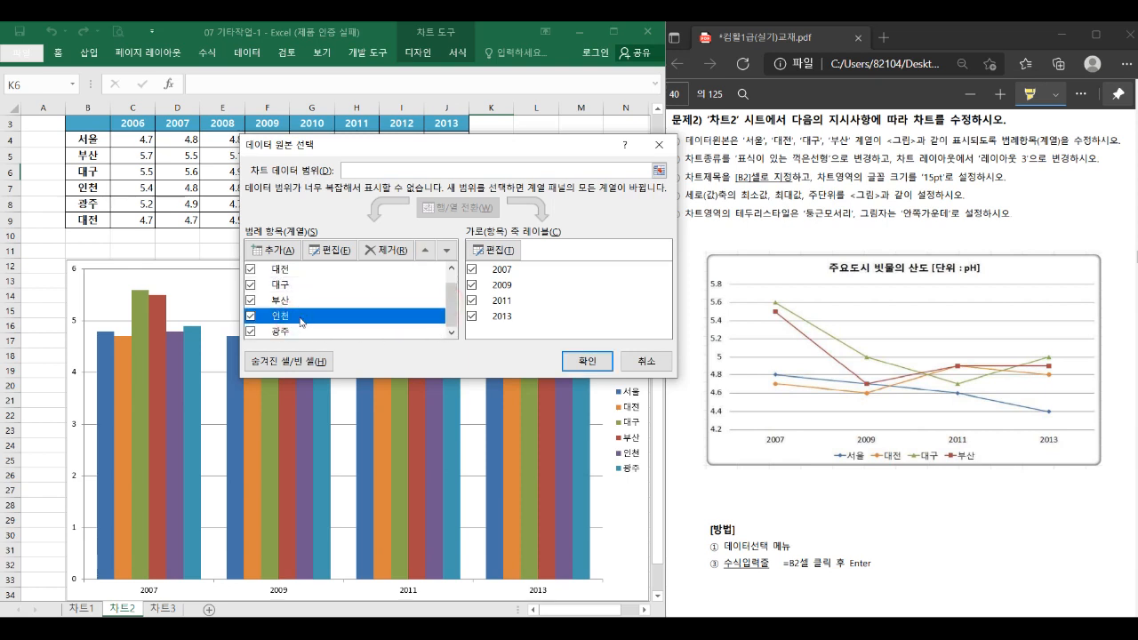
left_click(388, 251)
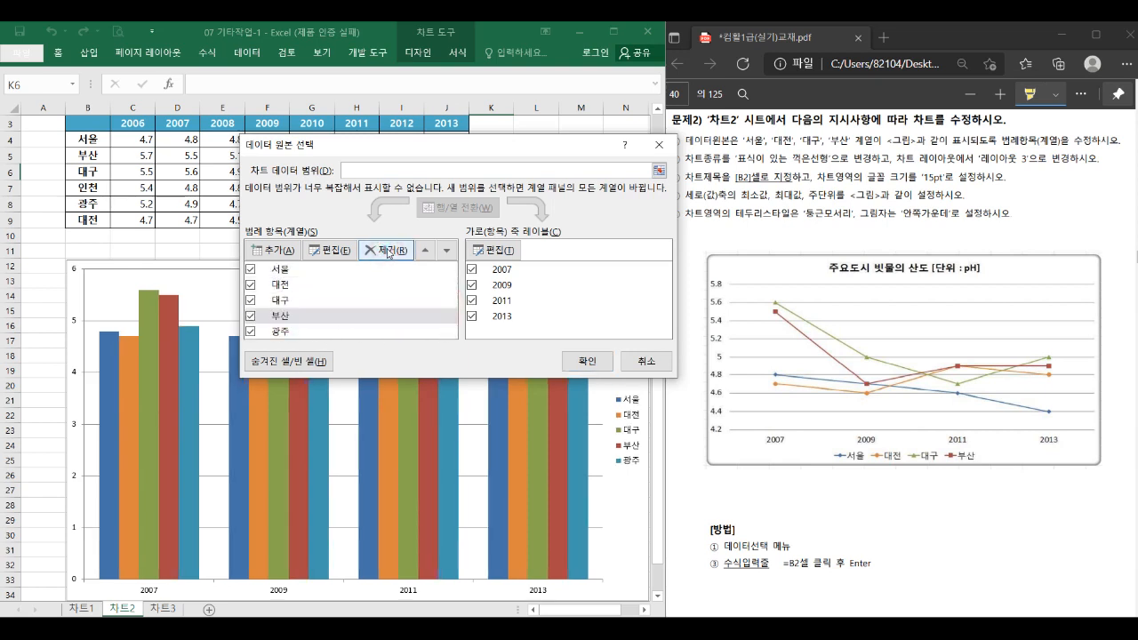
left_click(379, 251)
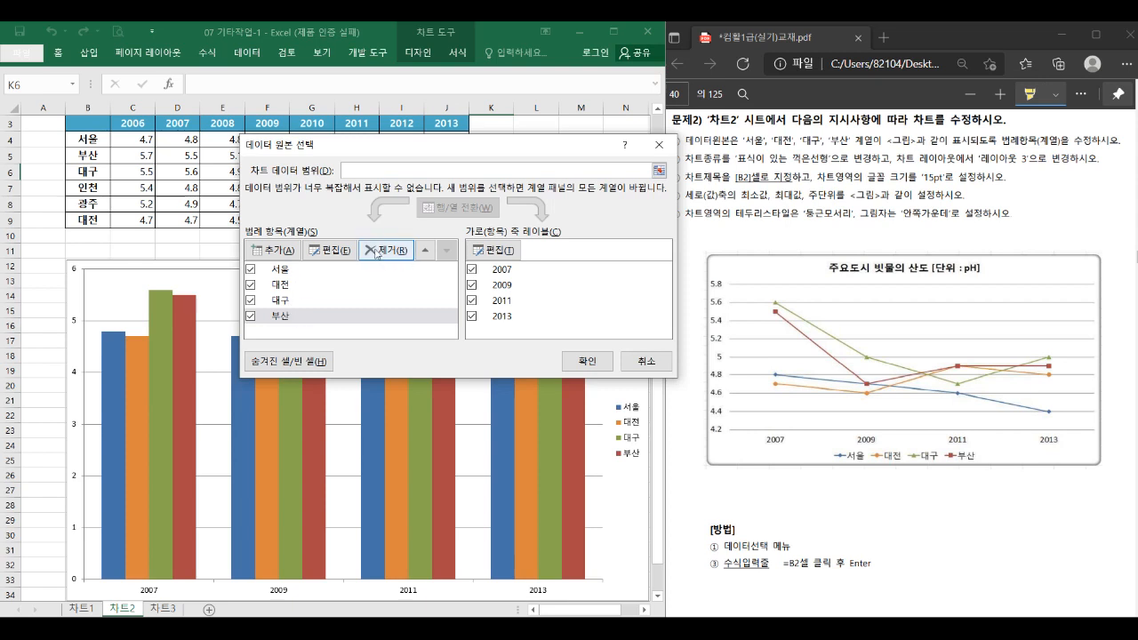
left_click(586, 363)
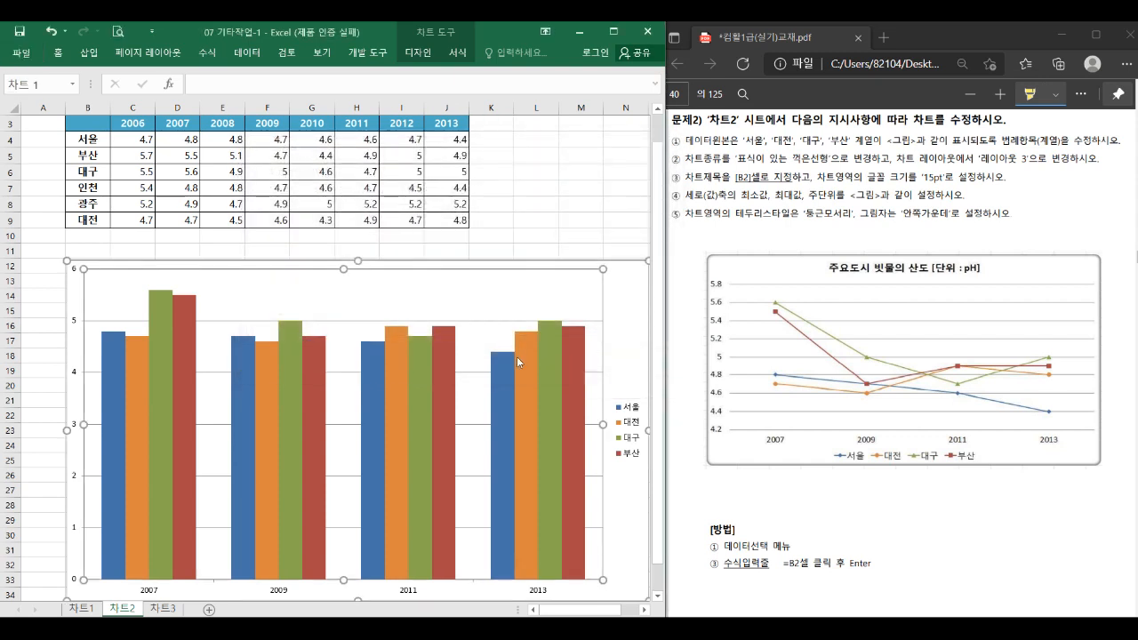
Change the 차트2 chart's type to a line chart with markers (표식이 있는 꺾은선형)
right_click(345, 293)
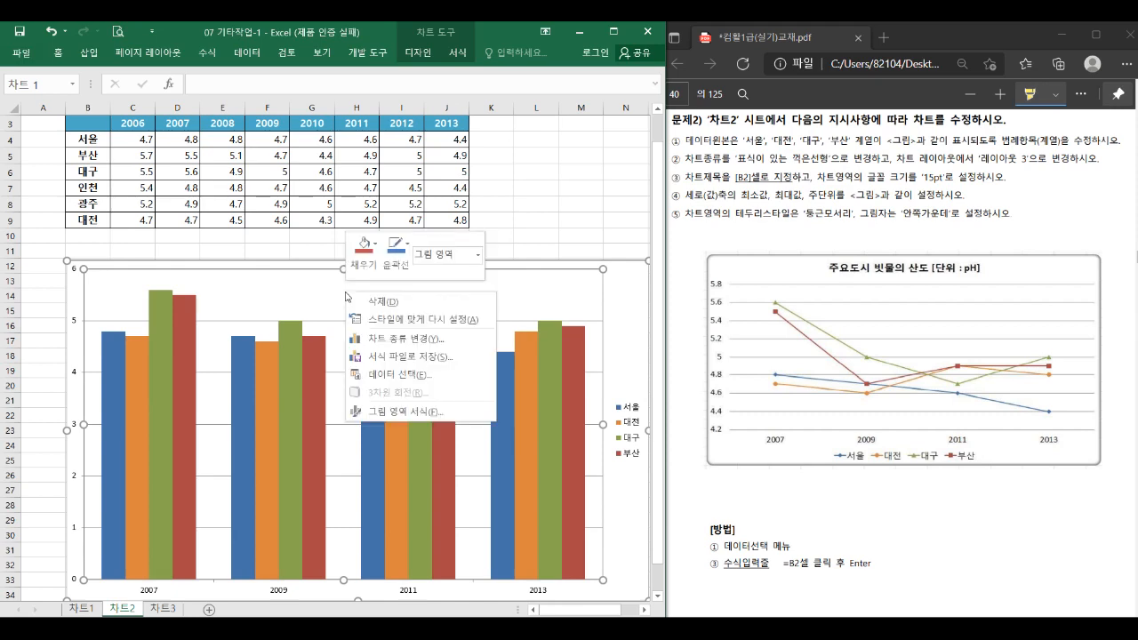
left_click(411, 346)
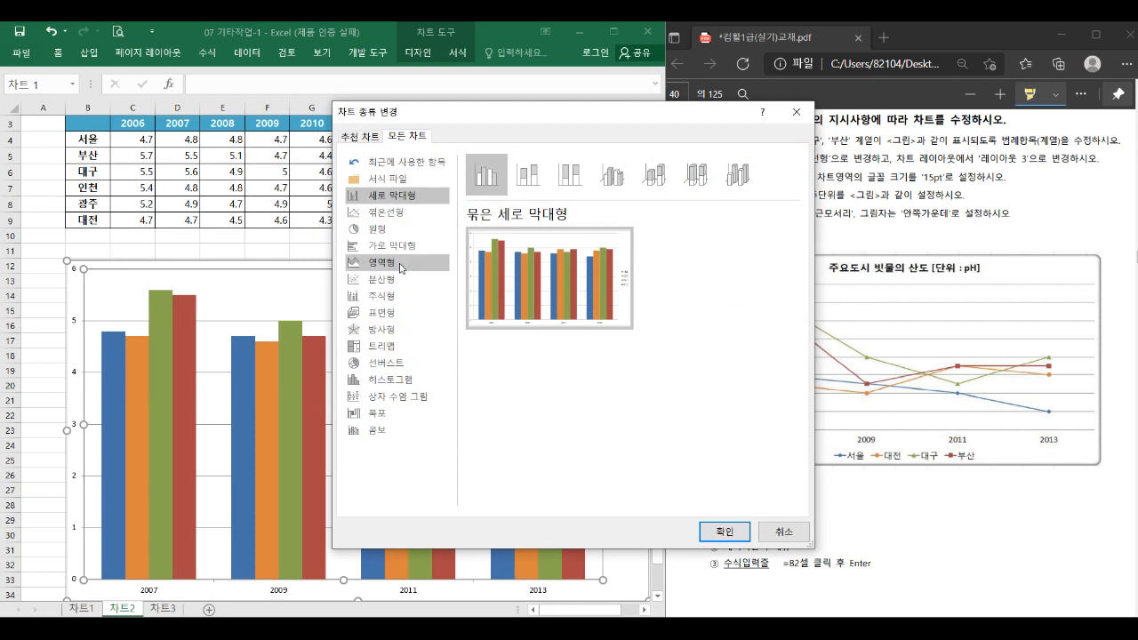
left_click(392, 216)
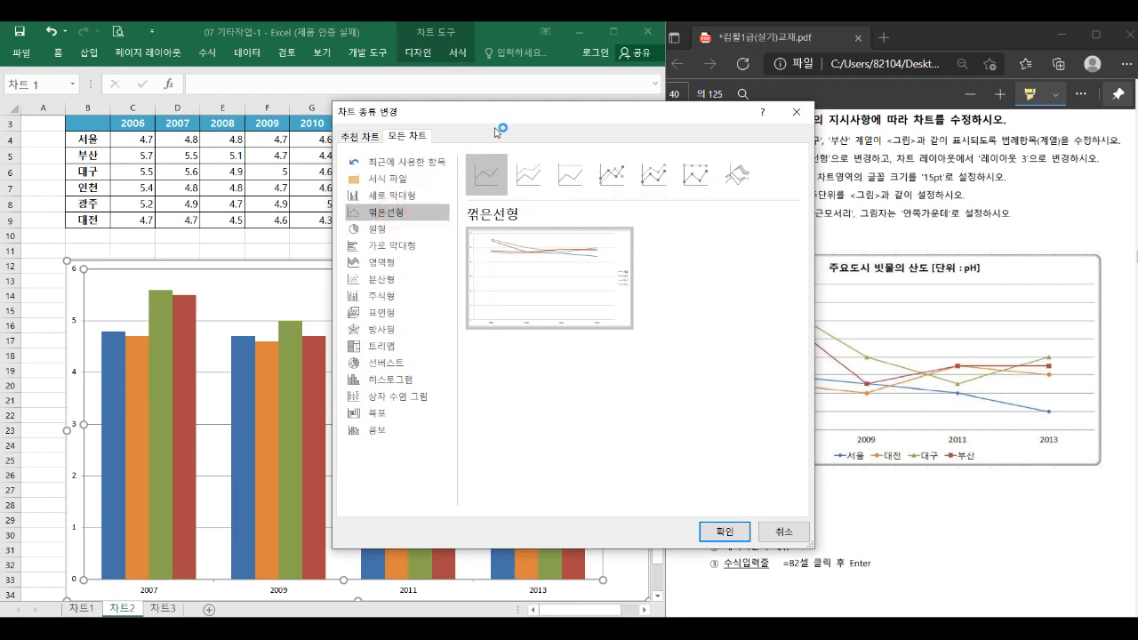
left_click_drag(502, 118, 369, 122)
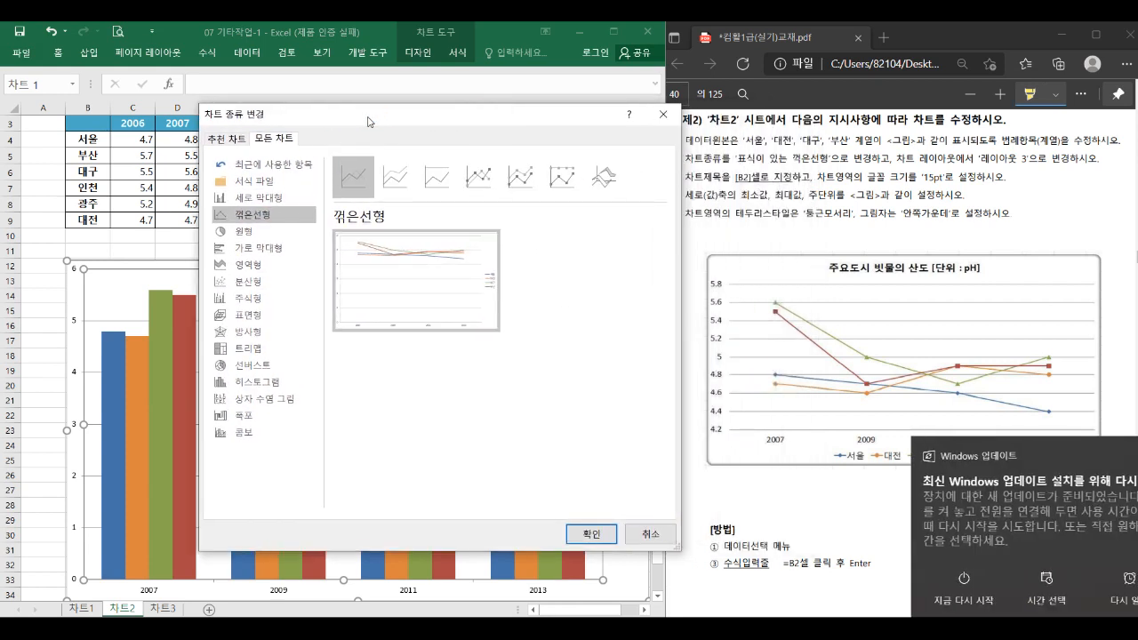
left_click(482, 176)
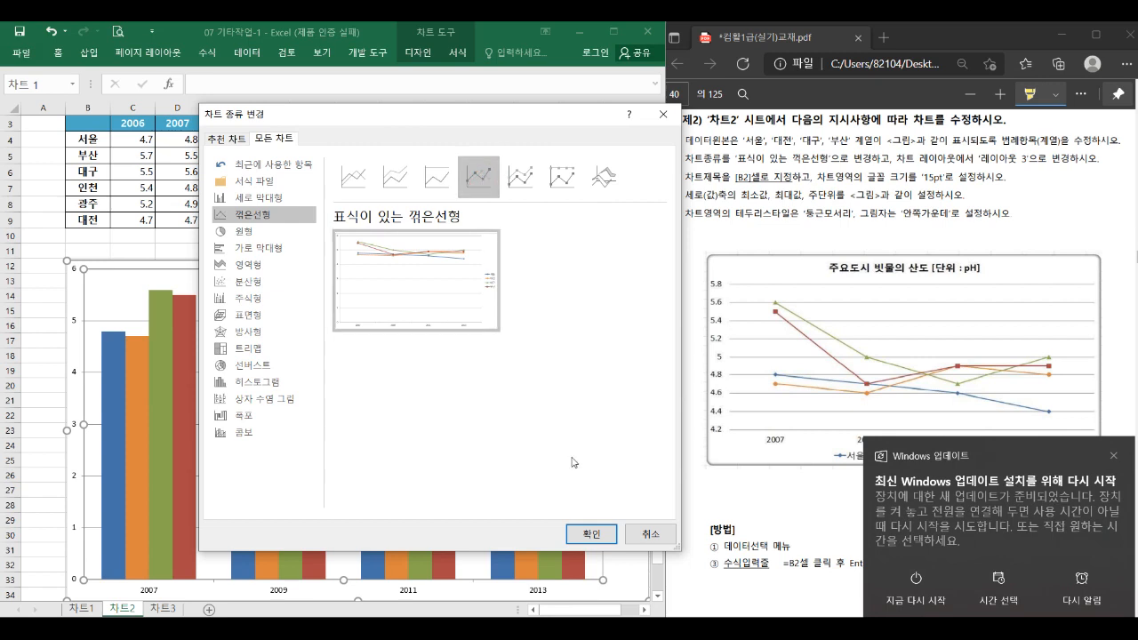
left_click(588, 532)
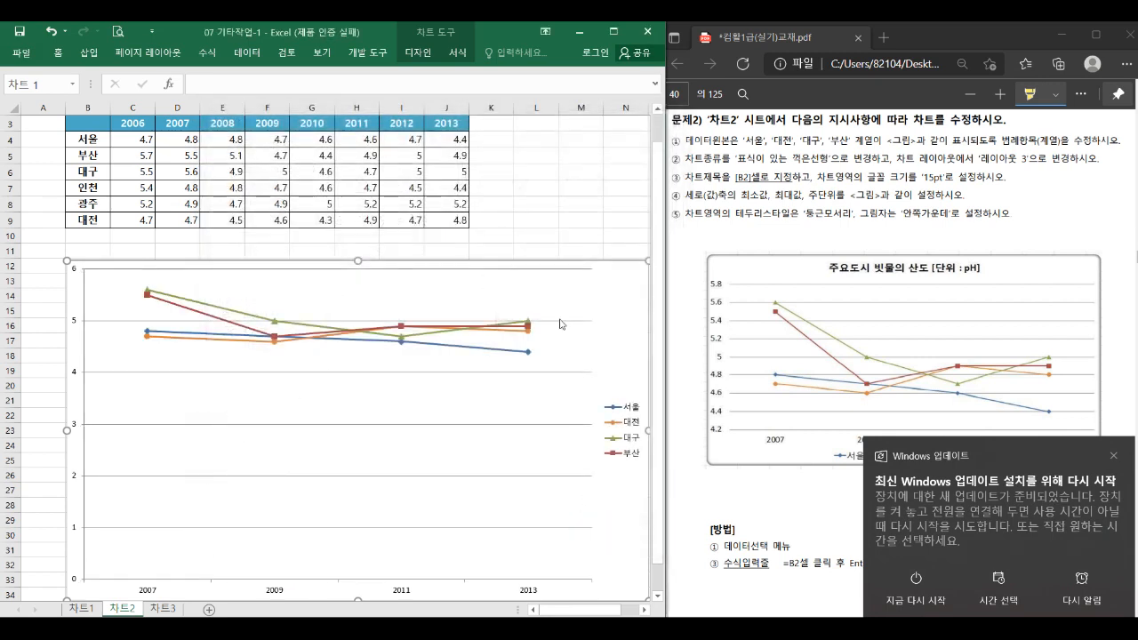
Apply the quick layout 레이아웃 3 to the line chart
left_click(418, 53)
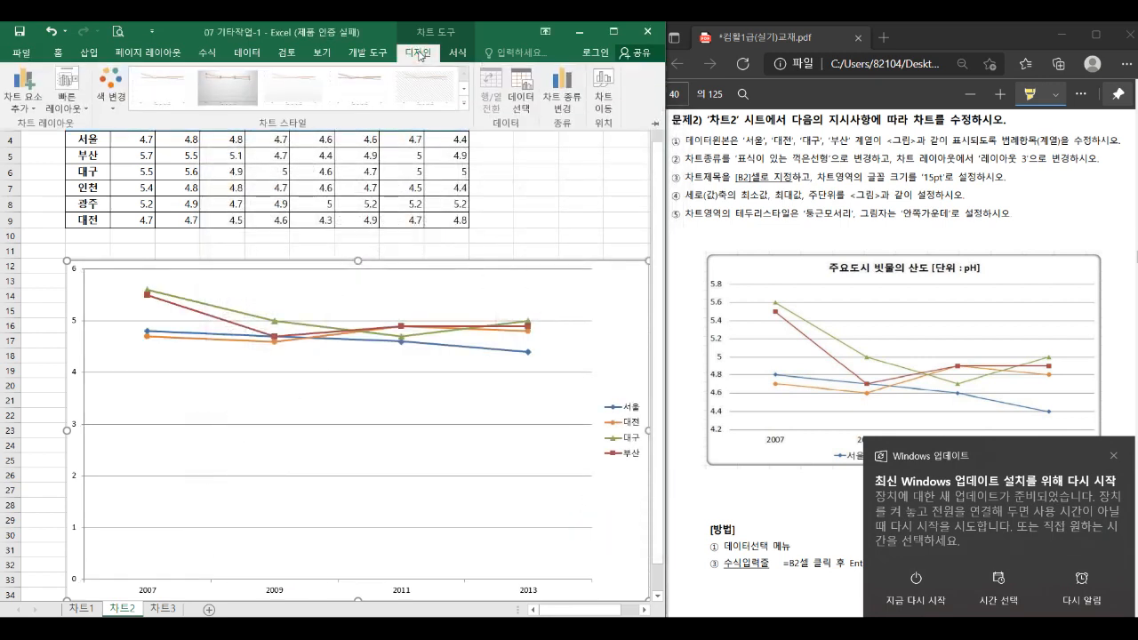
left_click(71, 97)
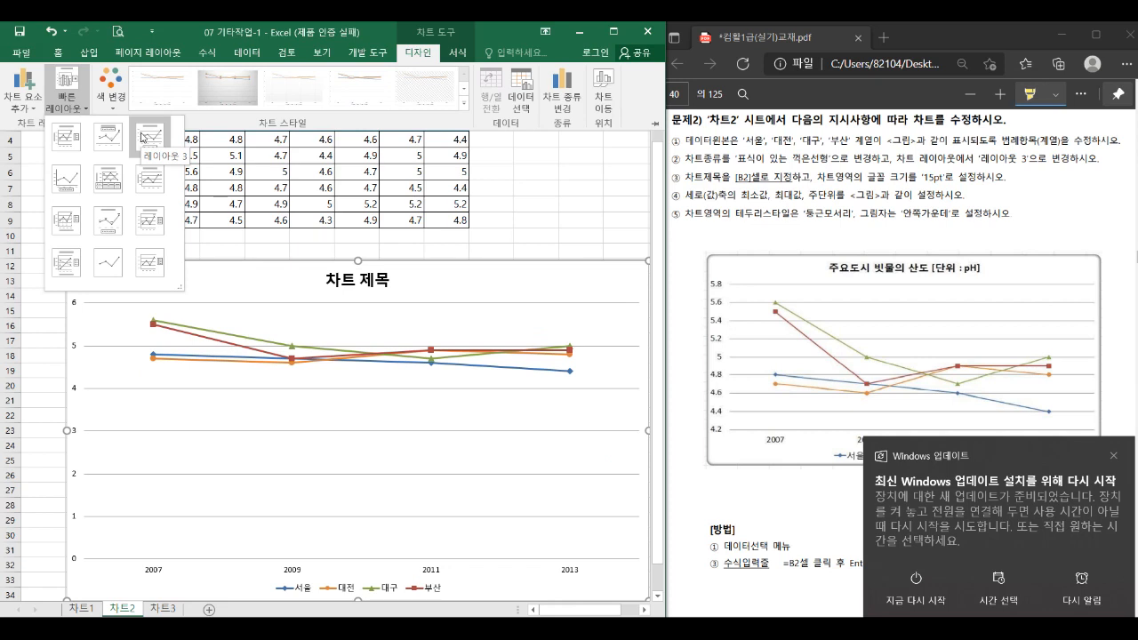
left_click(145, 136)
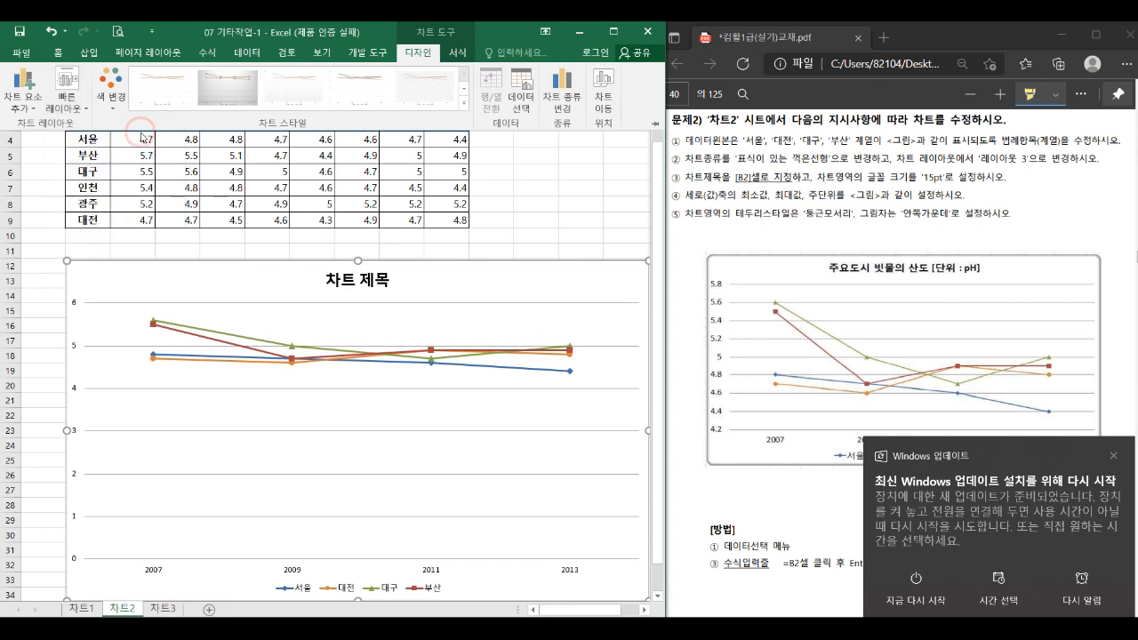
Highlight the phrase "[B2]셀로 지정" in the third instruction of 문제2 in the PDF in the browser
left_click(365, 289)
left_click(365, 286)
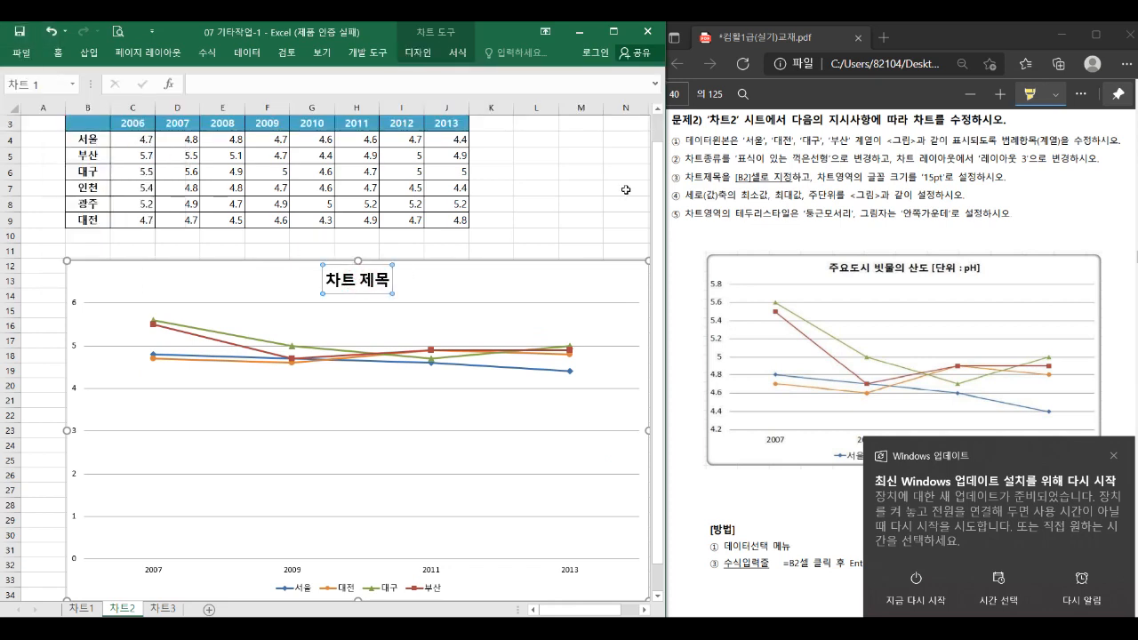
left_click_drag(735, 178, 792, 179)
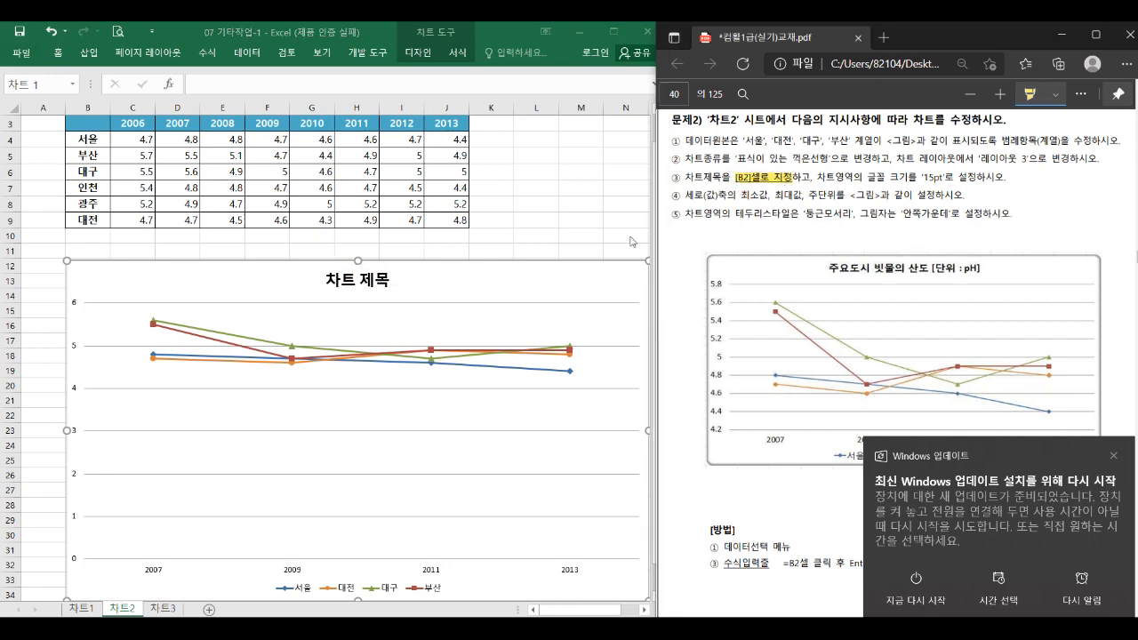
Back in Excel, link the chart title to cell B2 of the 차트2 sheet with the reference =차트2!$B$2
left_click(378, 286)
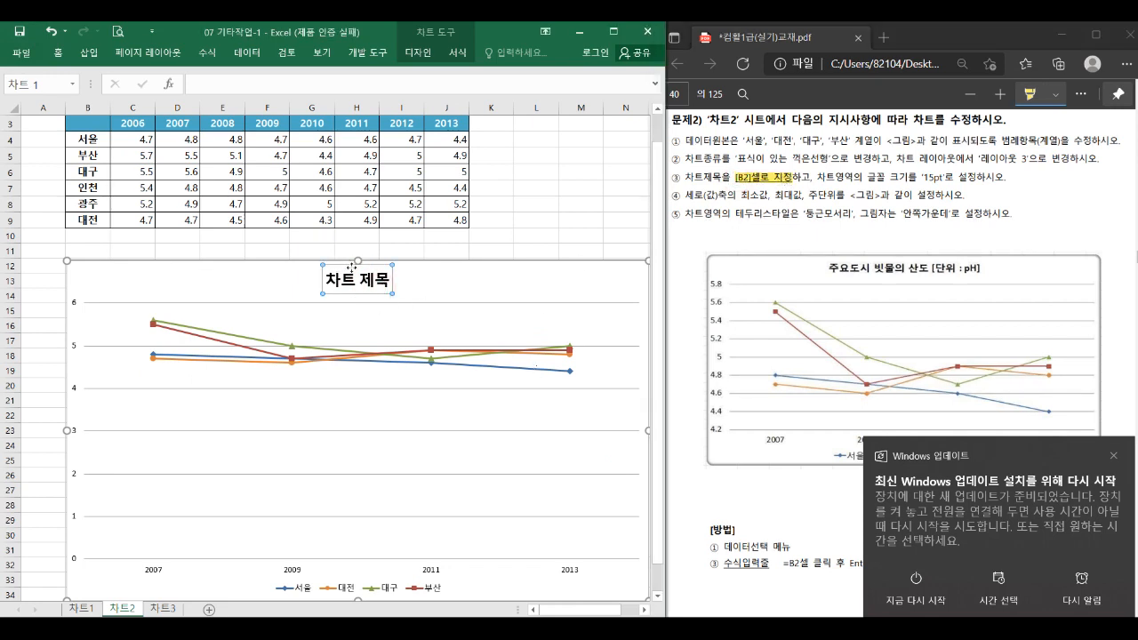
left_click(254, 84)
scroll(622, 202, "up", 1)
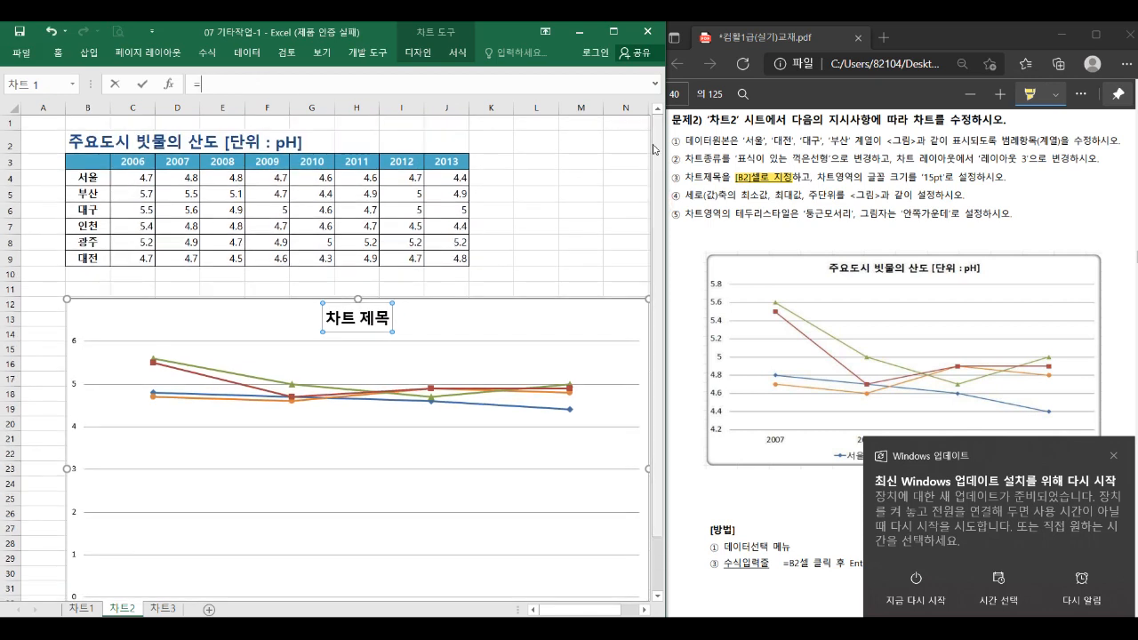
left_click(101, 139)
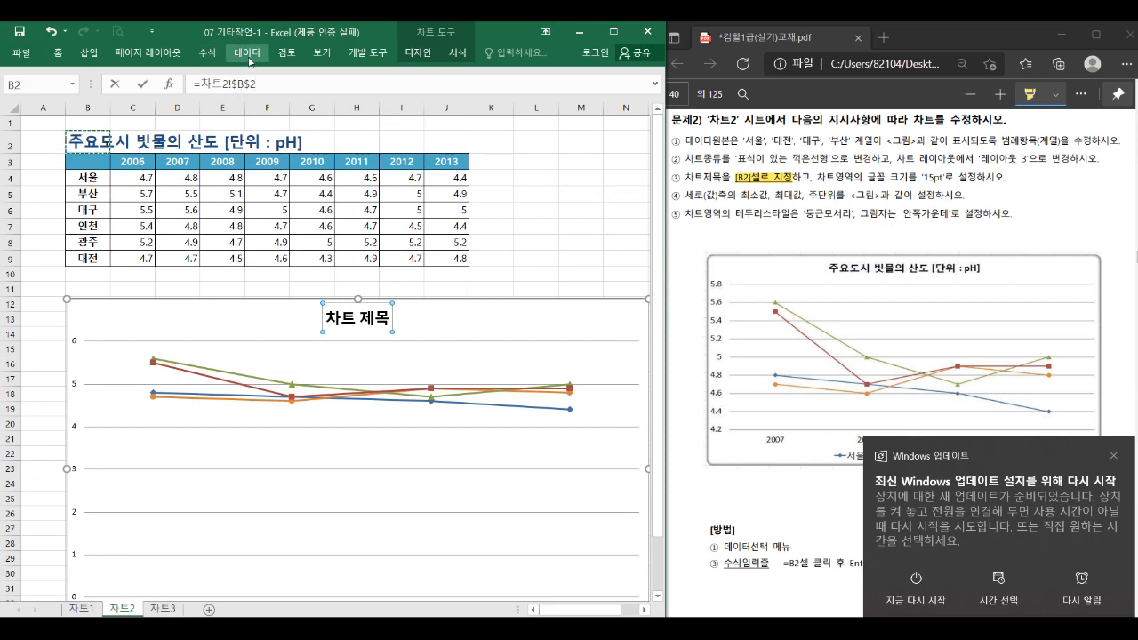
key("Return")
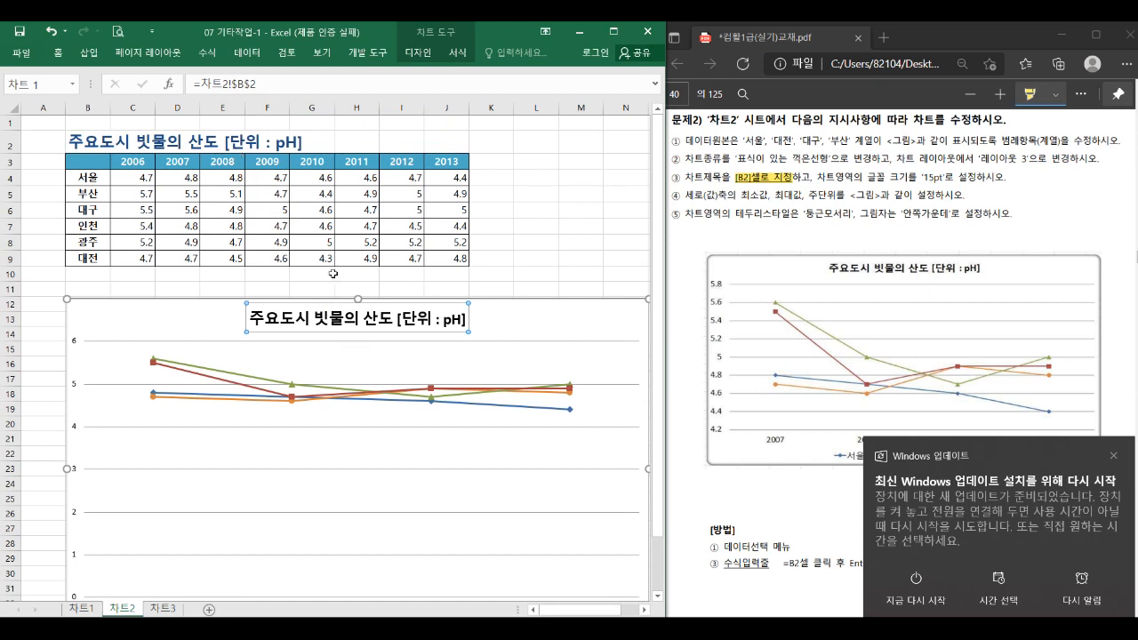
Set the font size of the whole chart area to 15 pt
left_click(167, 316)
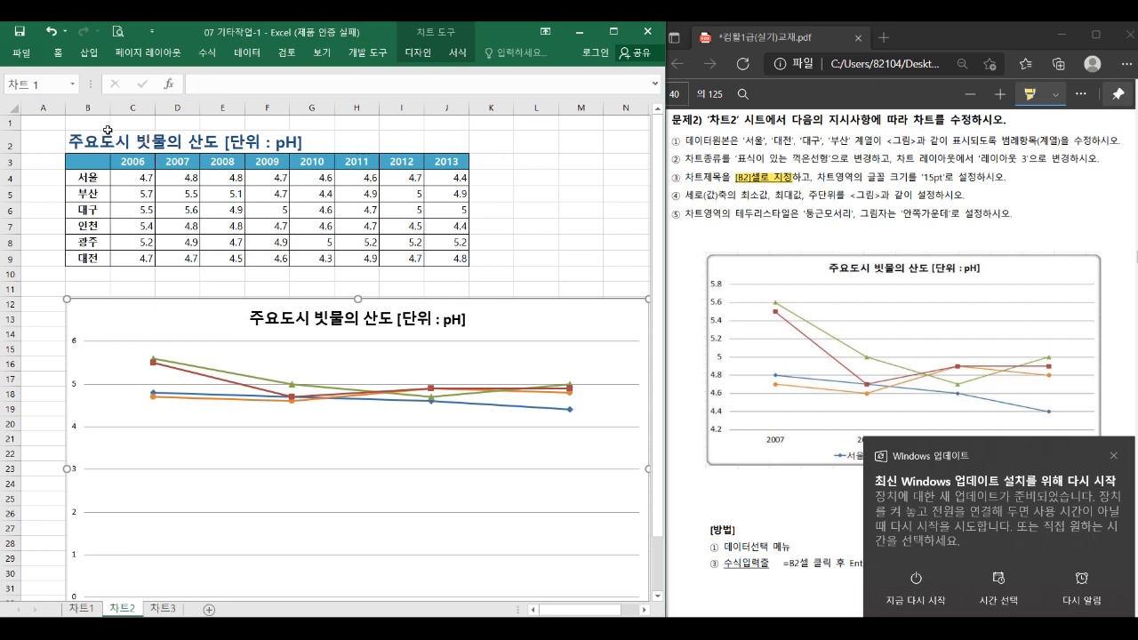
left_click(58, 52)
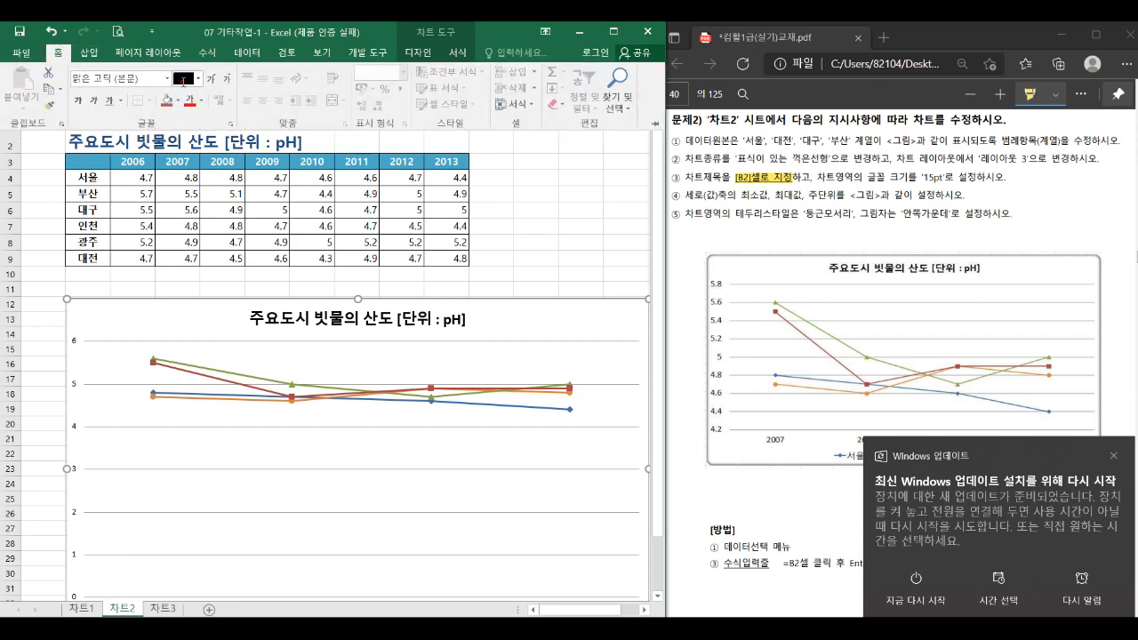
left_click(183, 78)
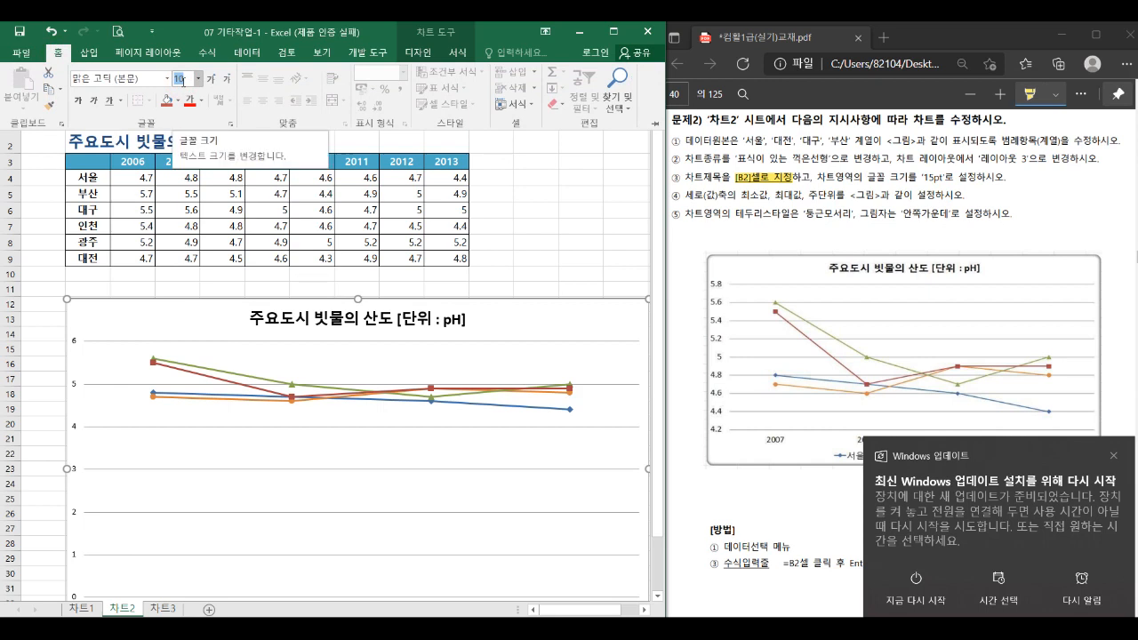
type("1")
key("Return")
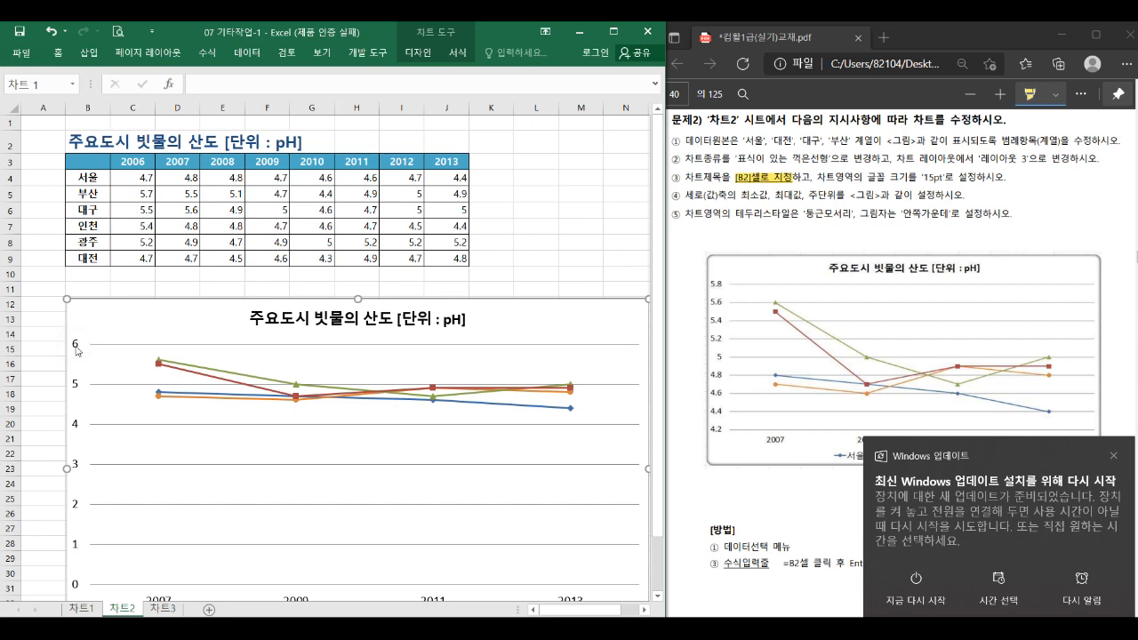
Set the vertical value axis to a maximum of 5.8, a major unit of 0.2 and a minimum of 4.2
left_click(76, 356)
double_click(77, 356)
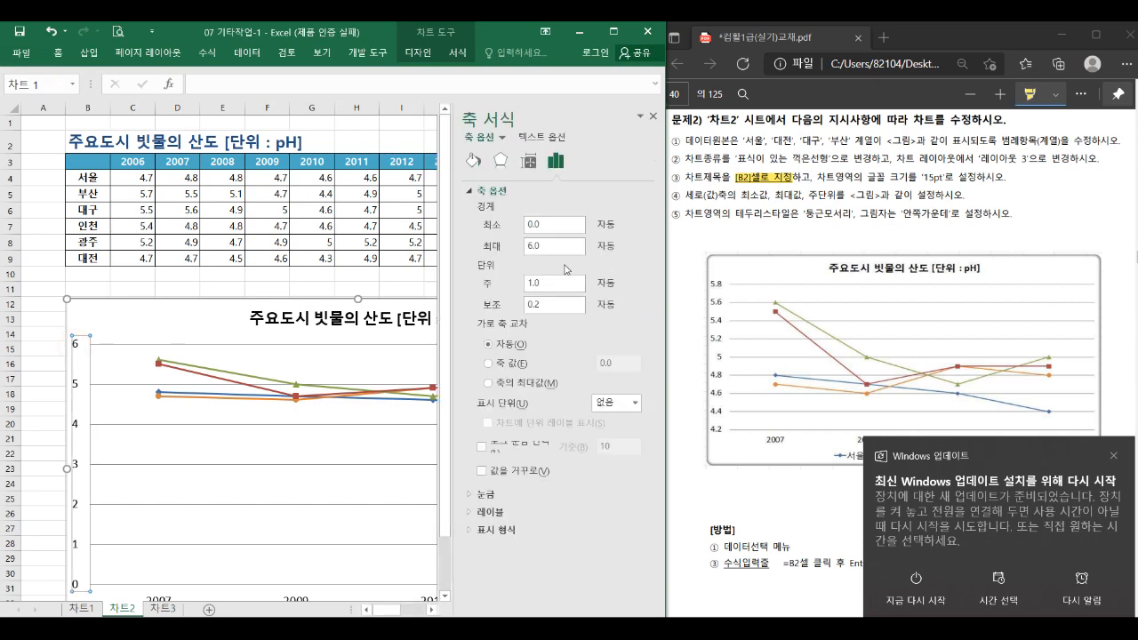
left_click_drag(564, 247, 524, 254)
type("5.8")
left_click_drag(553, 283, 525, 283)
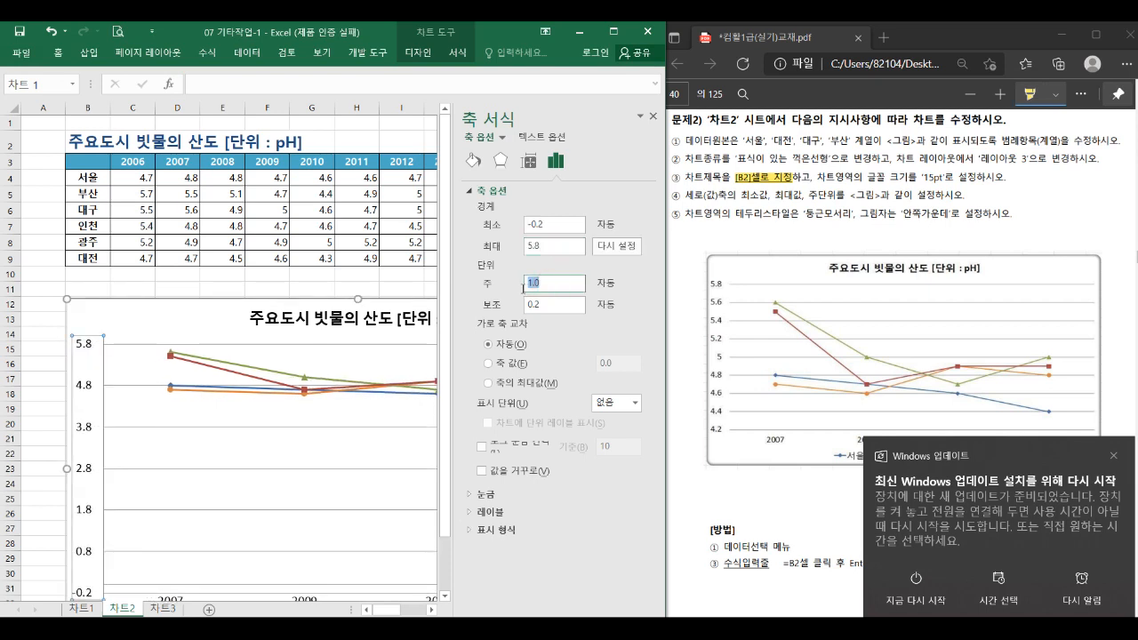
type("0.2")
left_click_drag(545, 227, 520, 231)
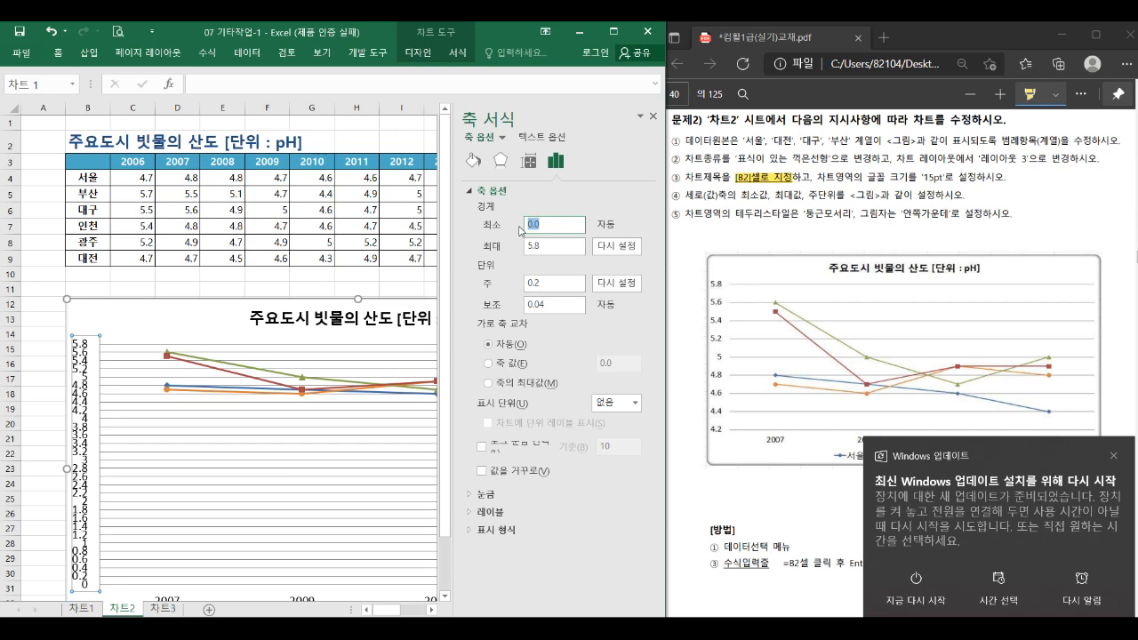
type("4.2")
key("Return")
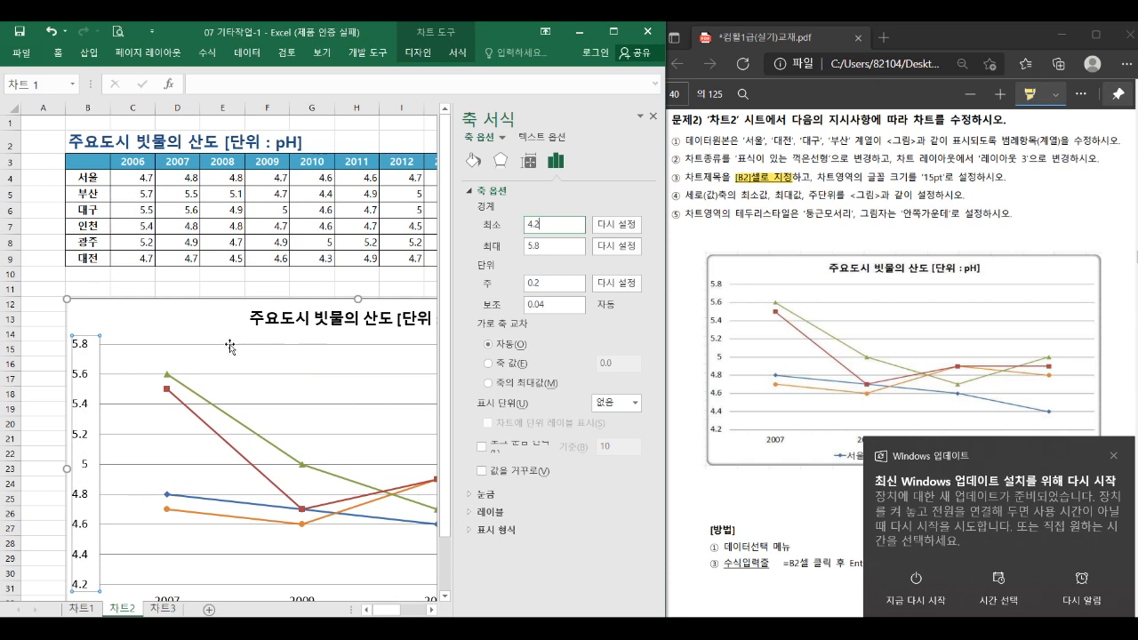
Give the chart area a border with rounded corners (둥근 모서리) and the centered inner shadow preset (안쪽 가운데)
left_click(186, 319)
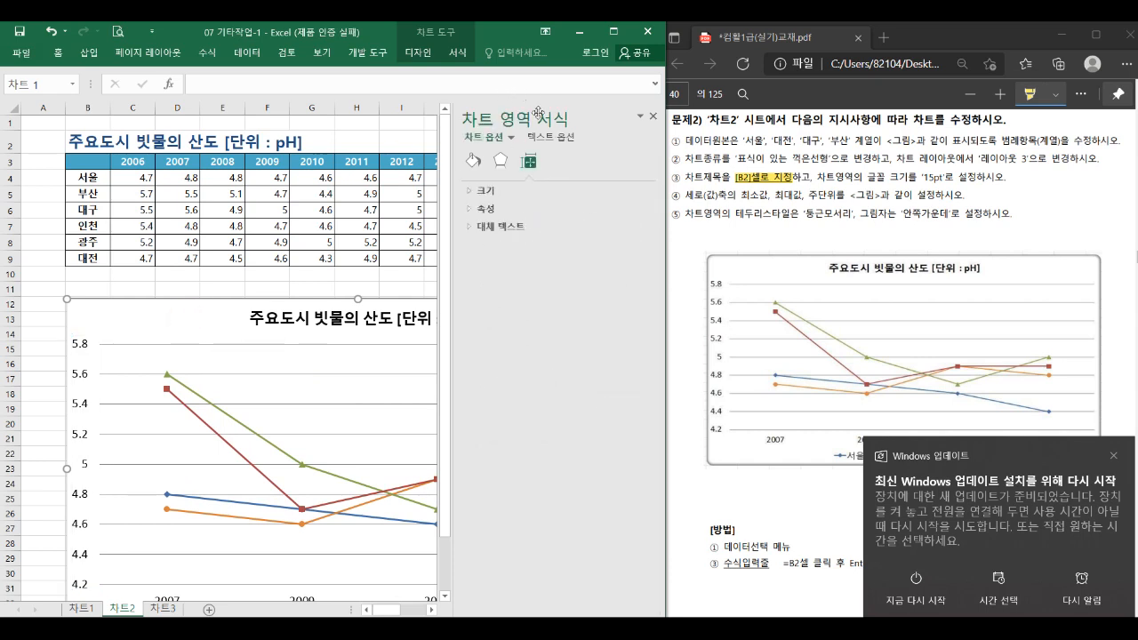
left_click(473, 160)
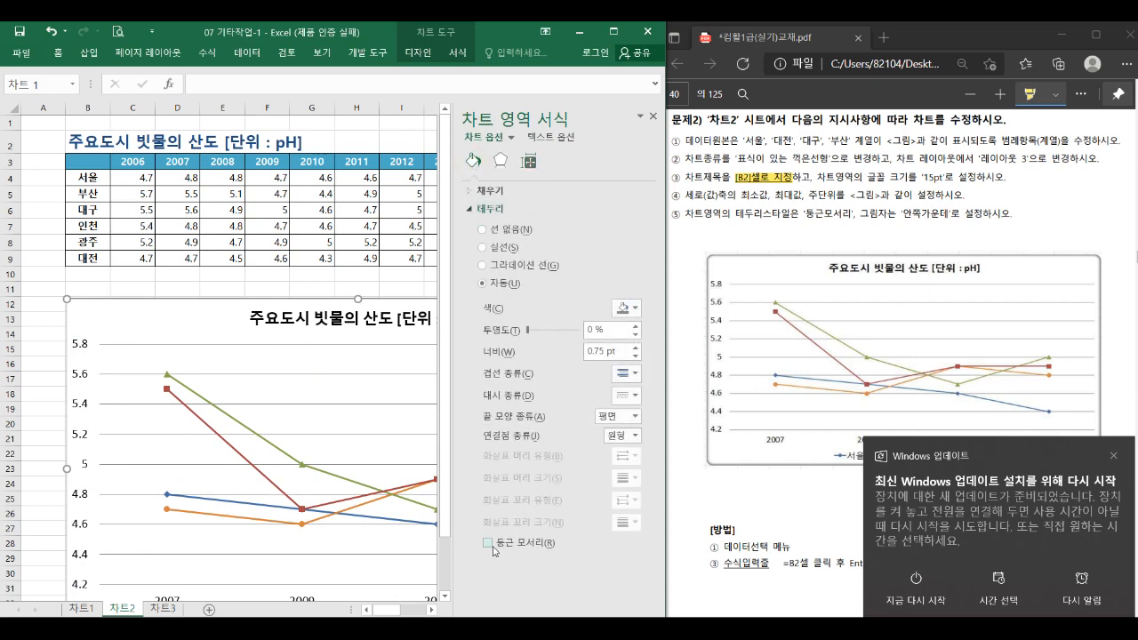
left_click(501, 160)
left_click(501, 191)
left_click(626, 209)
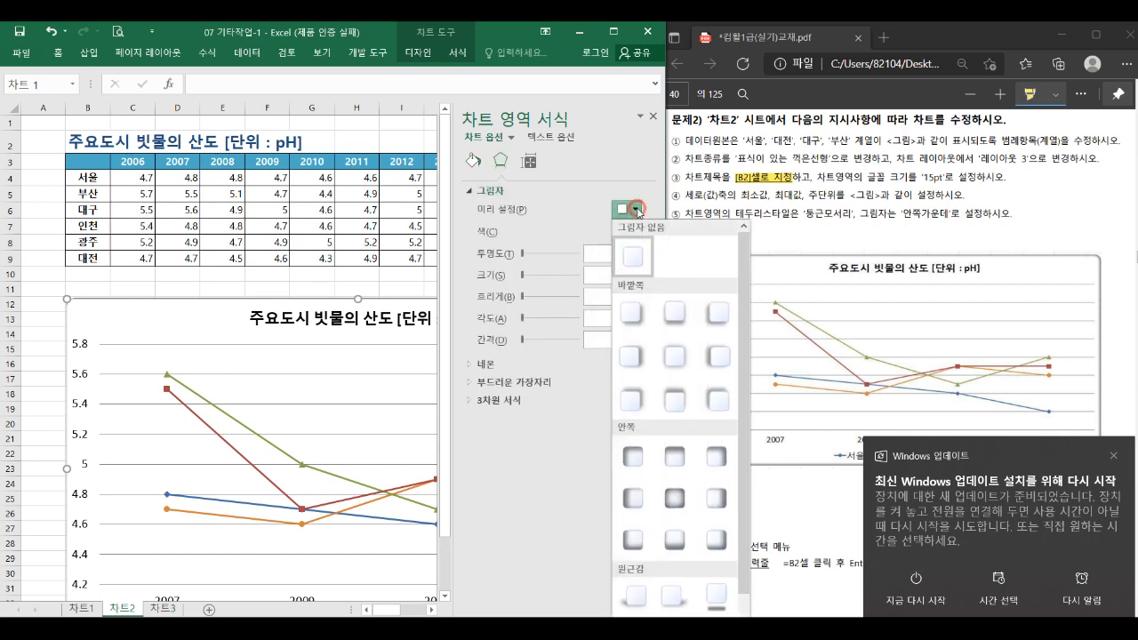
left_click(682, 504)
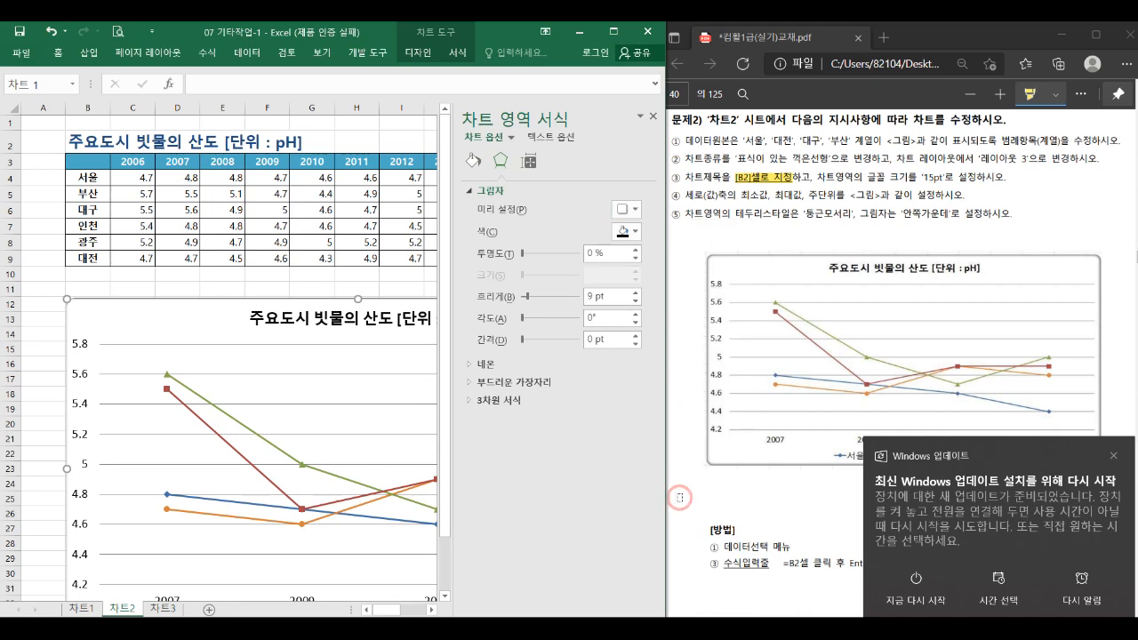
left_click(655, 117)
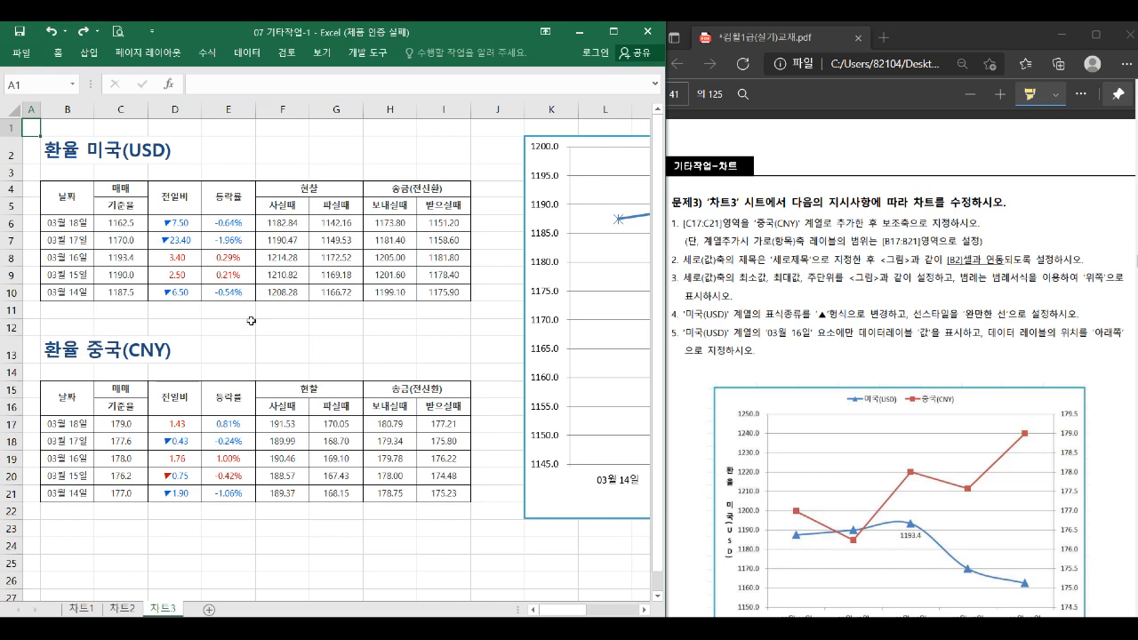
Add a data series named 중국(CNY) with the values C17:C21 to the chart on the 차트3 sheet
left_click_drag(144, 427, 136, 491)
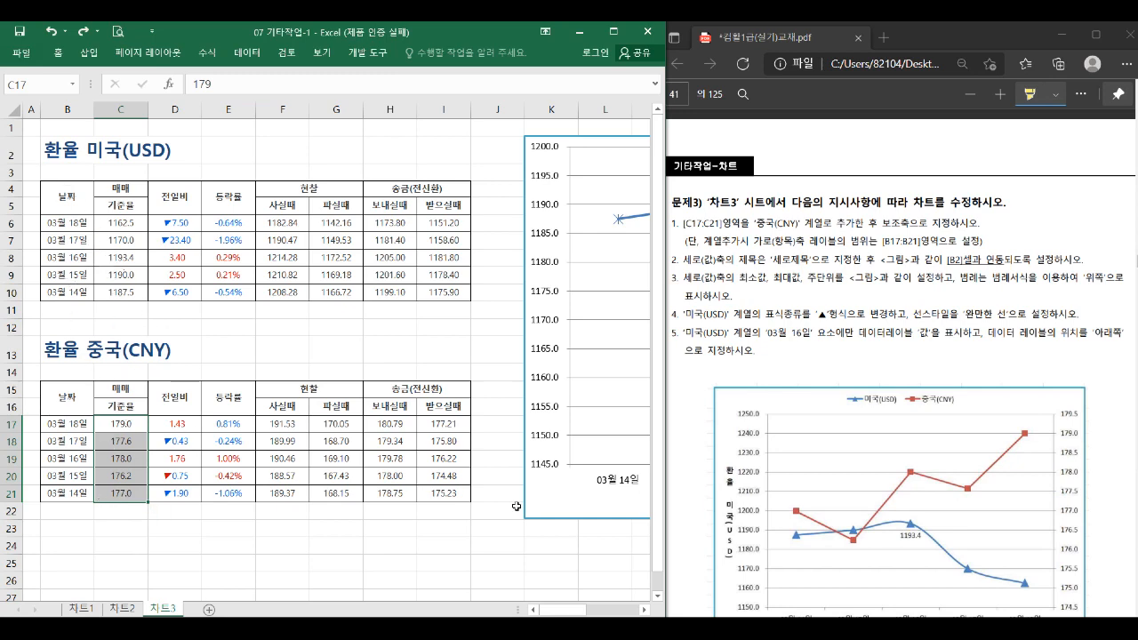
left_click(646, 610)
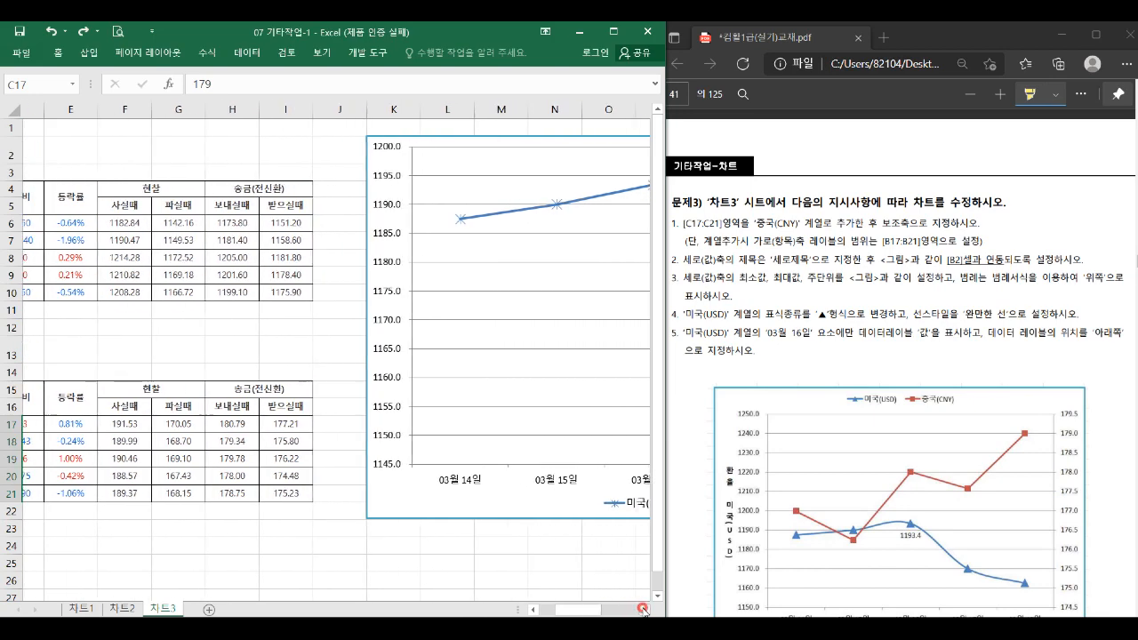
left_click(644, 610)
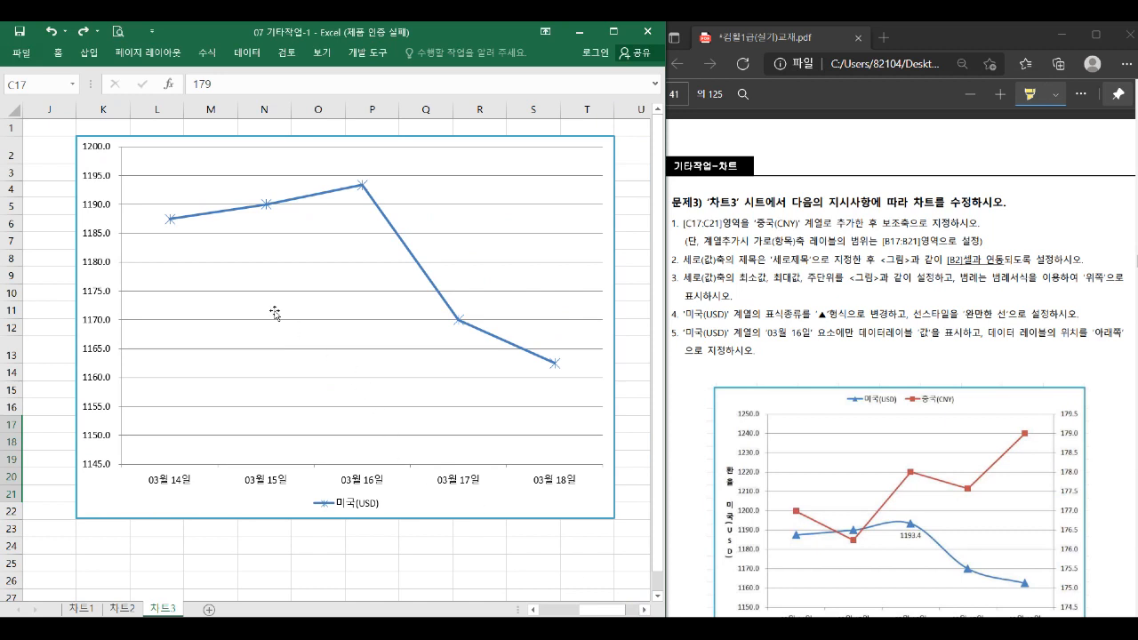
right_click(309, 279)
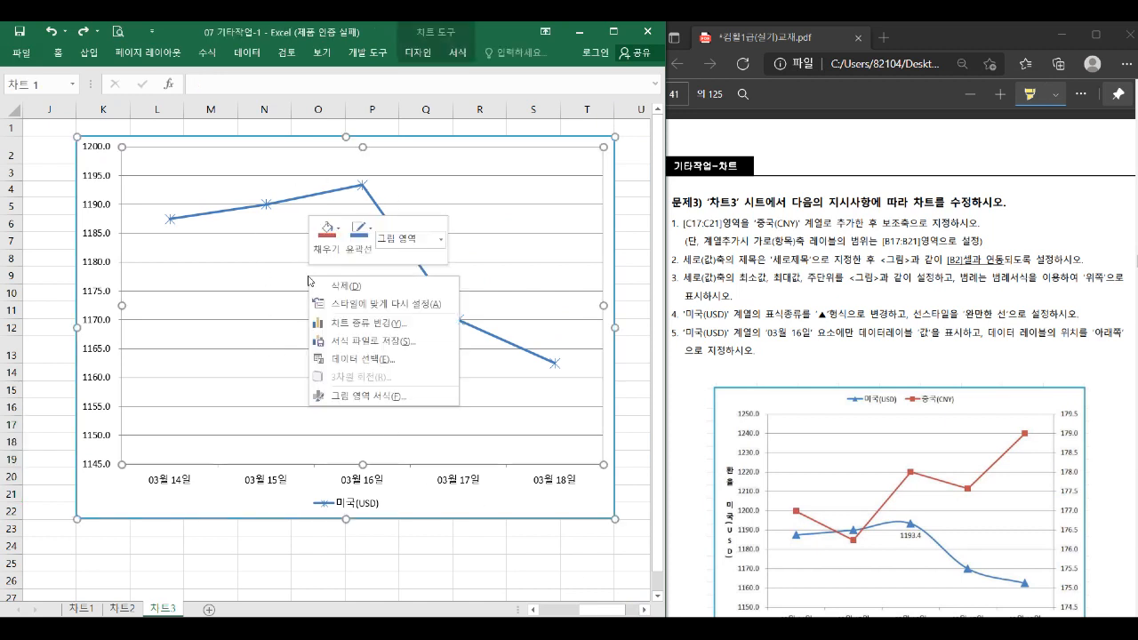
left_click(373, 361)
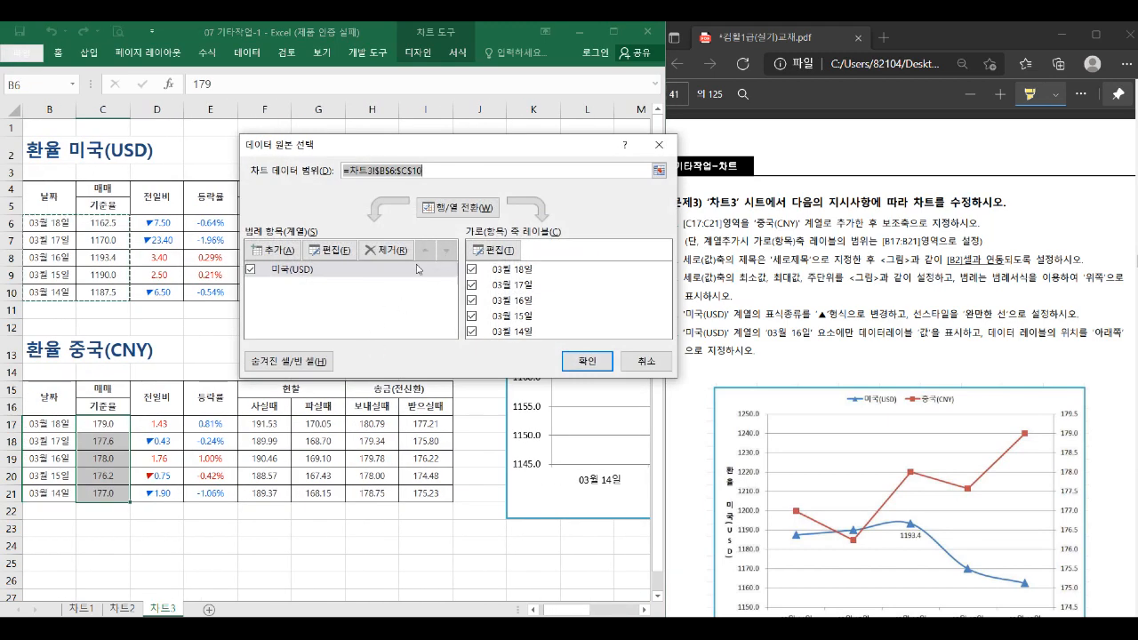
left_click(277, 253)
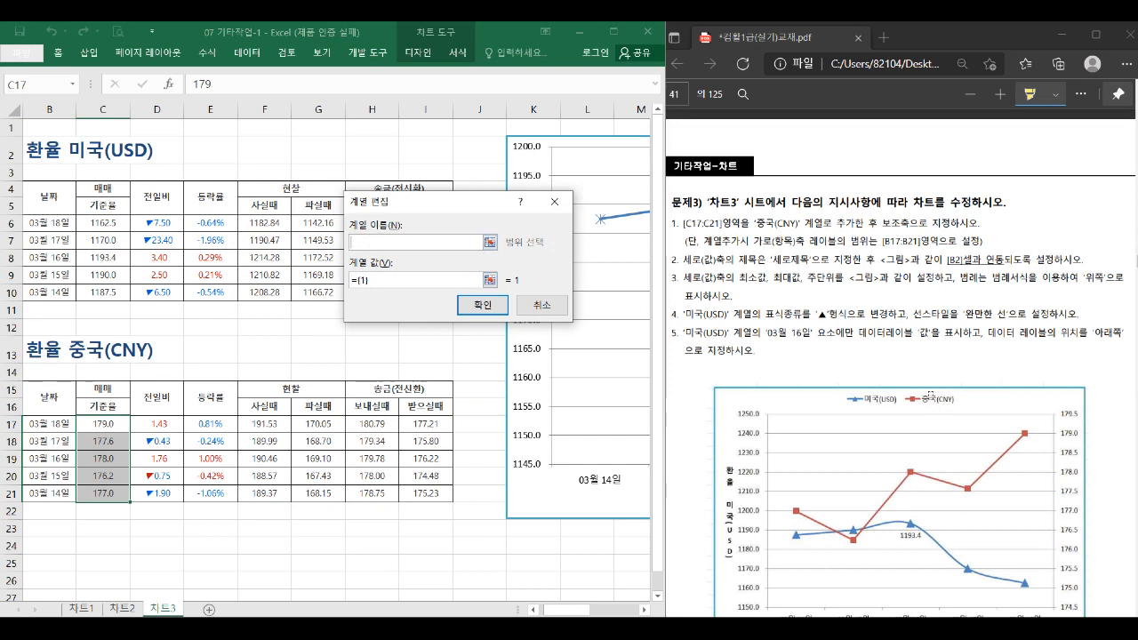
left_click(429, 241)
type("ㅈ")
type("구")
type("(CNY)")
left_click(384, 282)
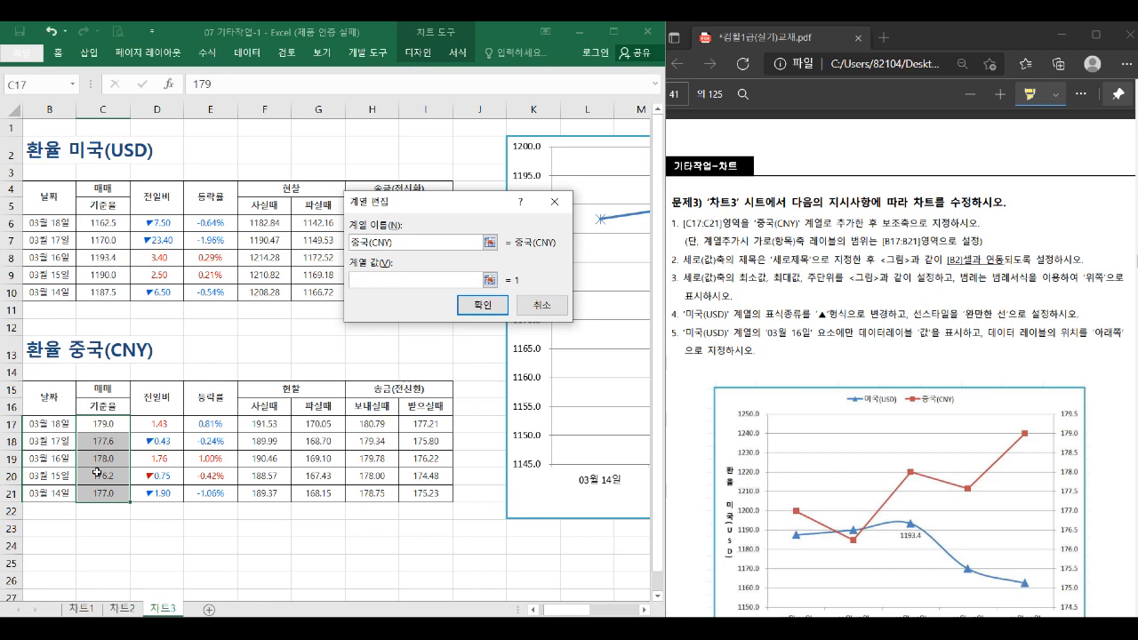
left_click_drag(111, 423, 107, 496)
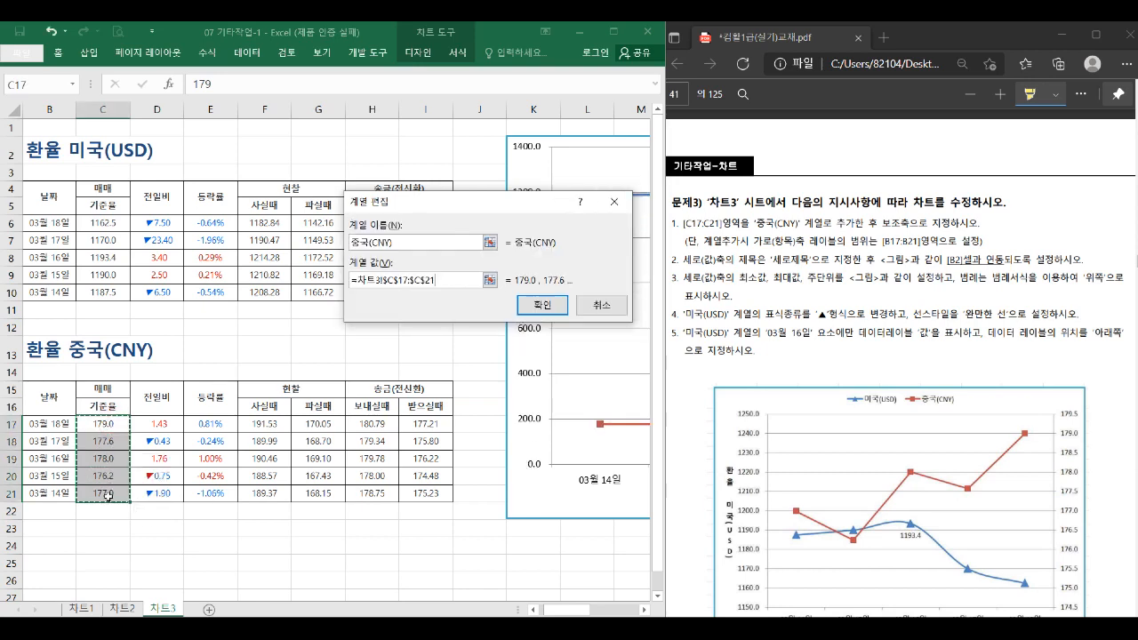
left_click(545, 307)
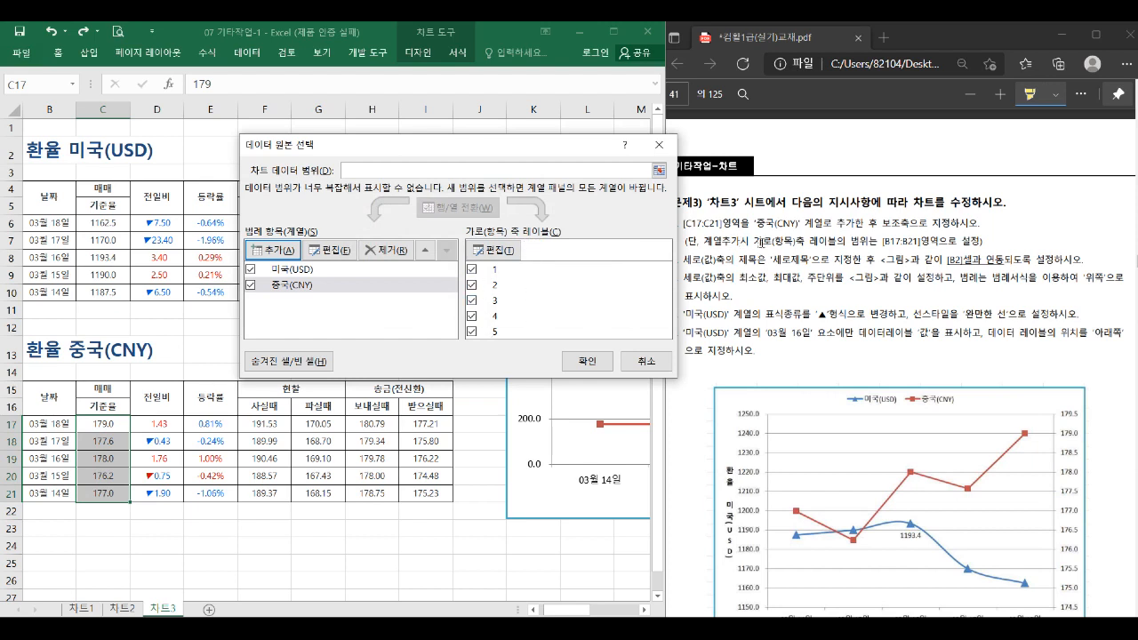
Highlight the axis label instruction in the PDF and, in Excel, set the chart's horizontal axis labels to B17:B21
left_click_drag(759, 240, 909, 239)
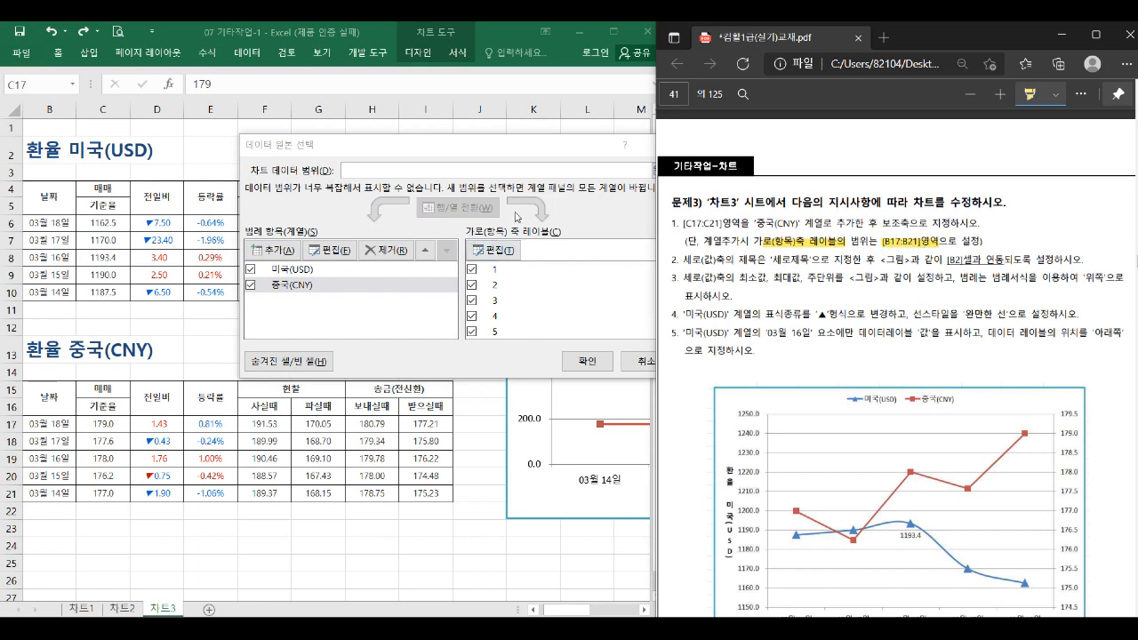
left_click(508, 253)
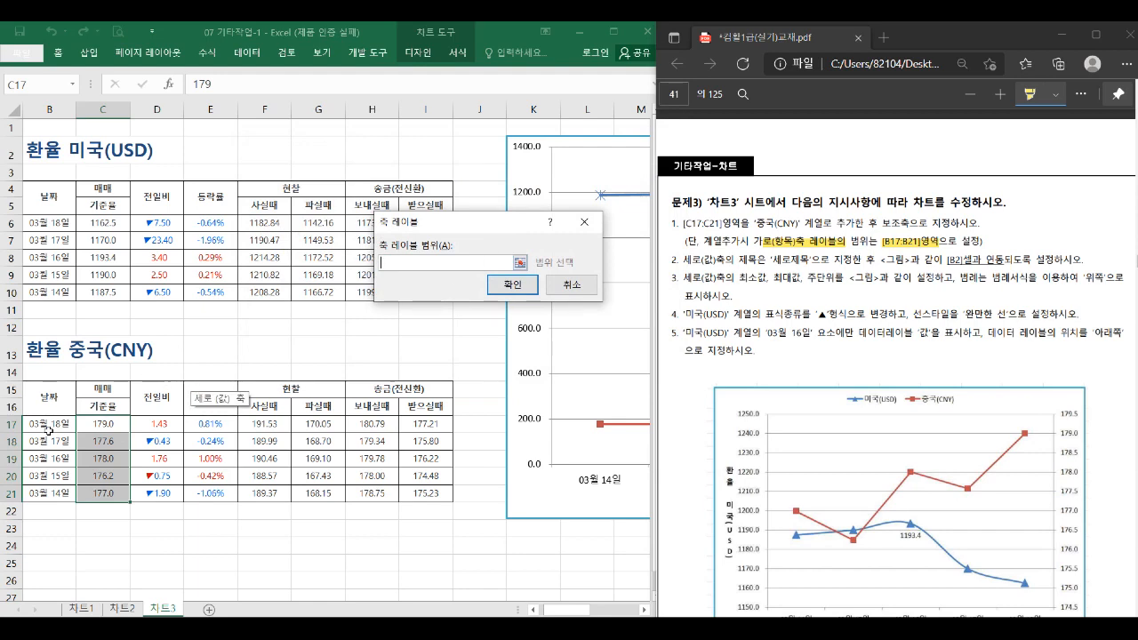
left_click_drag(48, 427, 51, 484)
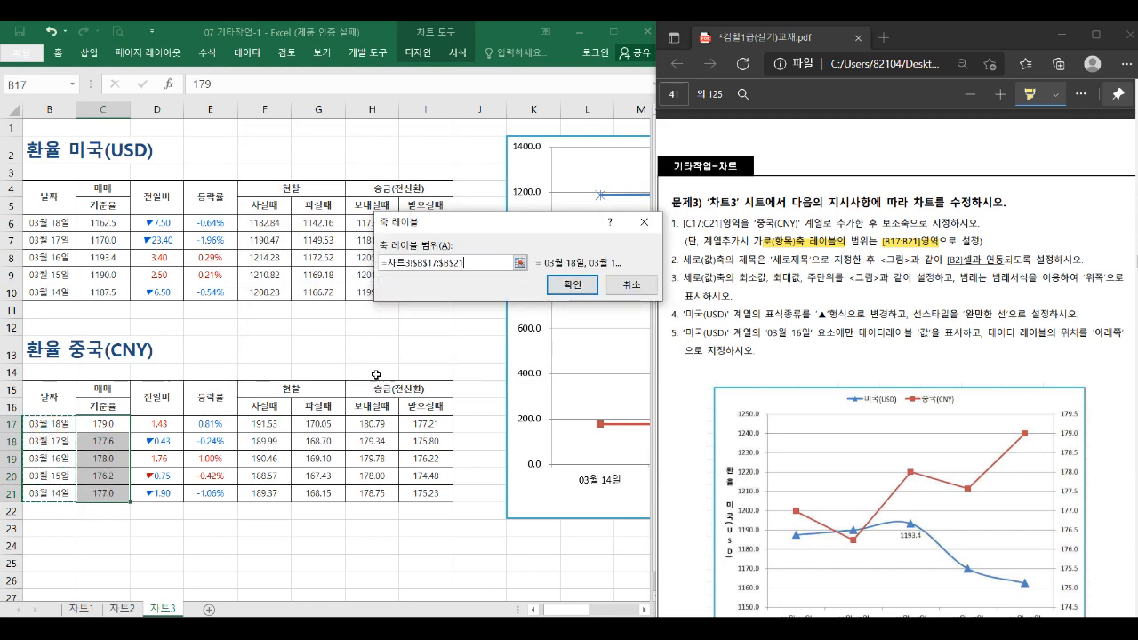
left_click(569, 285)
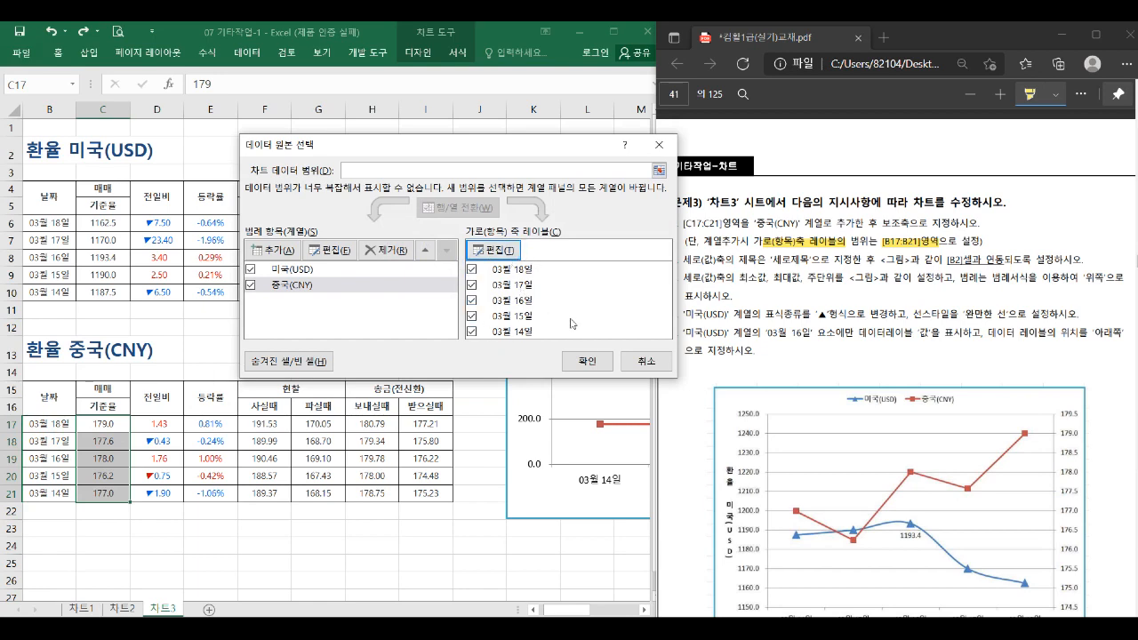
left_click(589, 361)
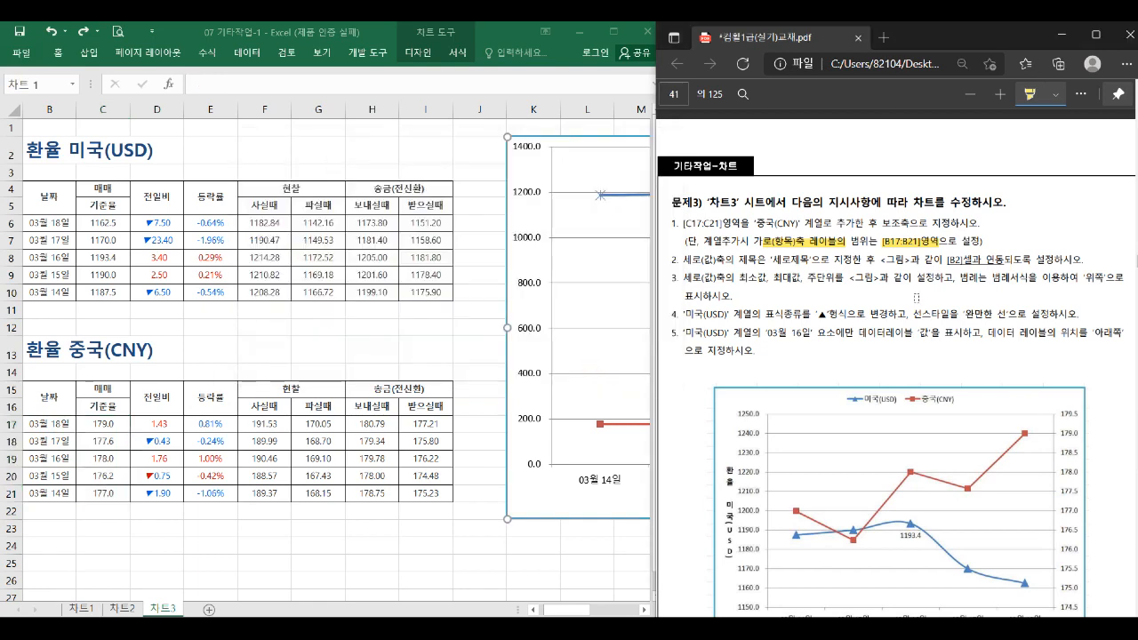
Highlight 보조축 in the PDF and, in Excel, plot the 중국(CNY) series on the secondary axis (보조 축)
left_click_drag(883, 224, 914, 224)
left_click(644, 612)
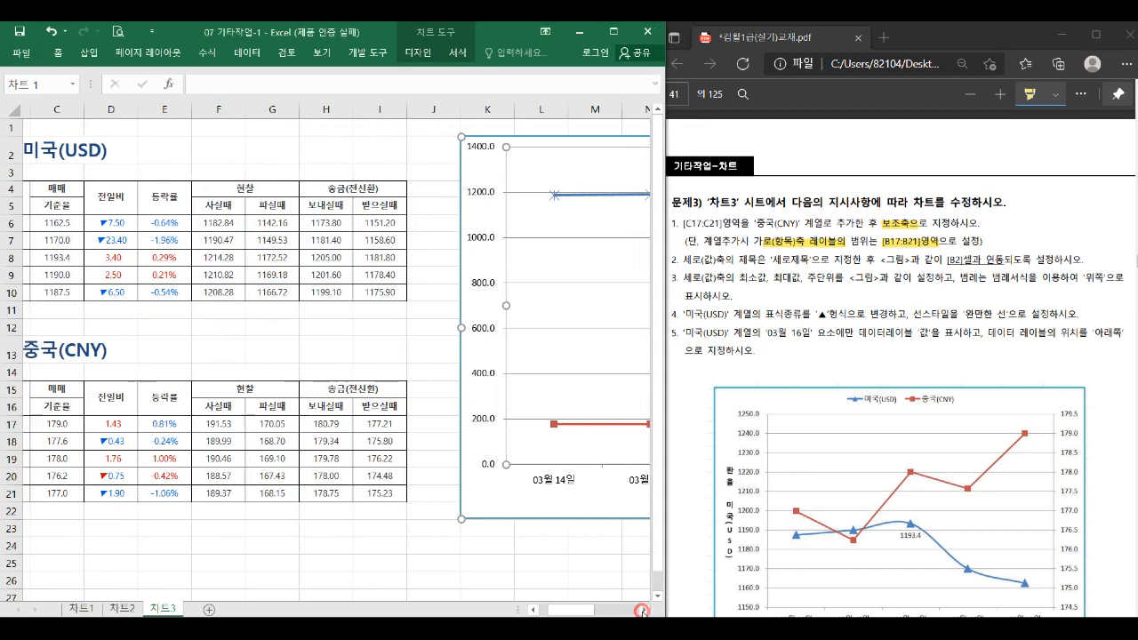
left_click(644, 612)
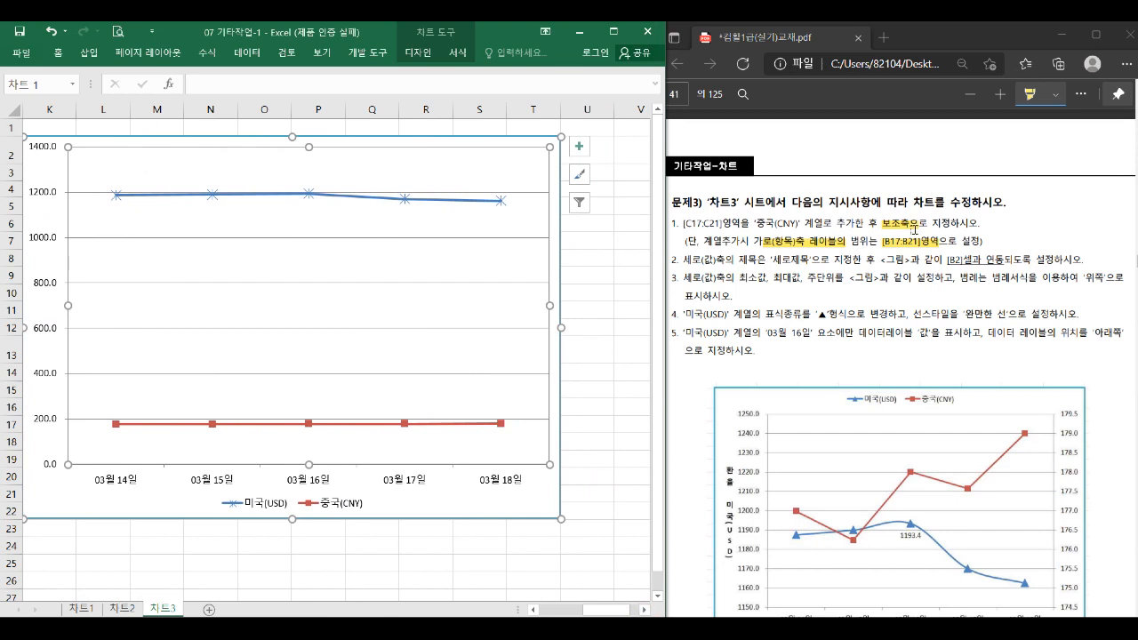
double_click(409, 424)
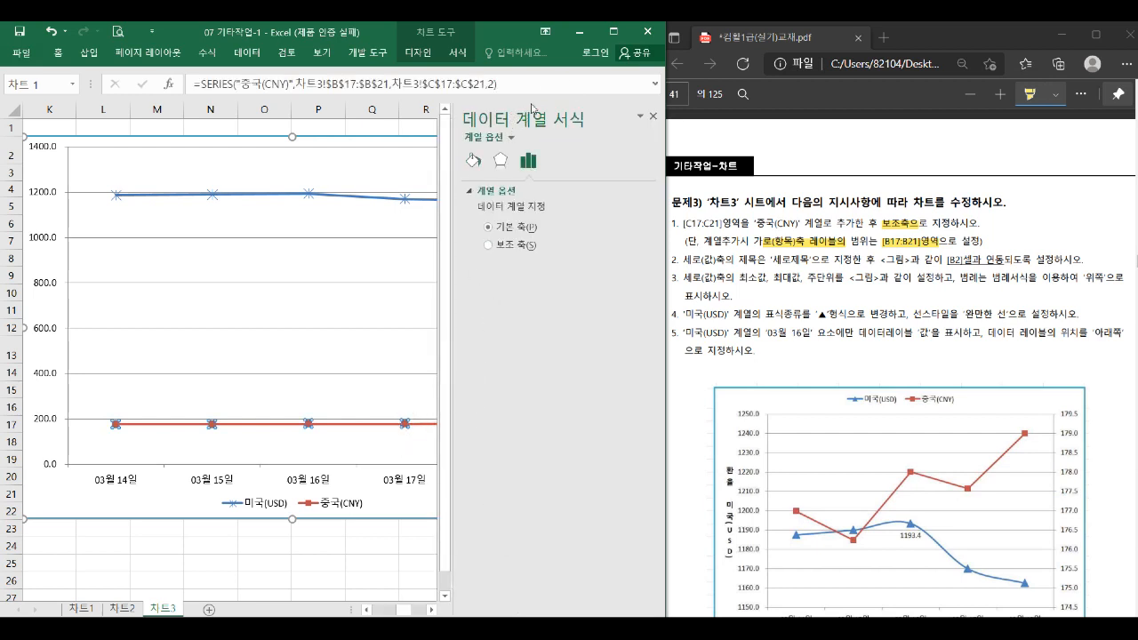
left_click(513, 252)
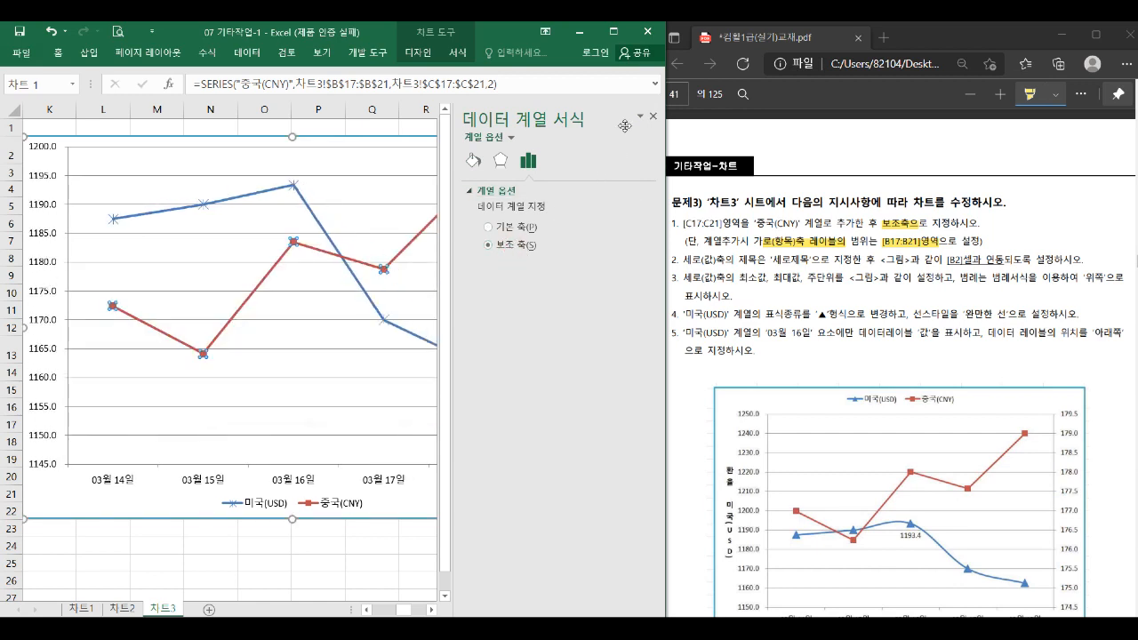
left_click(653, 117)
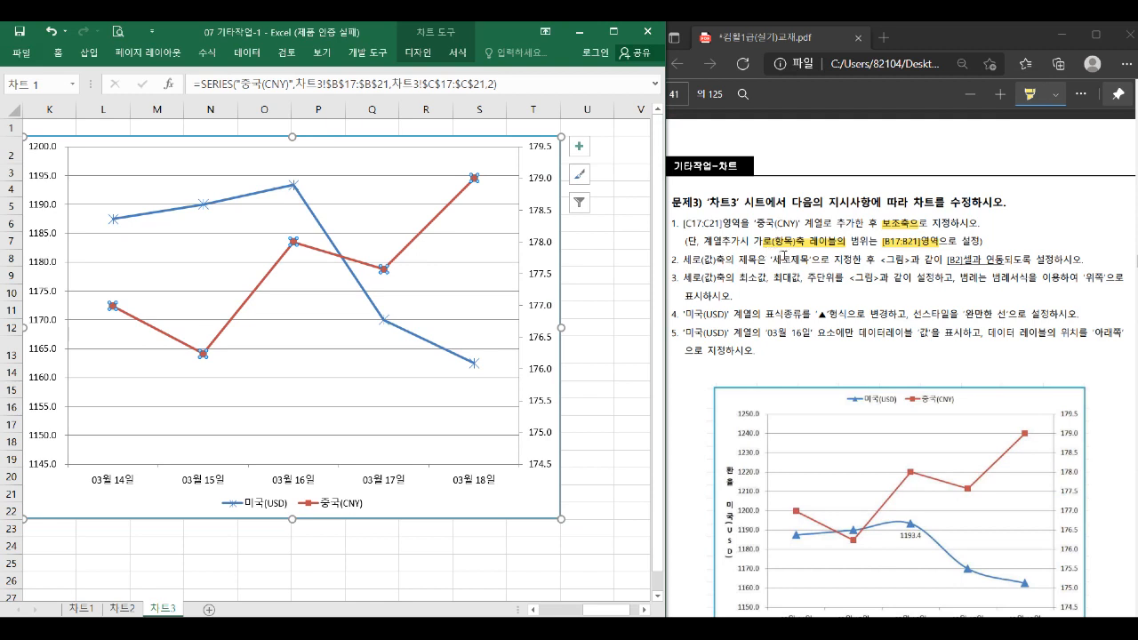
Add a primary vertical axis title (기본 세로) to the chart
left_click(580, 148)
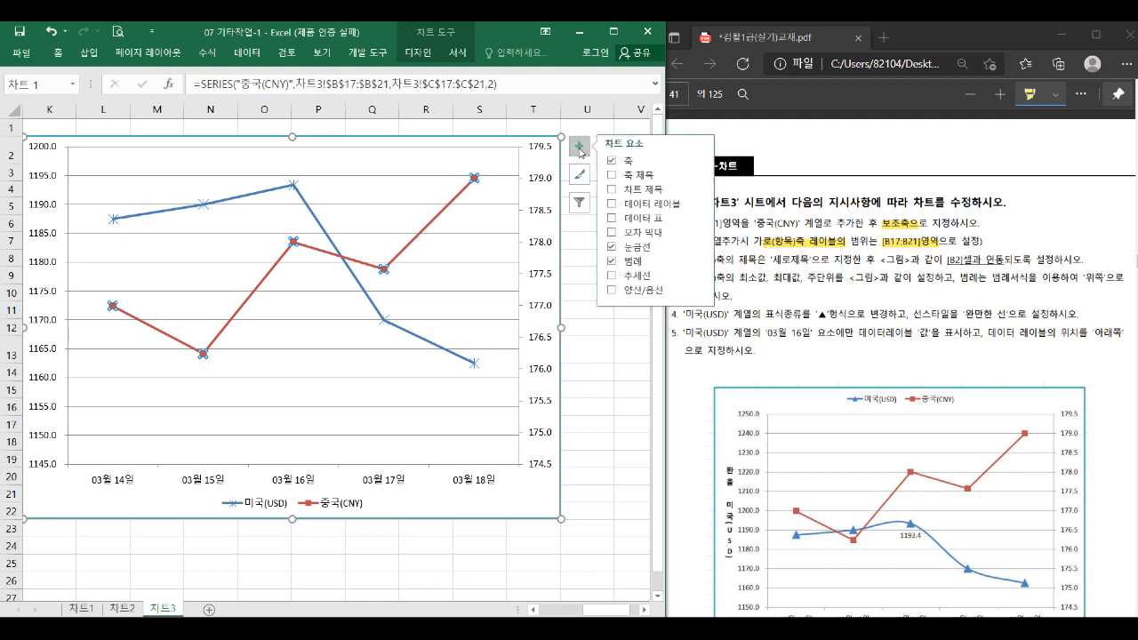
left_click(702, 176)
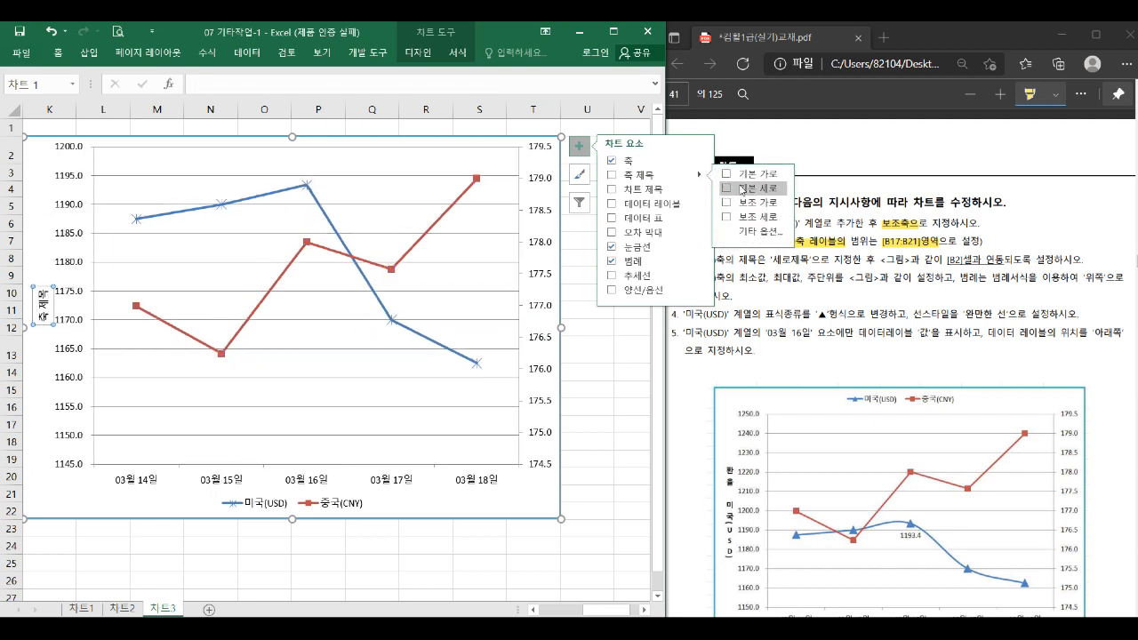
left_click(743, 188)
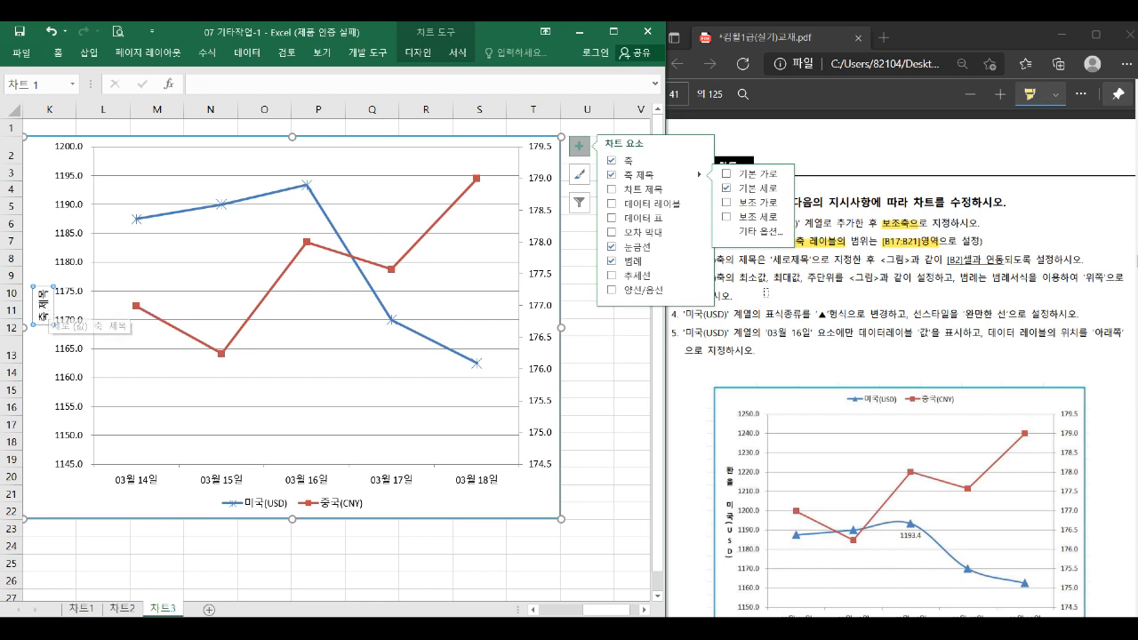
Highlight the B2 link instruction in the PDF and, in Excel, link the vertical axis title to cell B2 with =차트3!$B$2
left_click(943, 261)
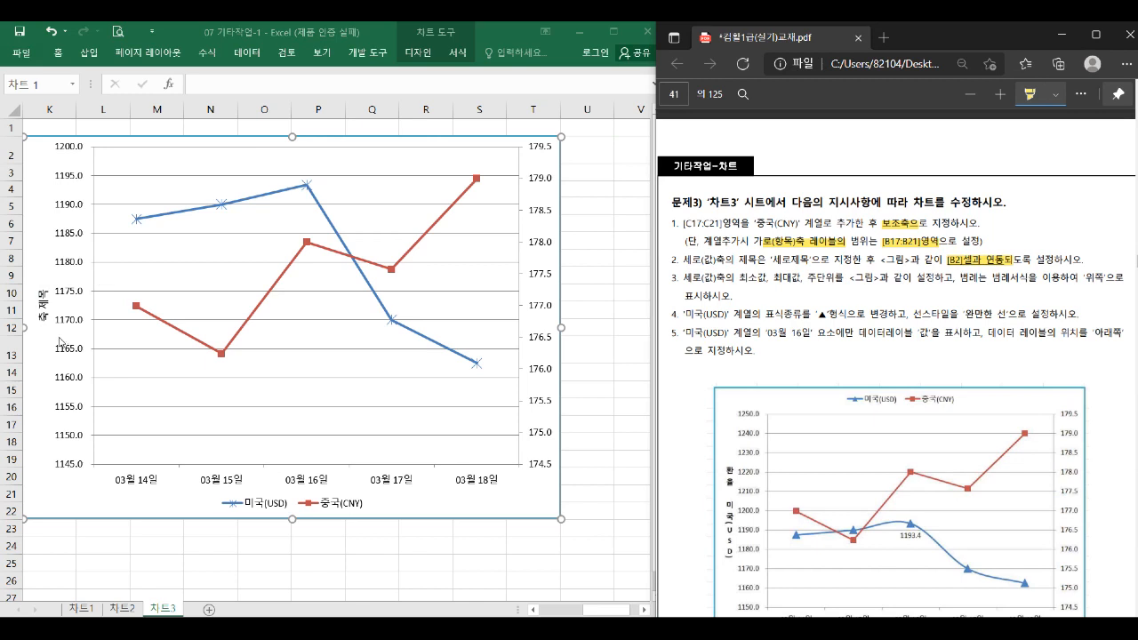
left_click(40, 303)
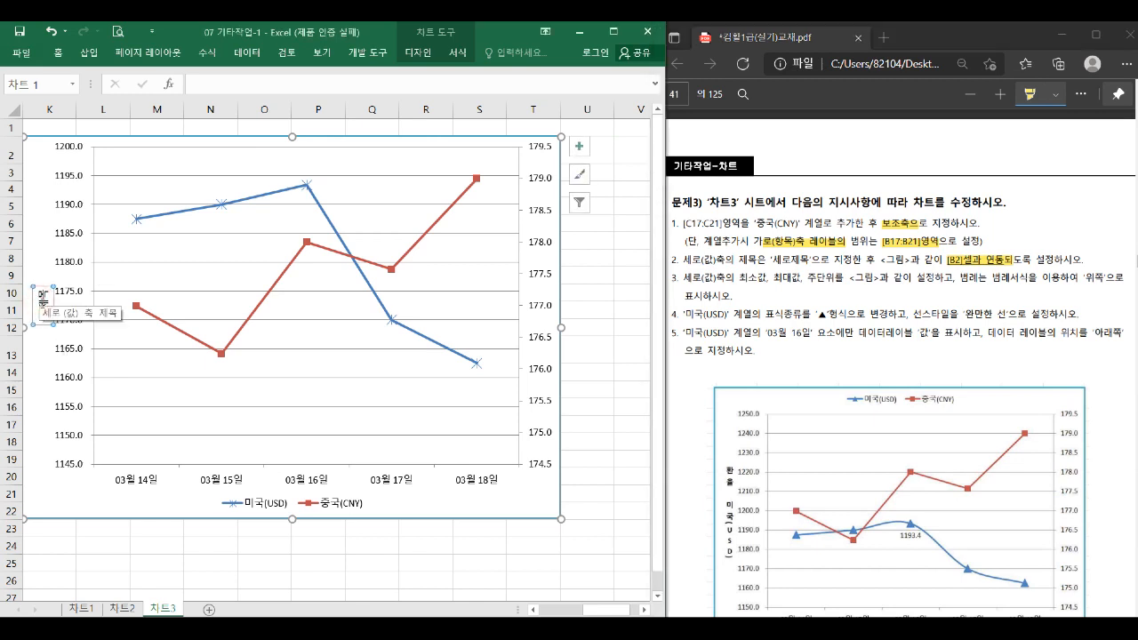
left_click(207, 82)
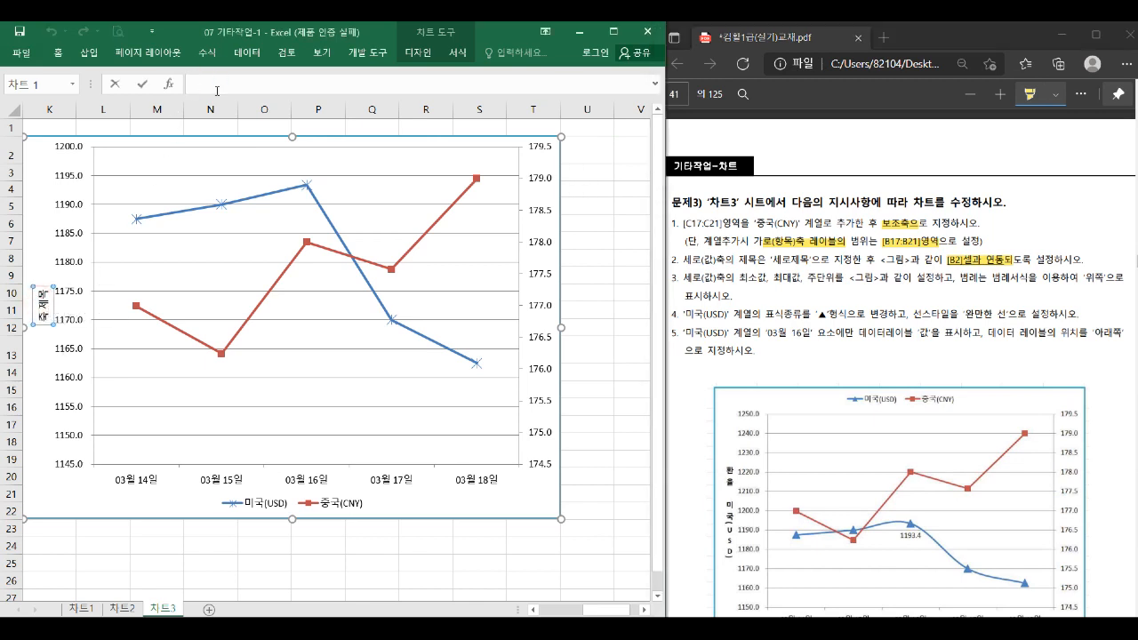
type("=")
left_click_drag(562, 612, 546, 611)
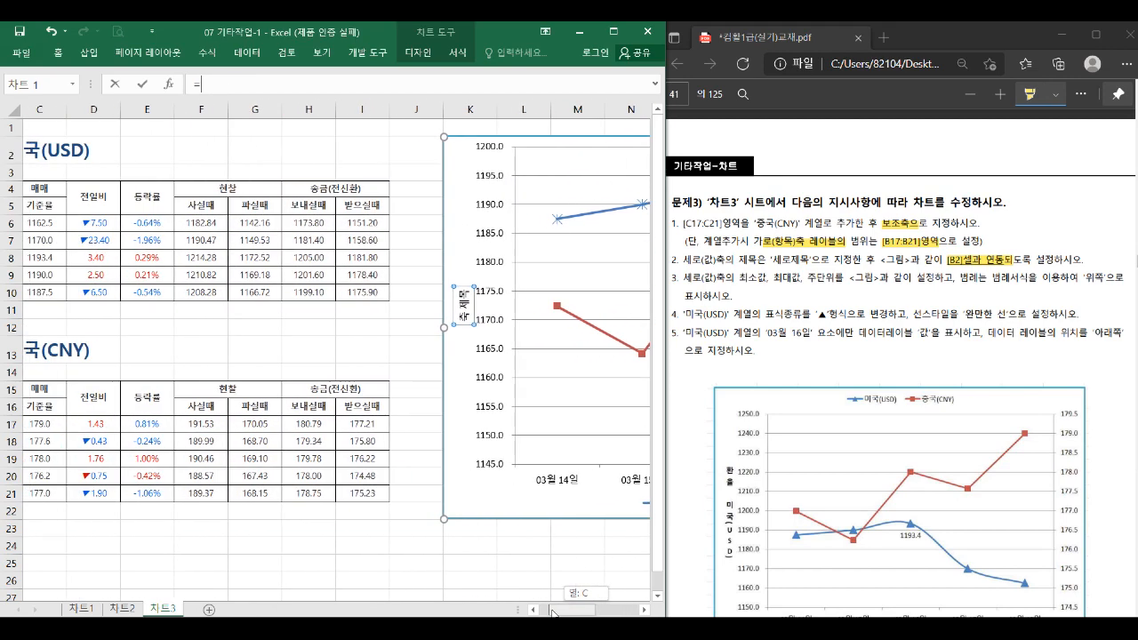
left_click(48, 148)
key("Return")
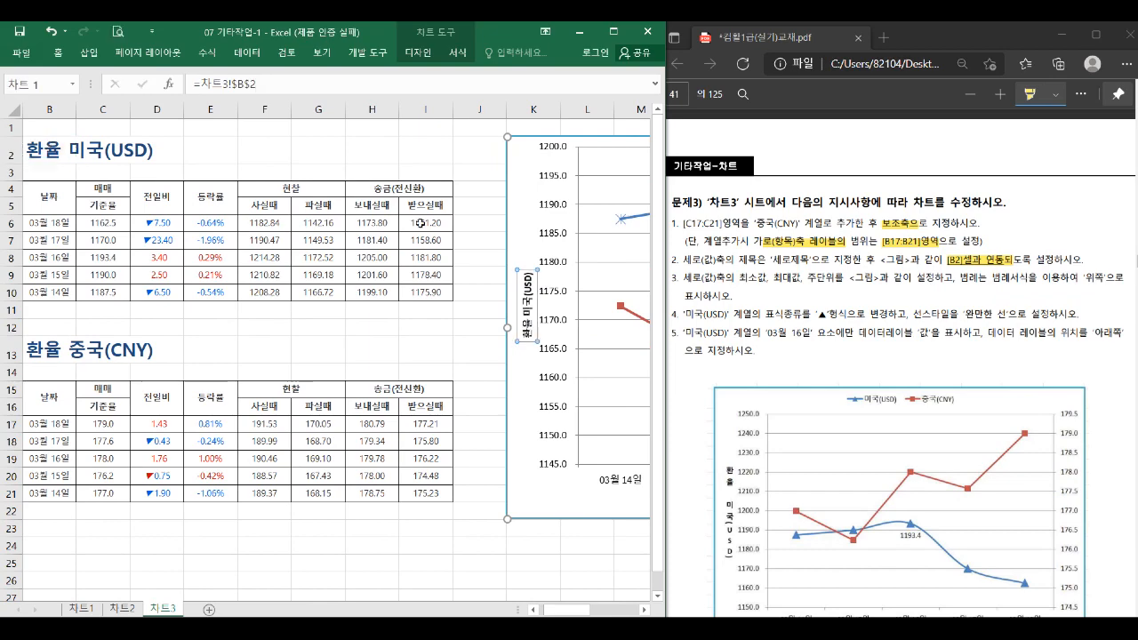
Set the text direction of the vertical axis title to 세로
left_click(645, 610)
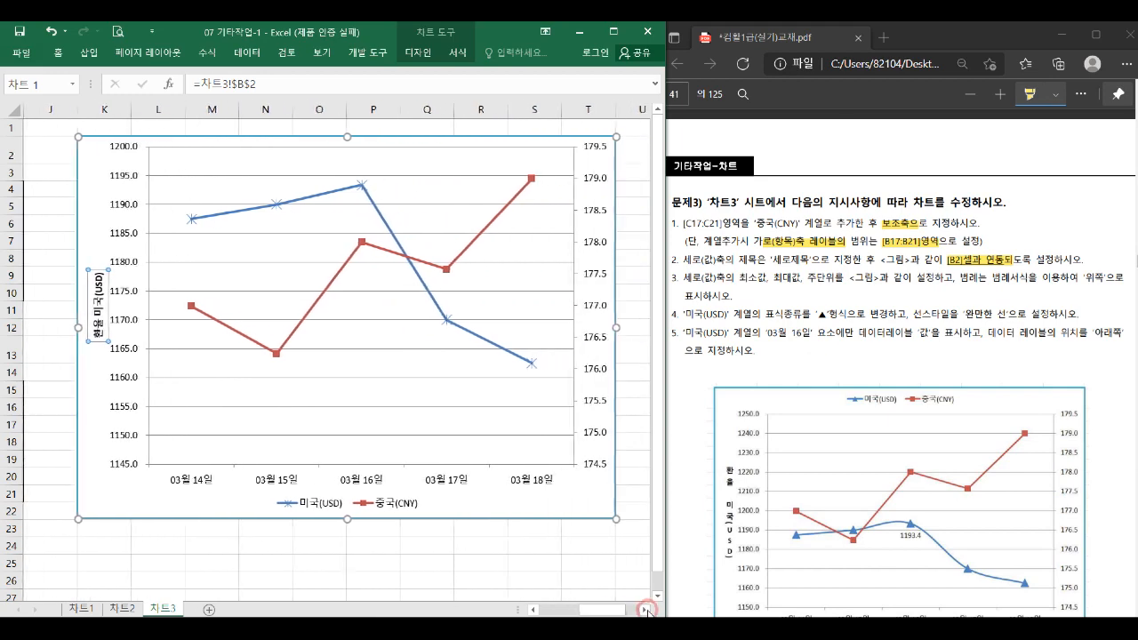
left_click(645, 610)
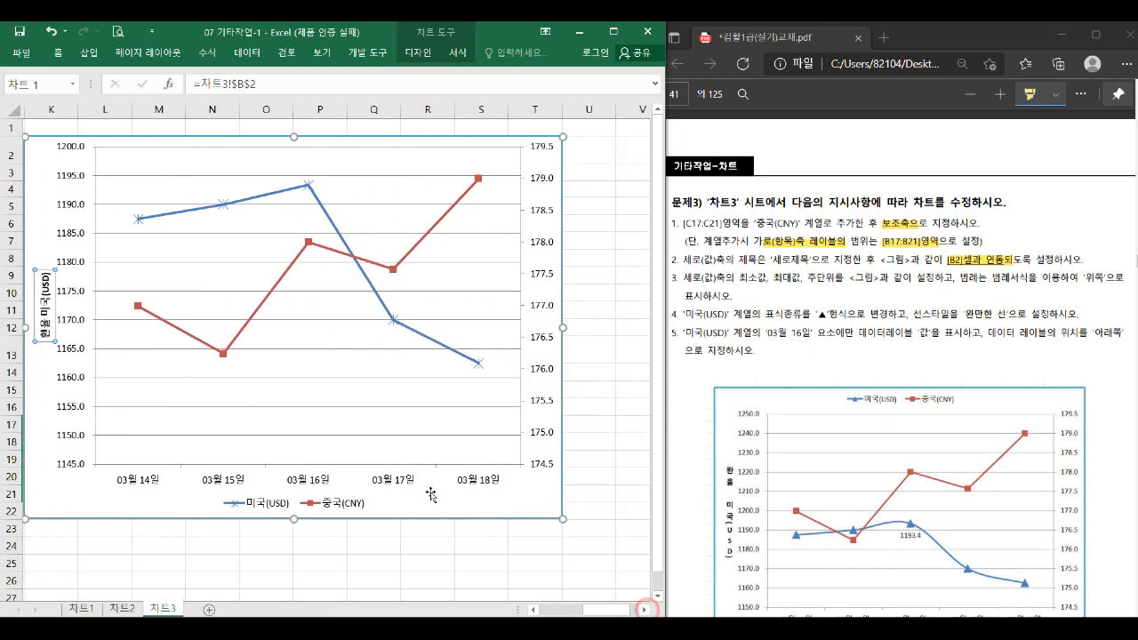
left_click(42, 387)
double_click(42, 327)
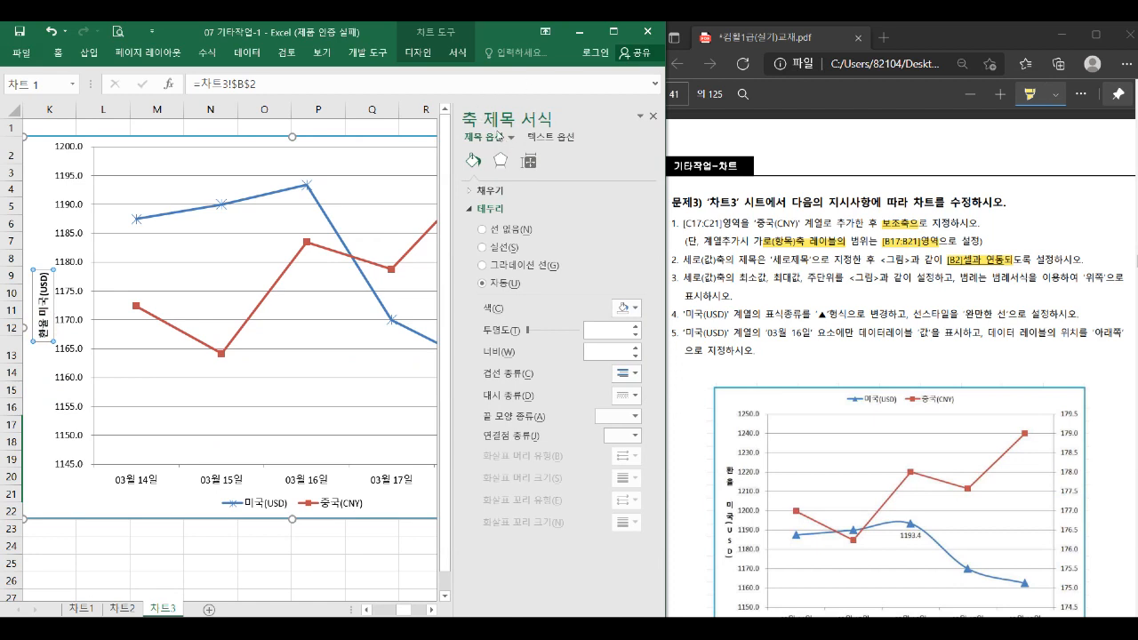
left_click(529, 161)
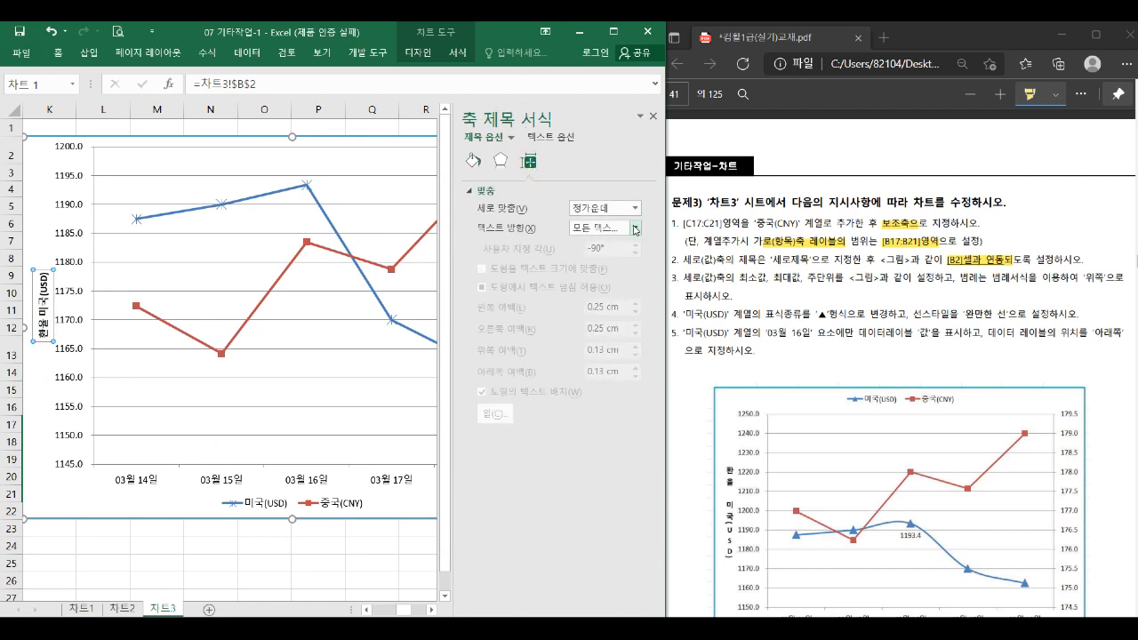
left_click(635, 229)
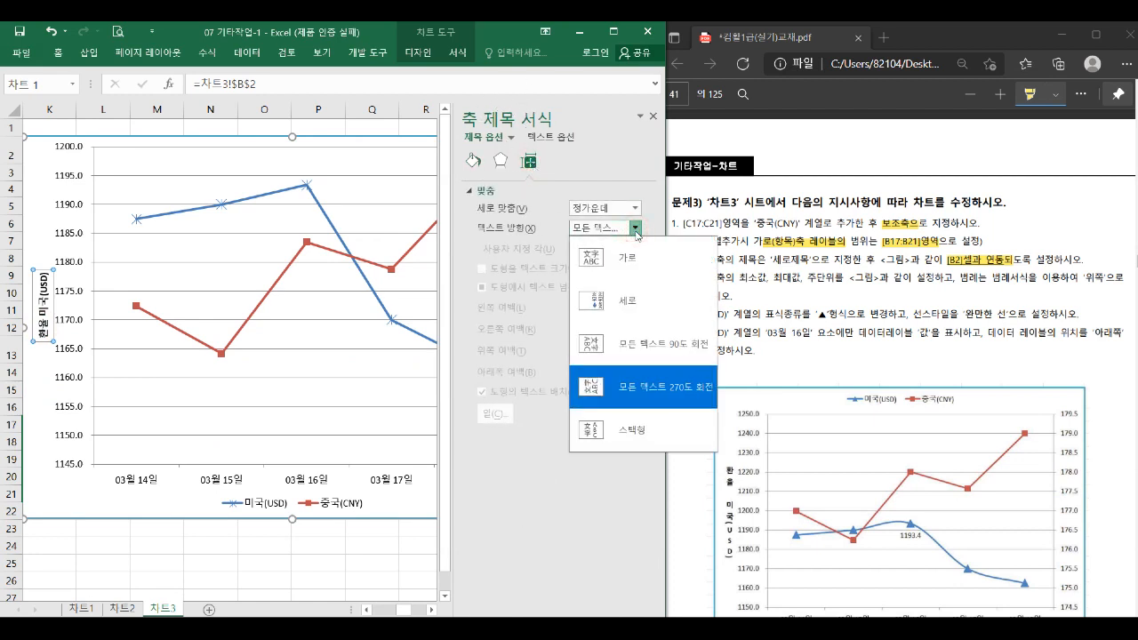
left_click(633, 299)
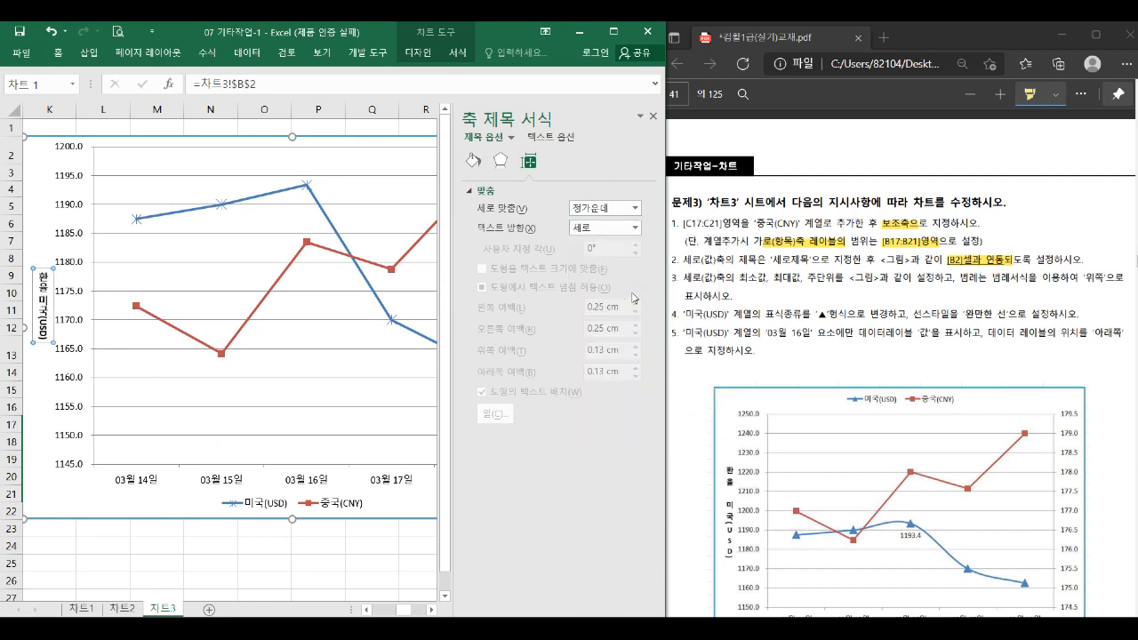
Set the primary vertical axis bounds to a minimum of 1150 and a maximum of 1250
left_click(71, 153)
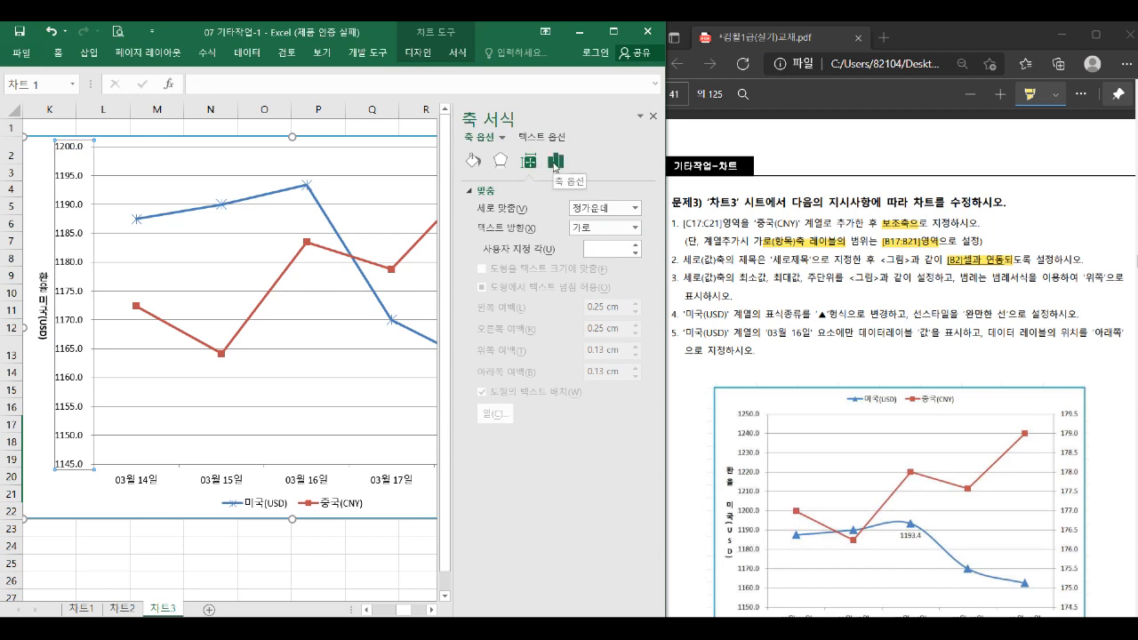
left_click(554, 162)
left_click(496, 191)
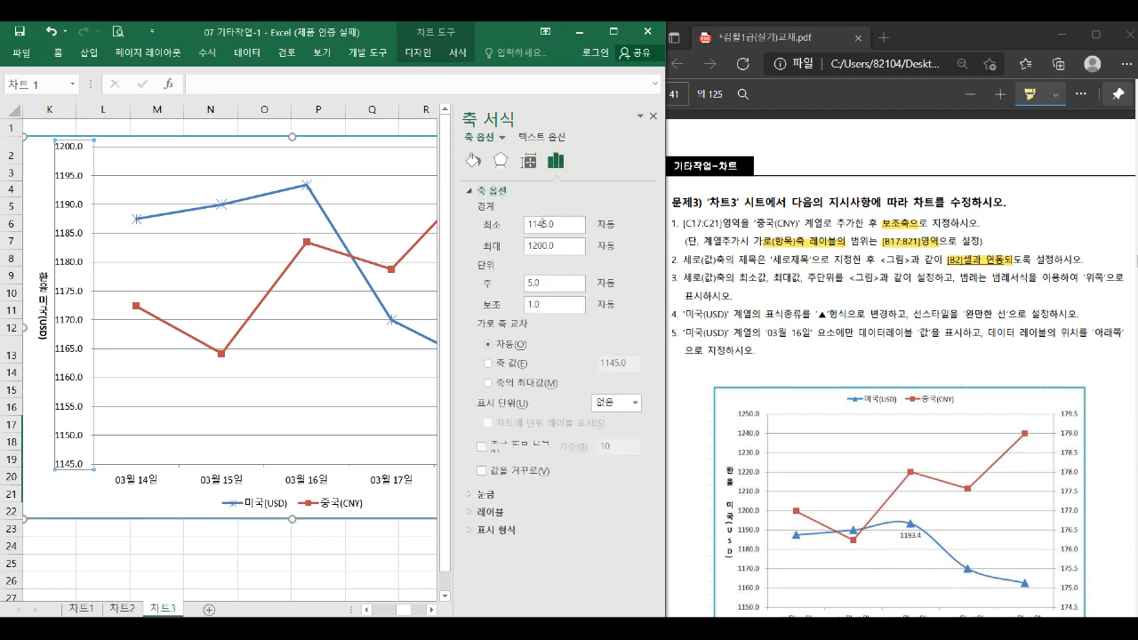
left_click_drag(565, 230, 522, 228)
type("1150")
key("Tab")
type("1")
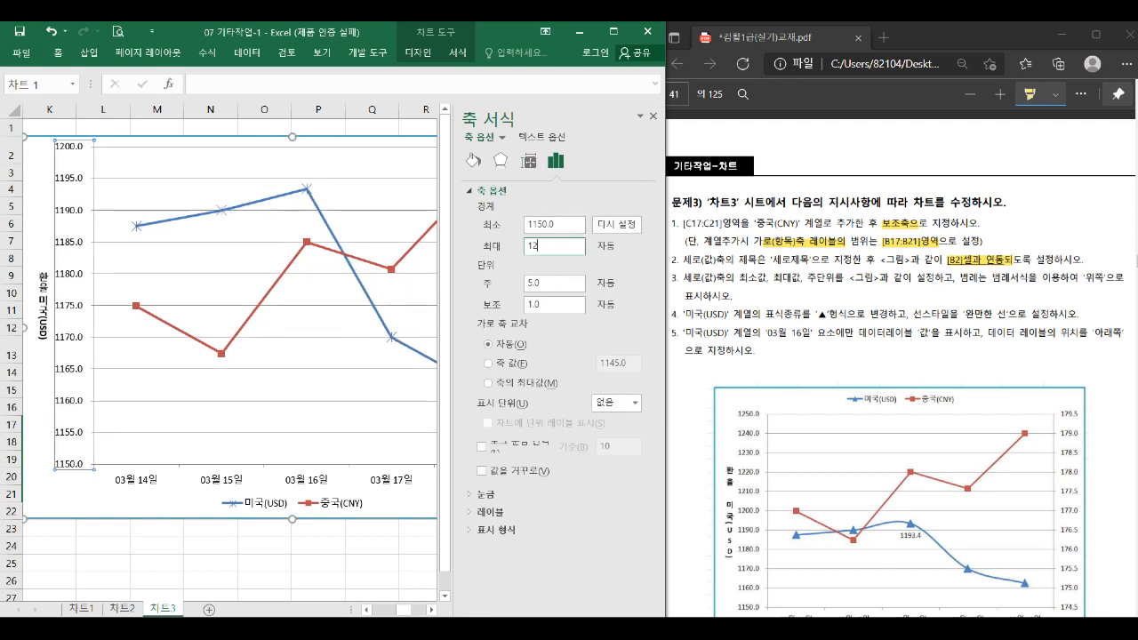
key("Tab")
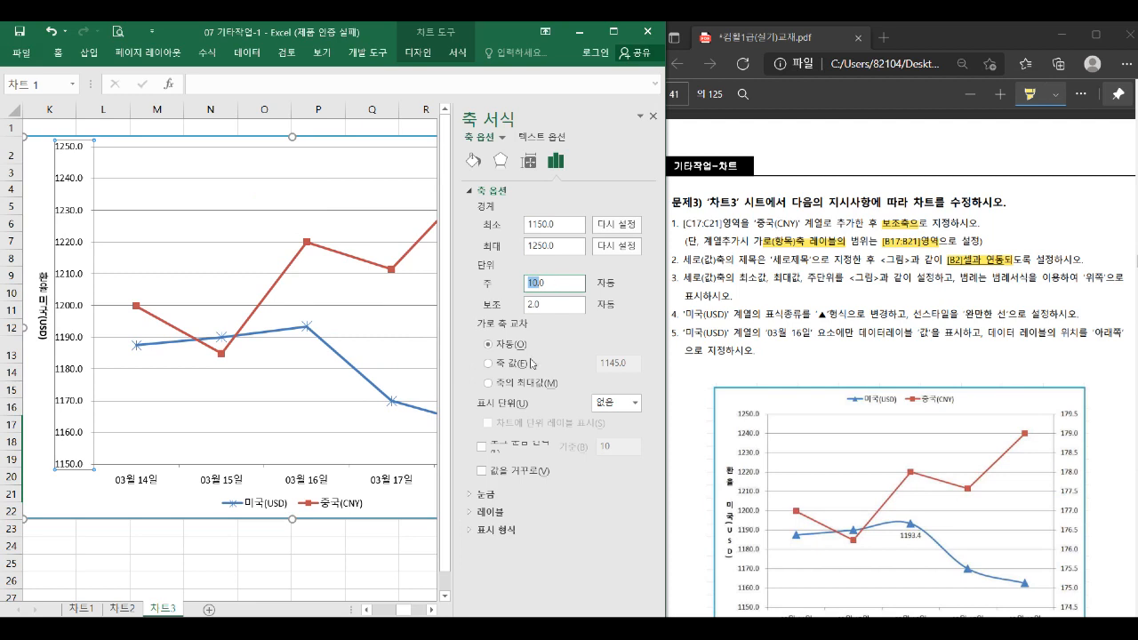
Set the chart's legend position to 위쪽
left_click(331, 506)
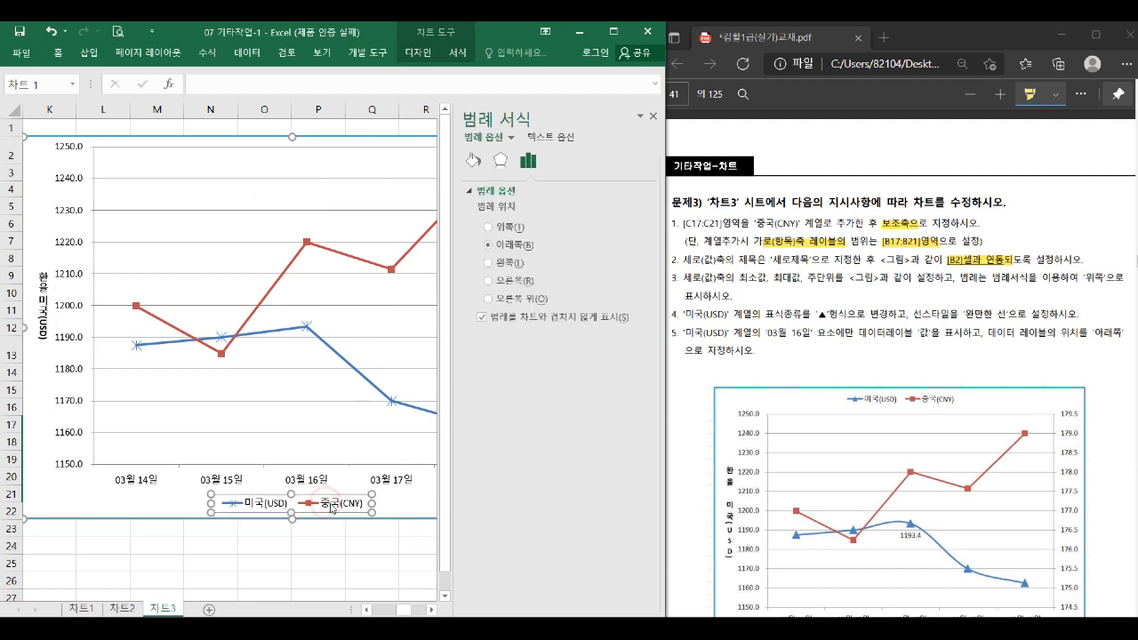
left_click(506, 228)
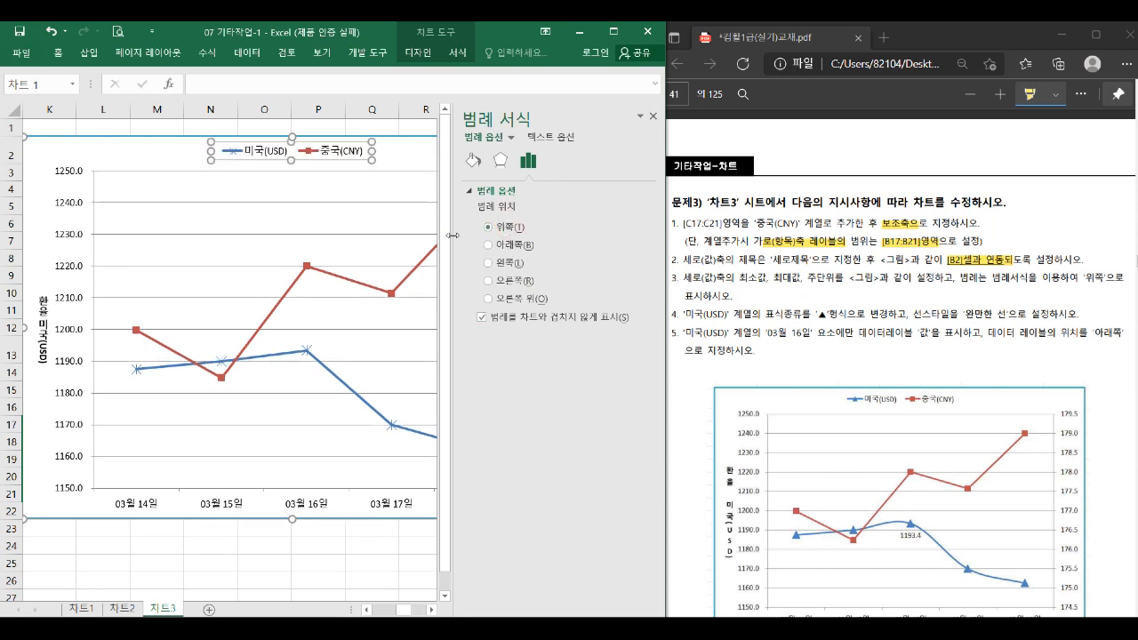
Highlight the '▲' marker instruction in the PDF and, in Excel, change the 미국(USD) series' built-in marker type to ▲
left_click(151, 372)
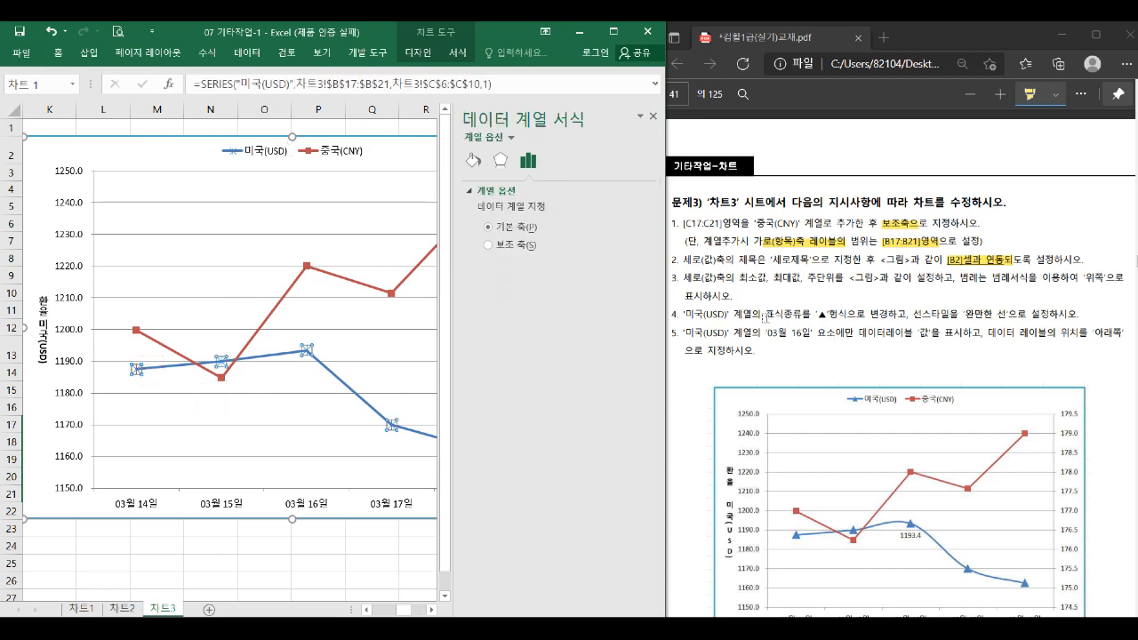
left_click_drag(765, 314, 847, 315)
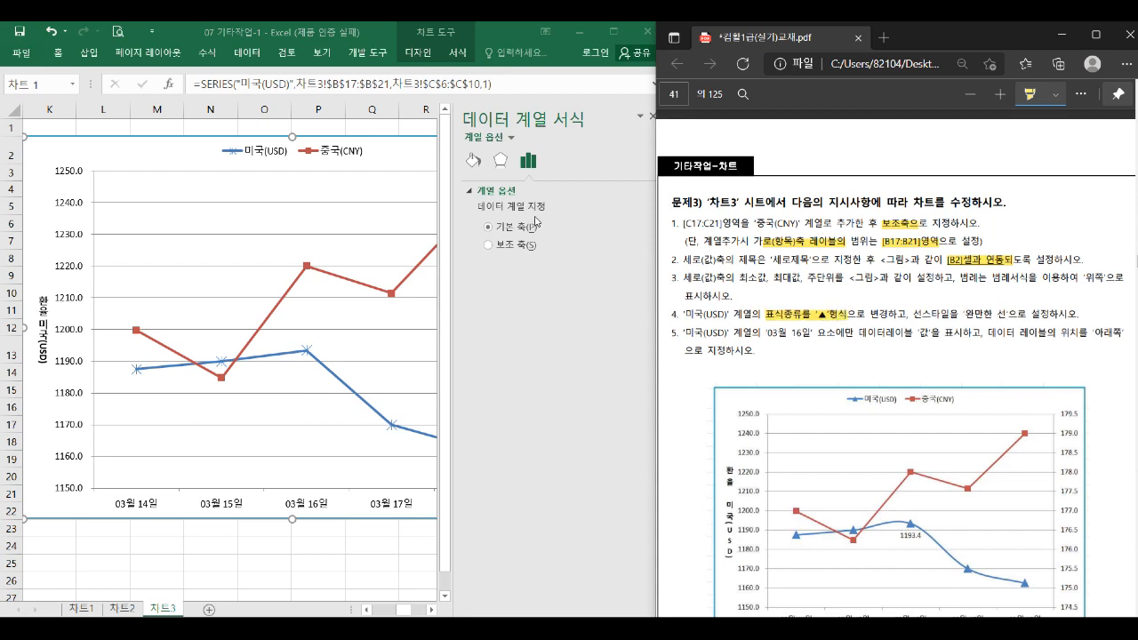
left_click(474, 161)
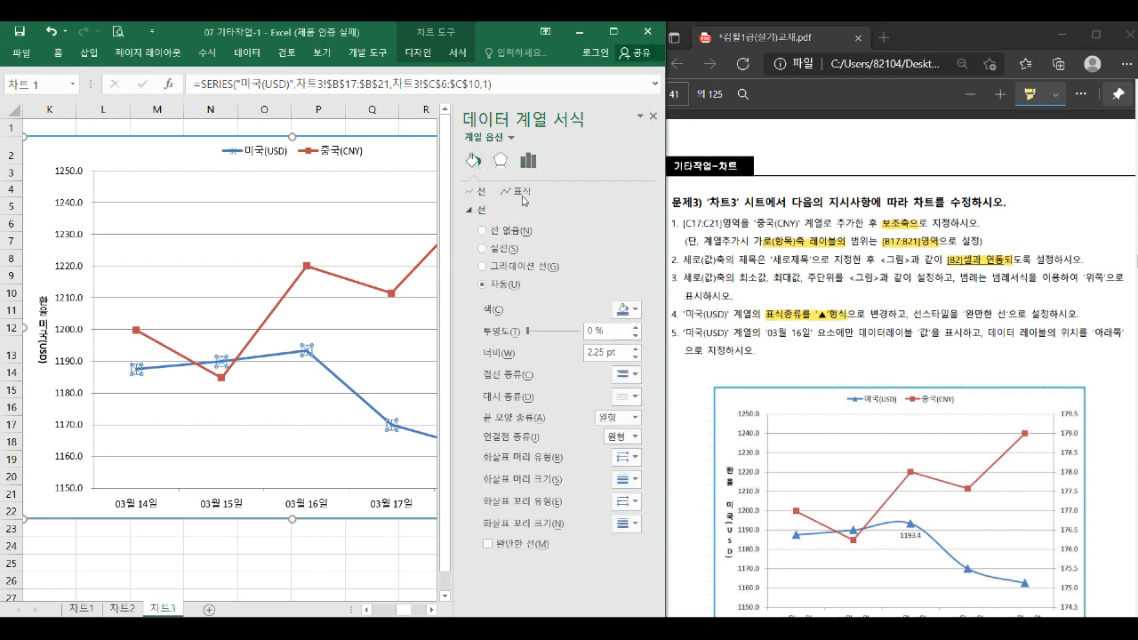
left_click(522, 191)
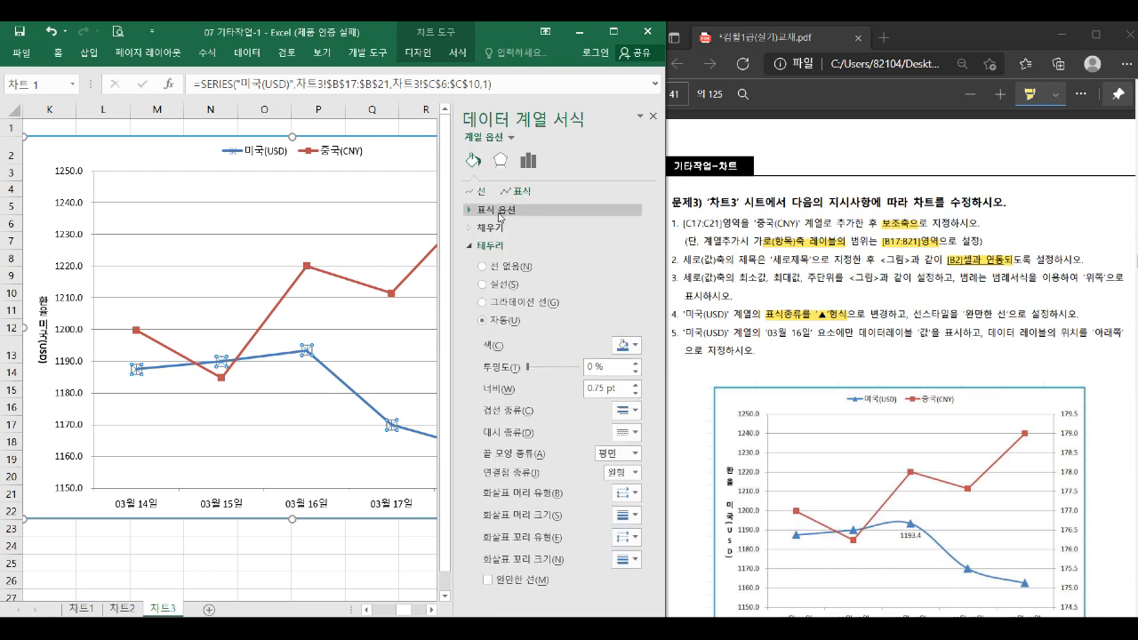
left_click(501, 213)
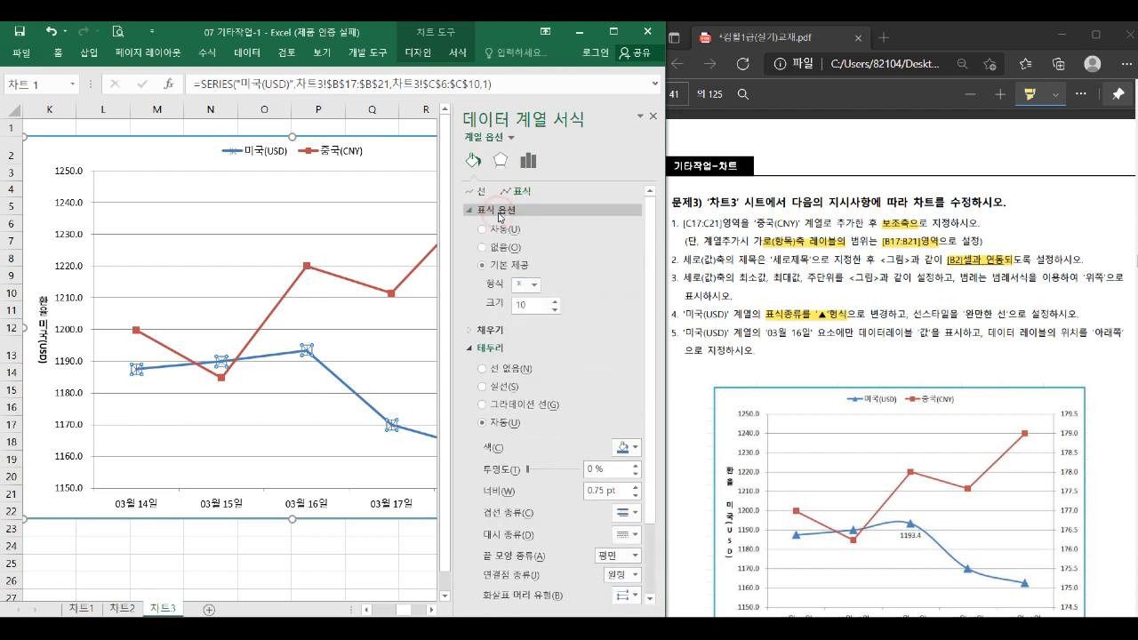
left_click(534, 284)
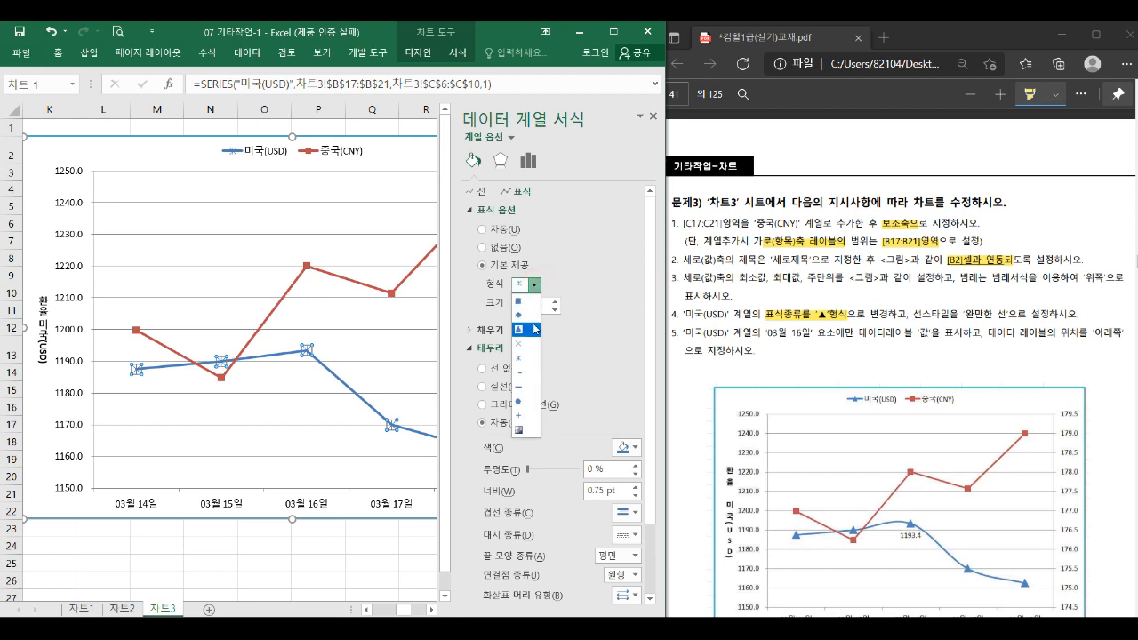
left_click(534, 329)
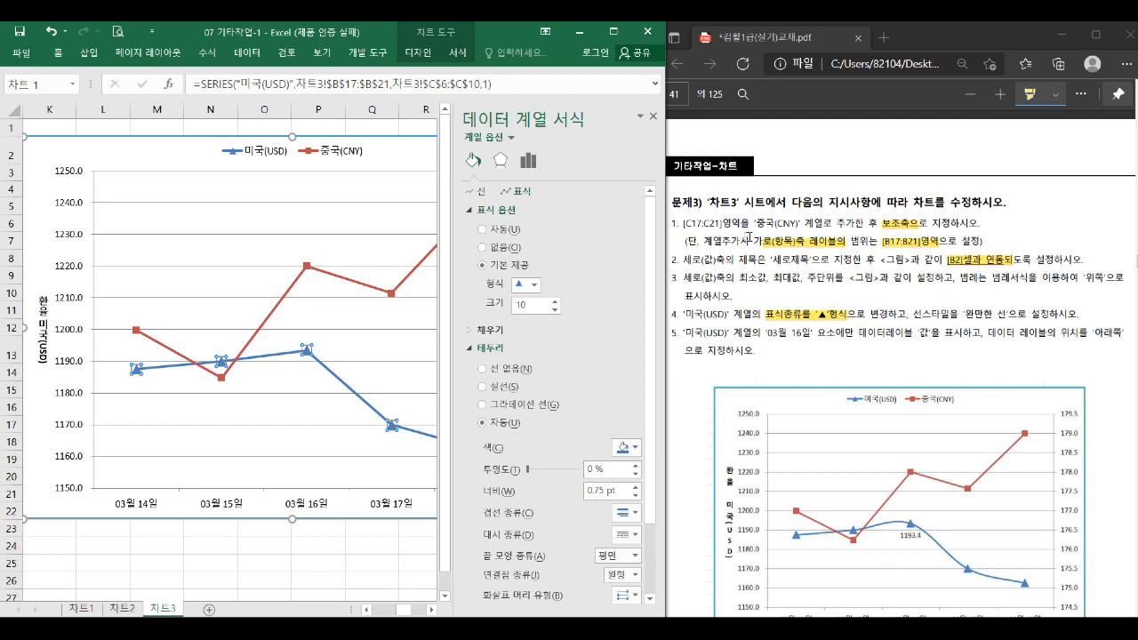
Turn on 완만한 선 for the 미국(USD) series line and close the series formatting pane
left_click(480, 192)
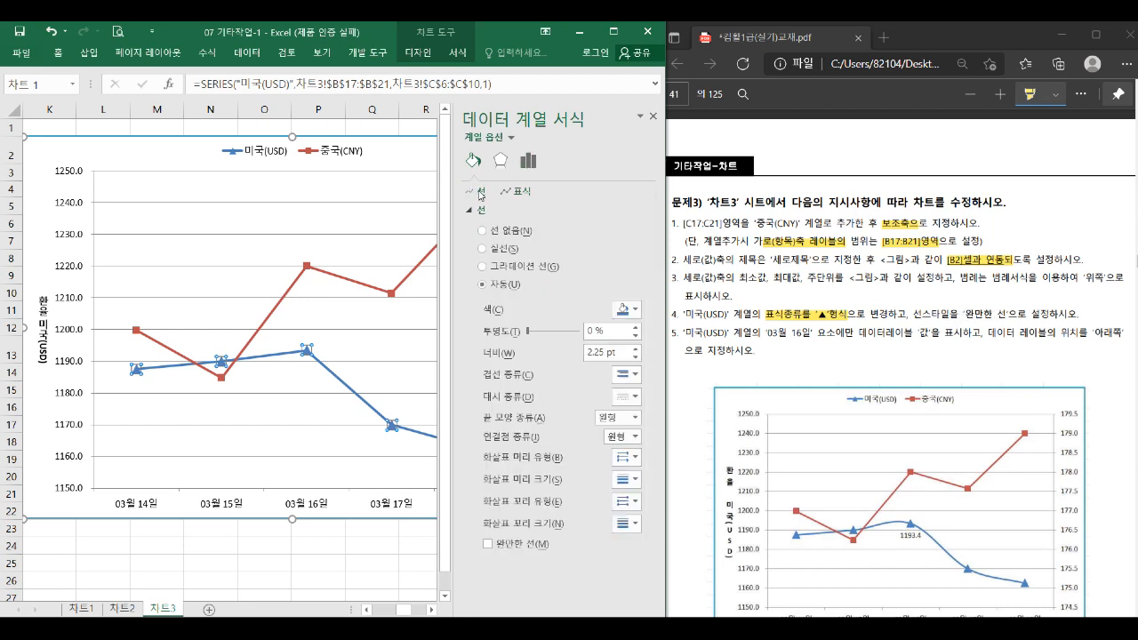
left_click(500, 546)
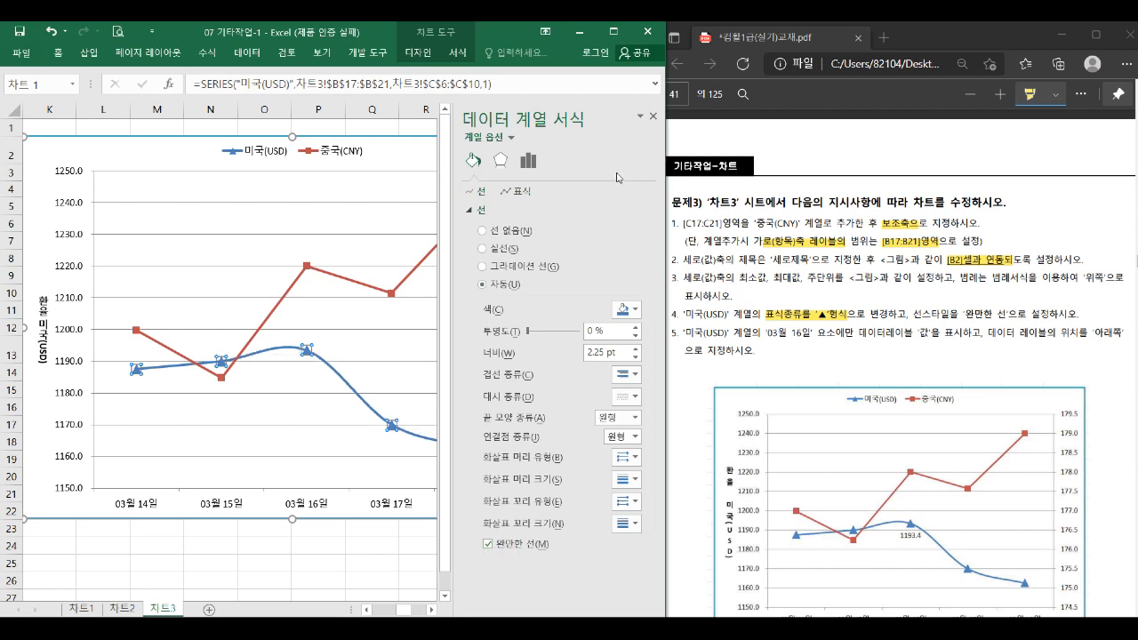
left_click(650, 119)
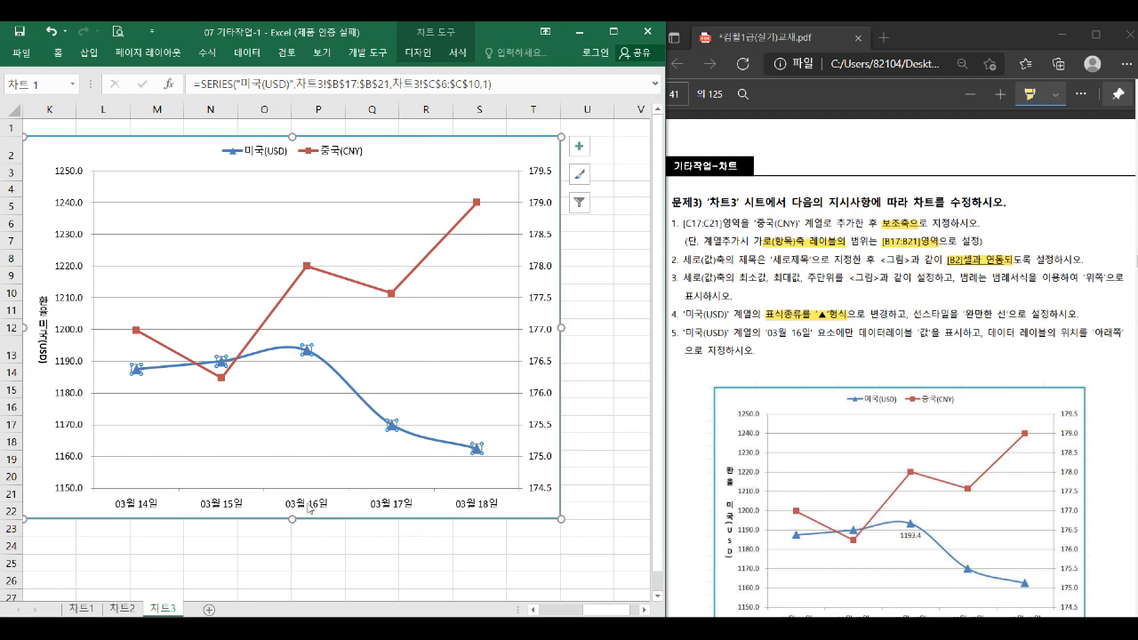
Add a value data label positioned 아래쪽 to only the 03월 16일 point of the 미국(USD) series
left_click(306, 350)
left_click(579, 146)
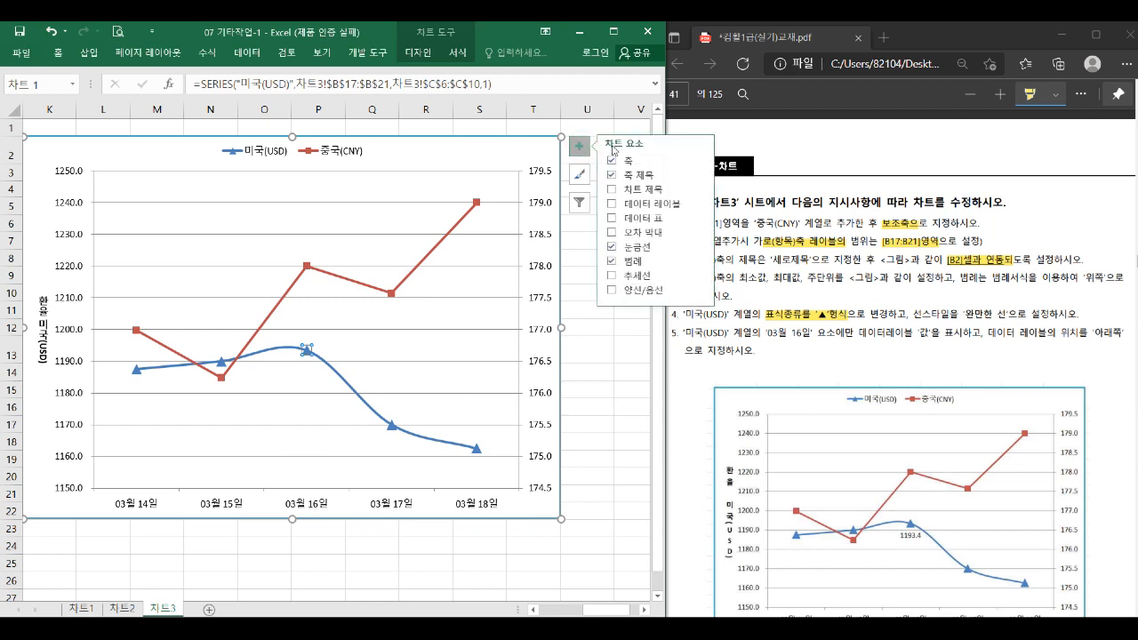
left_click(701, 205)
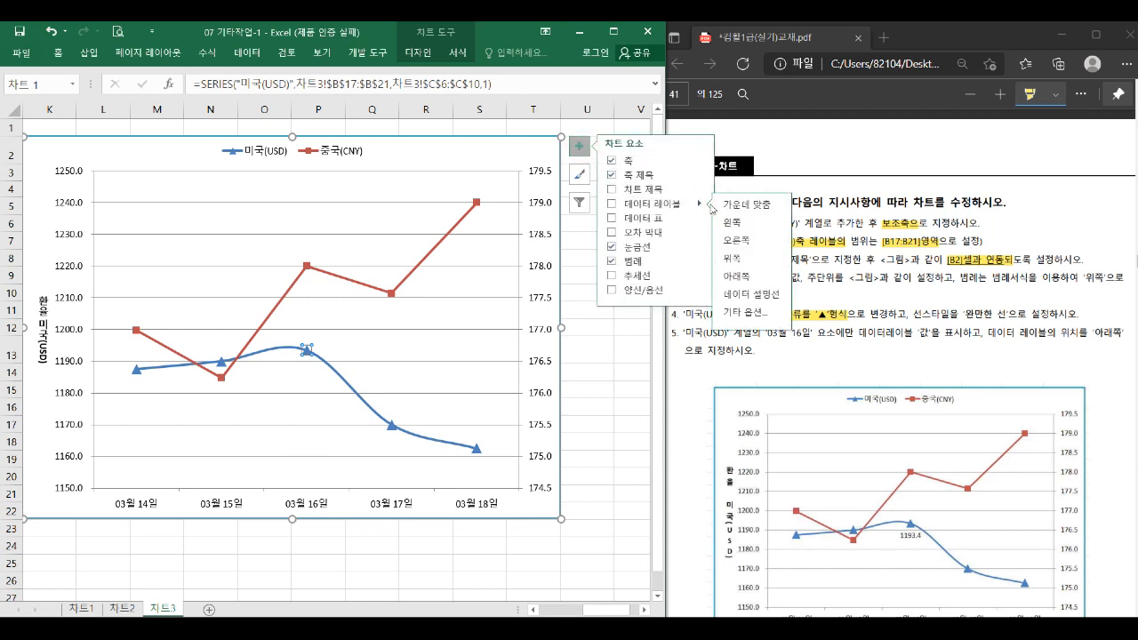
left_click(744, 282)
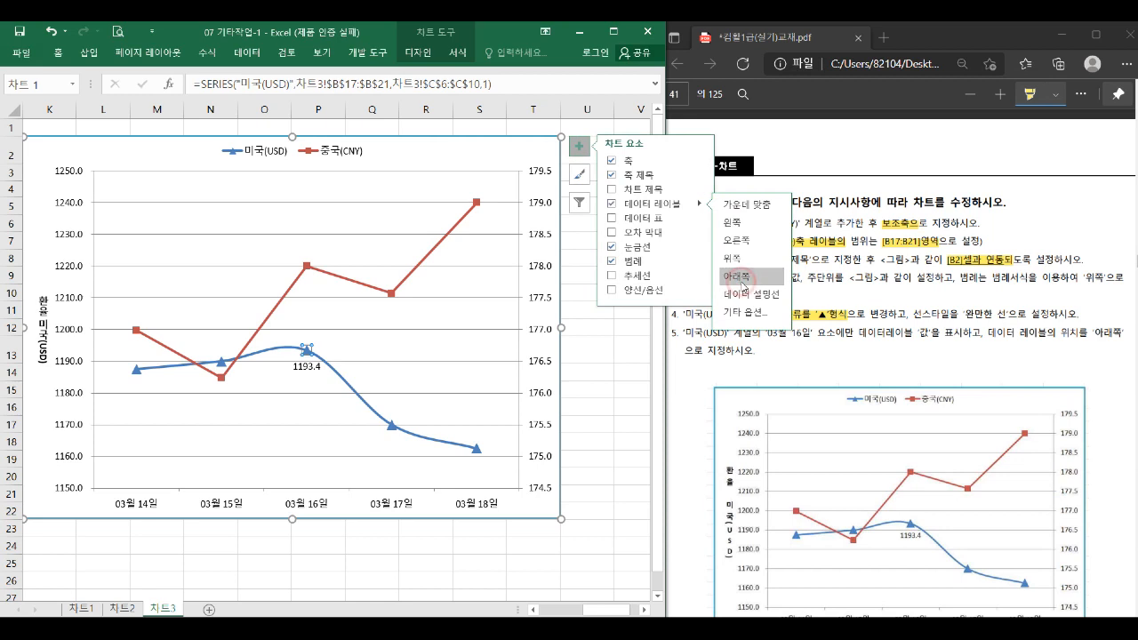
left_click(605, 388)
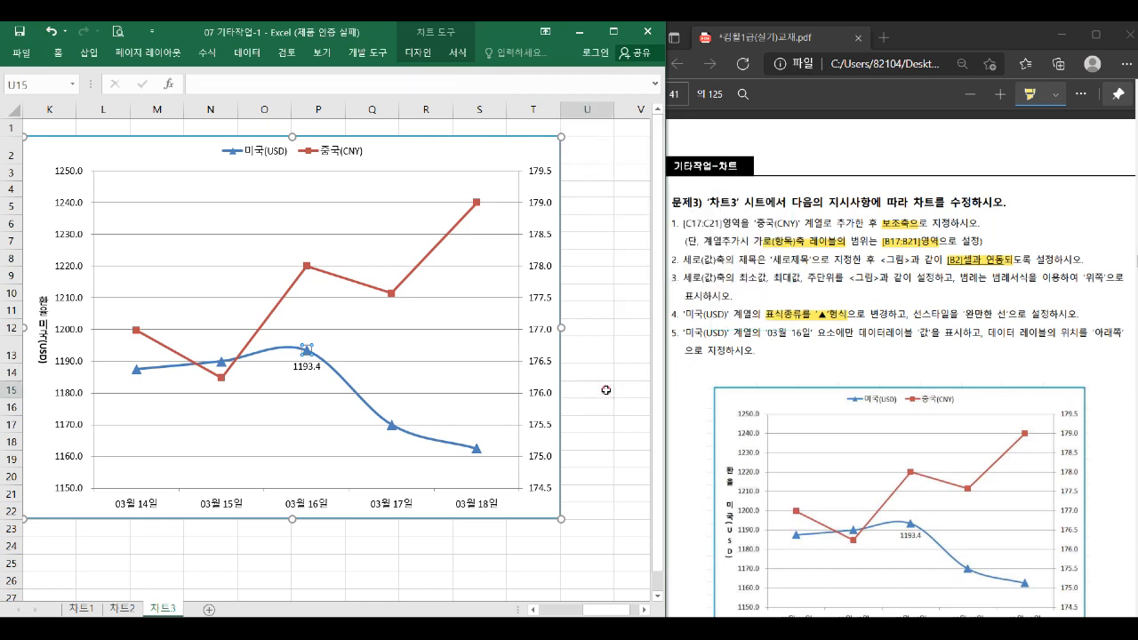